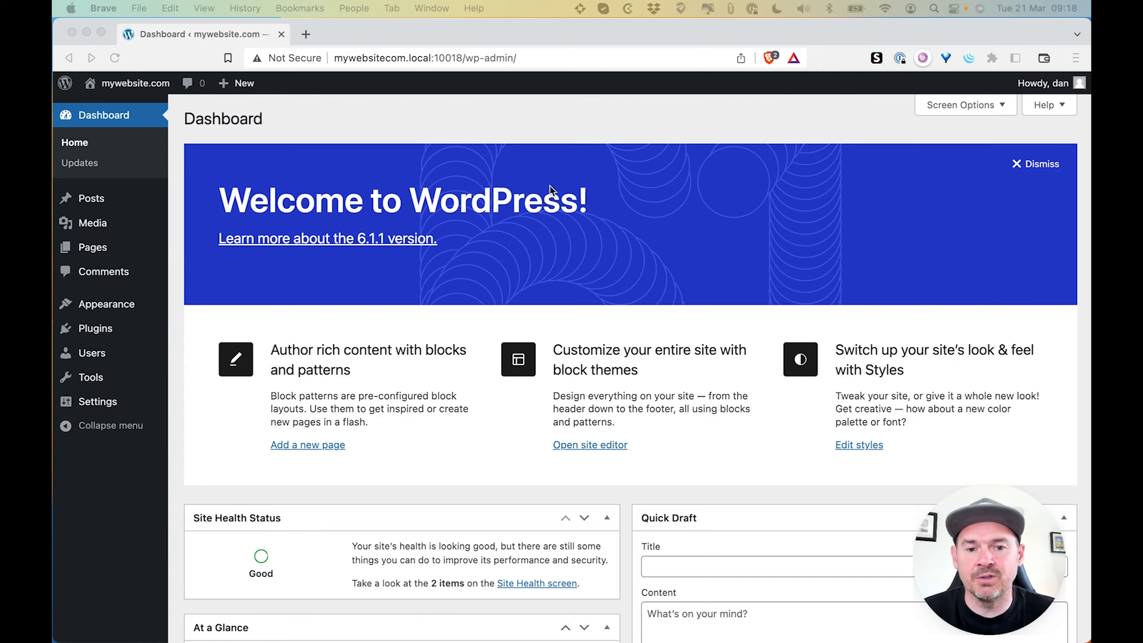
Look over the dashboard's welcome area and its Site Health Status, At a Glance, Activity, Quick Draft and WordPress Events and News boxes
scroll(484, 186, "down", 1)
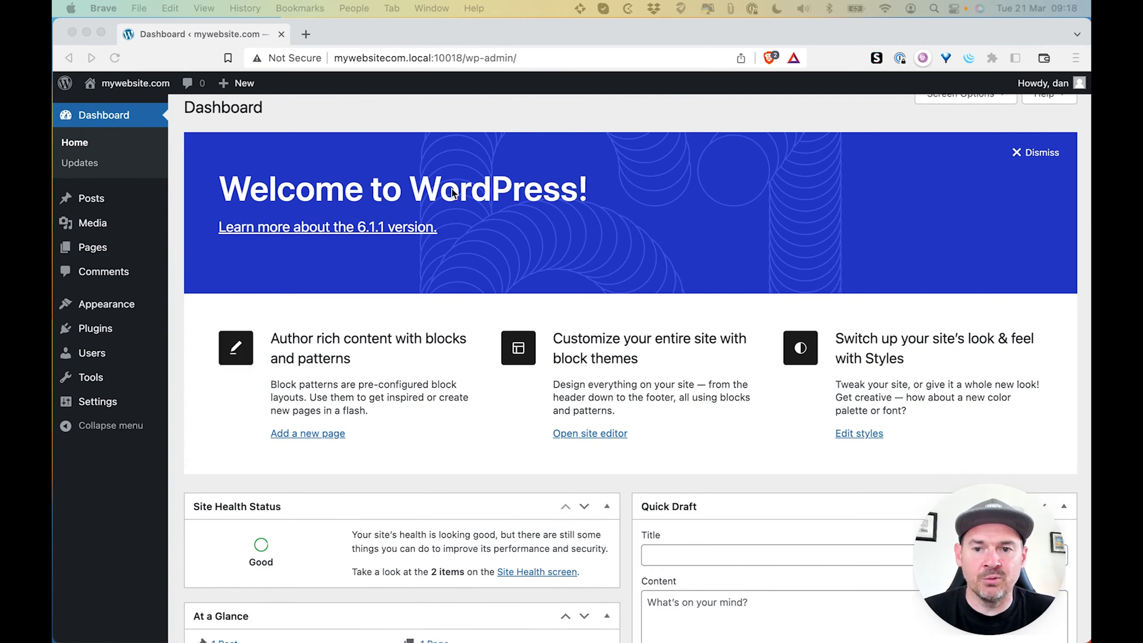
scroll(608, 215, "down", 2)
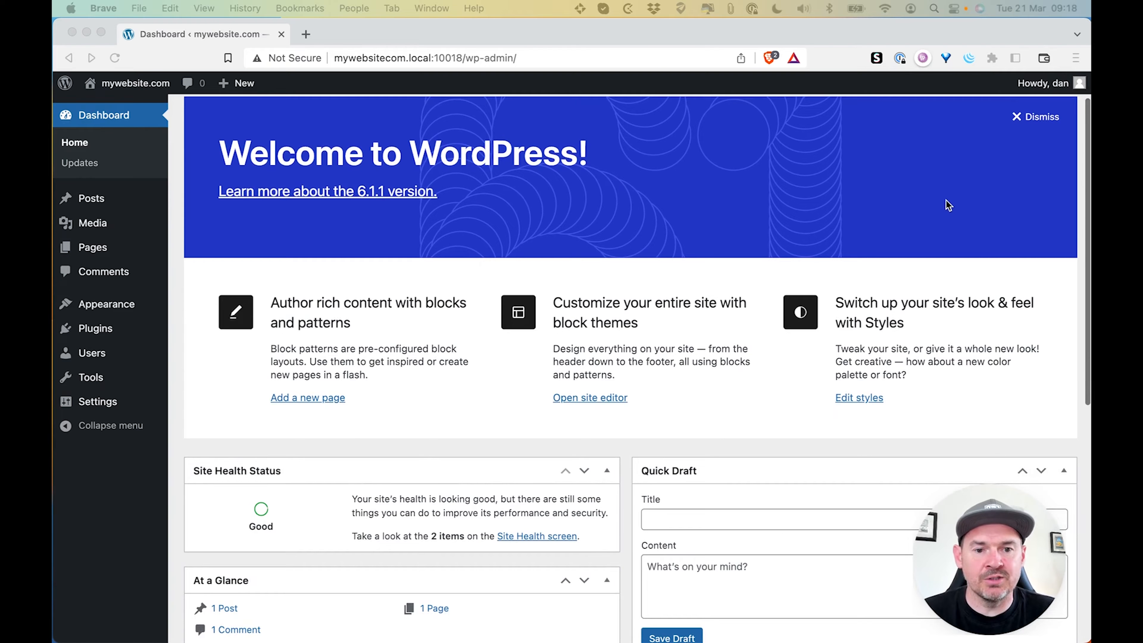
scroll(922, 209, "down", 4)
scroll(897, 204, "down", 5)
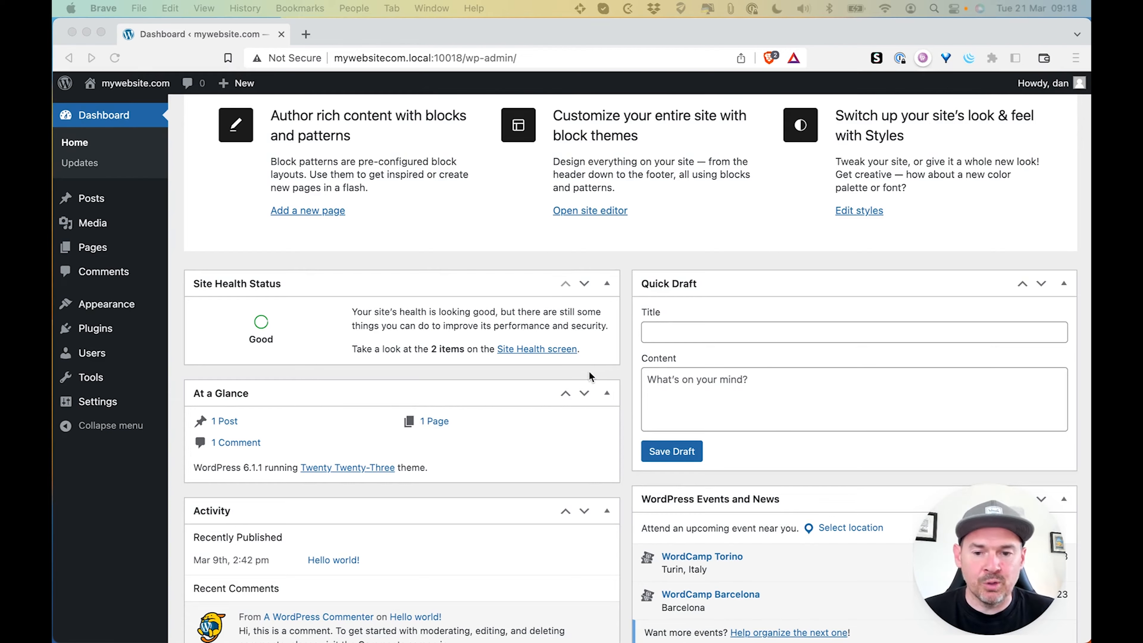
scroll(529, 288, "up", 3)
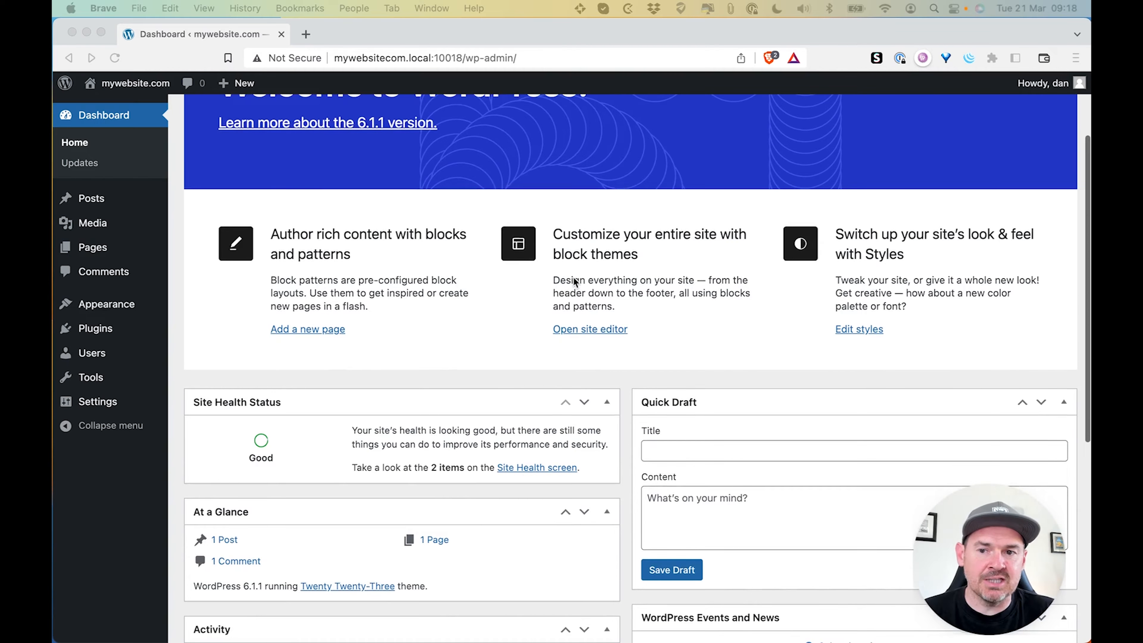
scroll(573, 279, "up", 3)
scroll(574, 279, "down", 4)
scroll(574, 279, "down", 4)
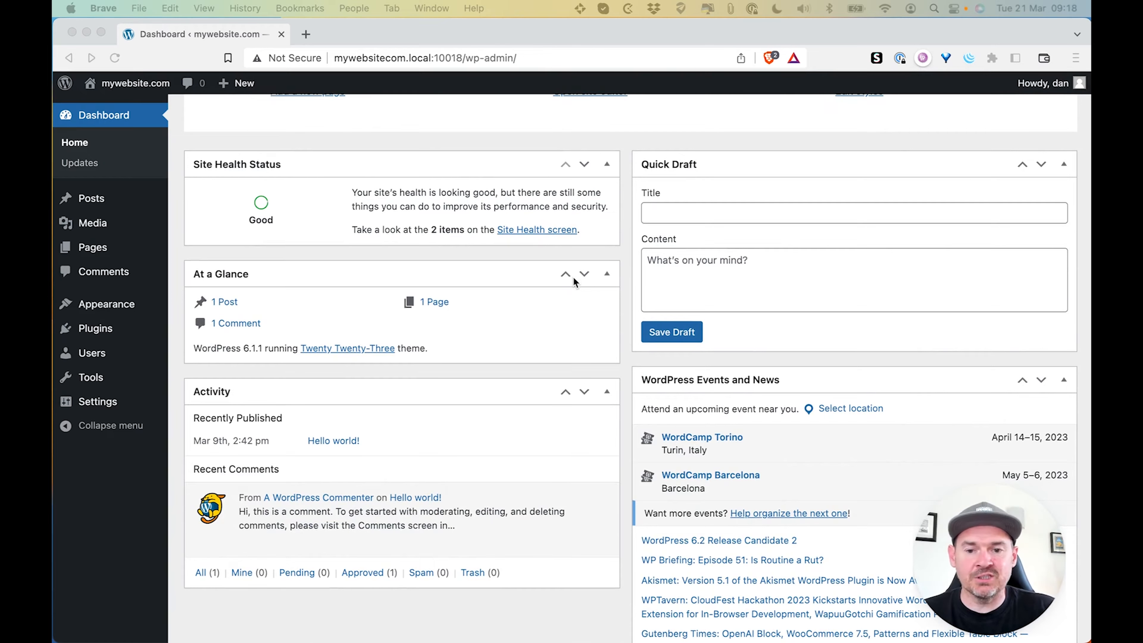
scroll(574, 281, "down", 3)
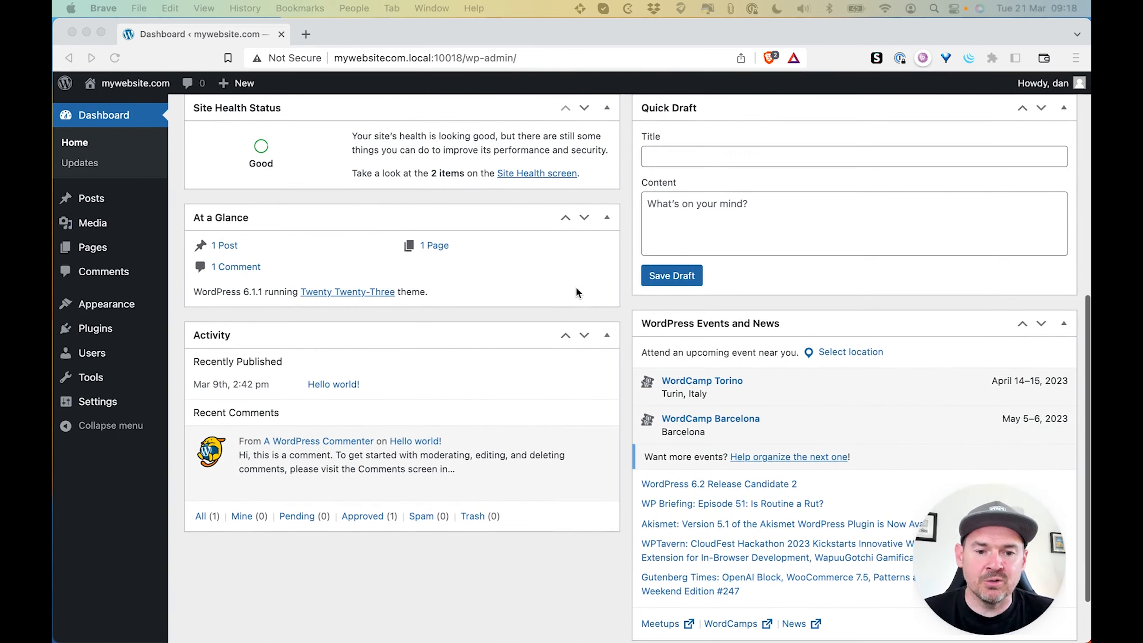
scroll(577, 291, "up", 10)
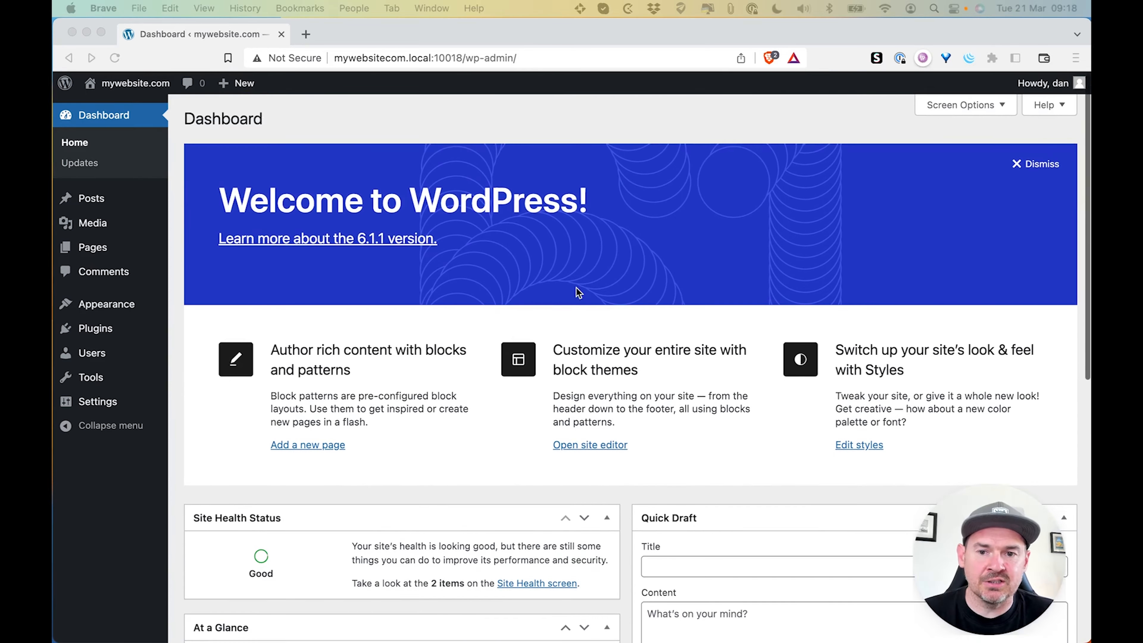
scroll(678, 247, "down", 5)
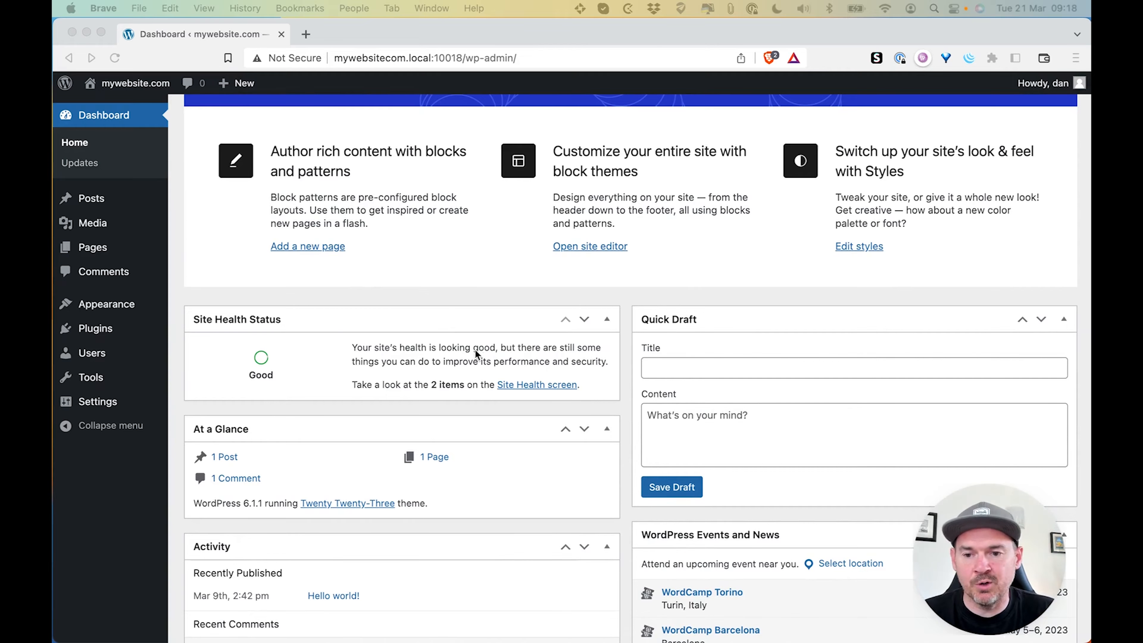
scroll(475, 349, "down", 1)
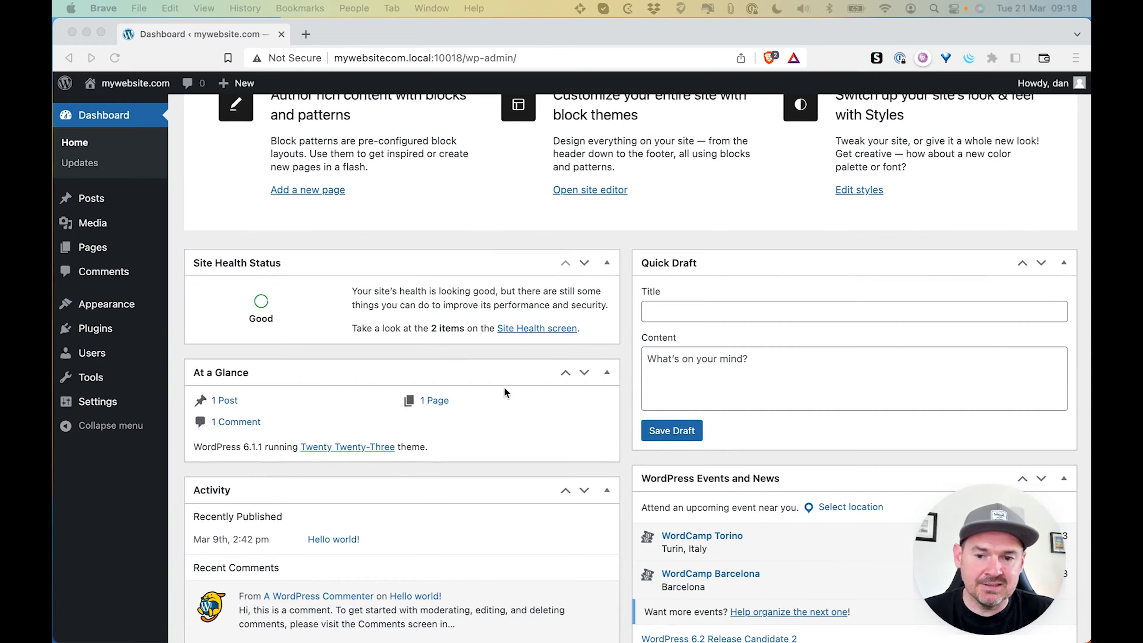
scroll(358, 427, "down", 2)
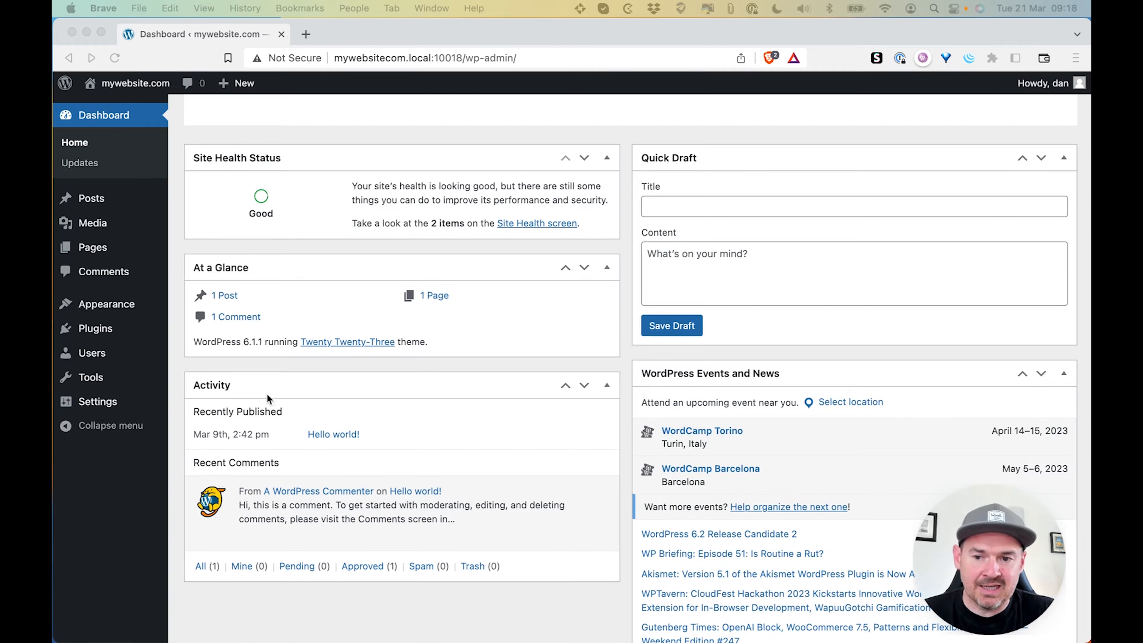
scroll(376, 460, "up", 2)
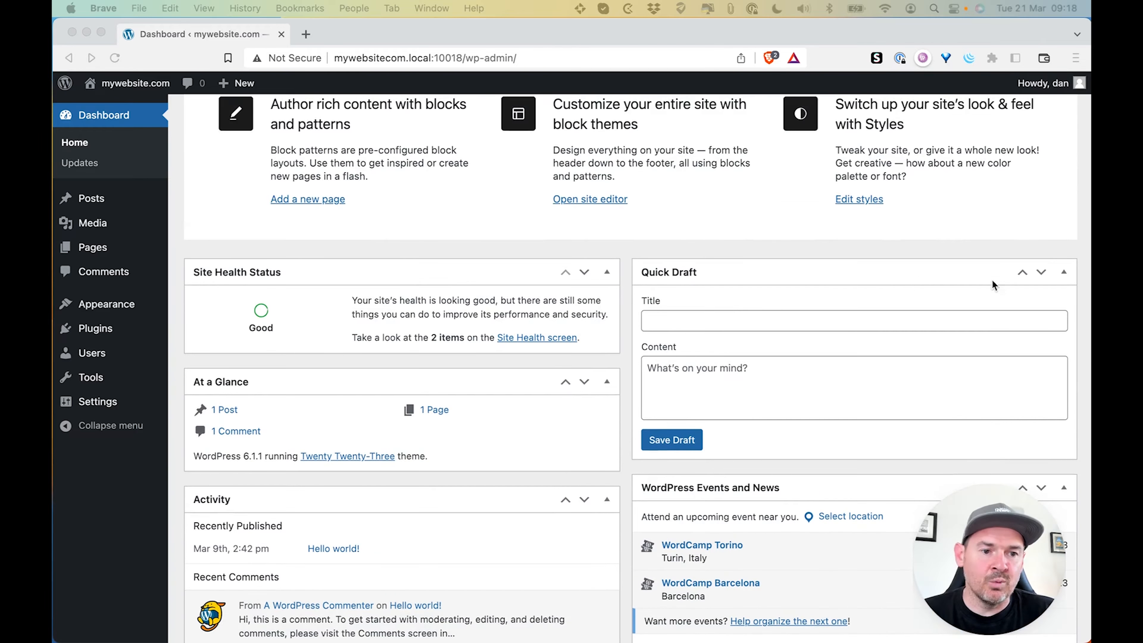
scroll(787, 398, "down", 3)
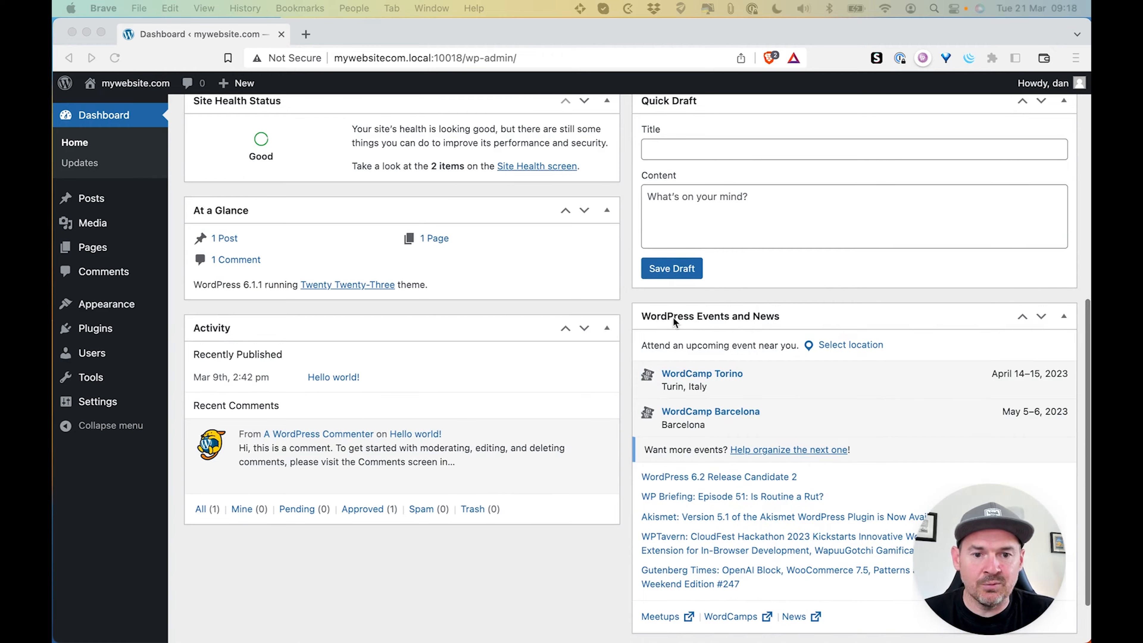
scroll(763, 325, "down", 1)
scroll(763, 325, "up", 8)
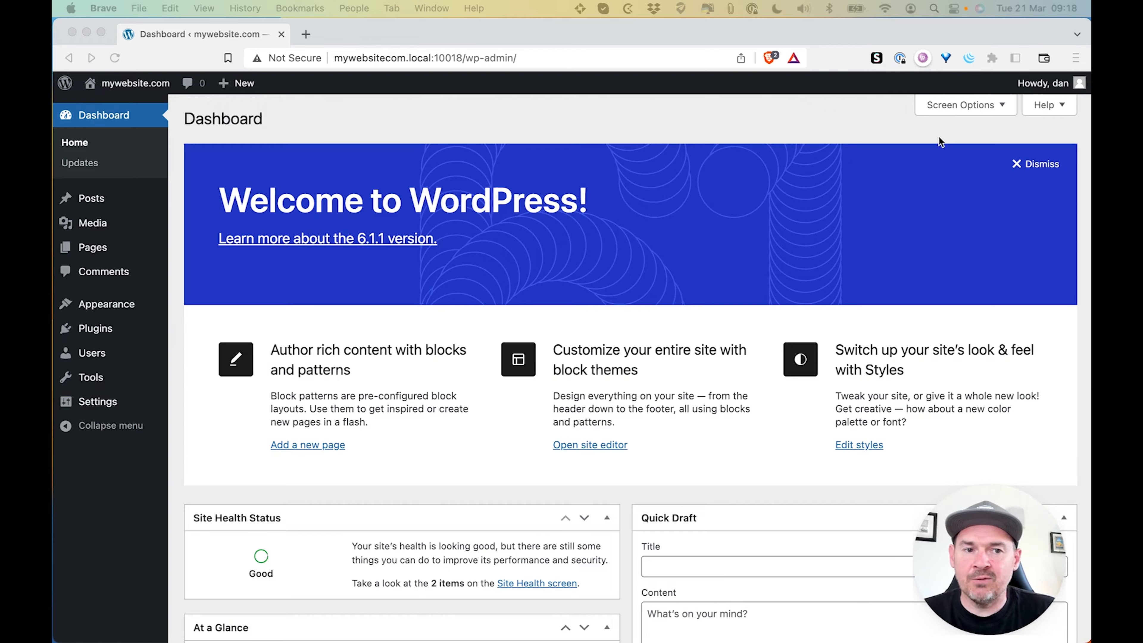
Hide the Welcome, Quick Draft and WordPress Events and News elements from the dashboard through the screen options
left_click(936, 120)
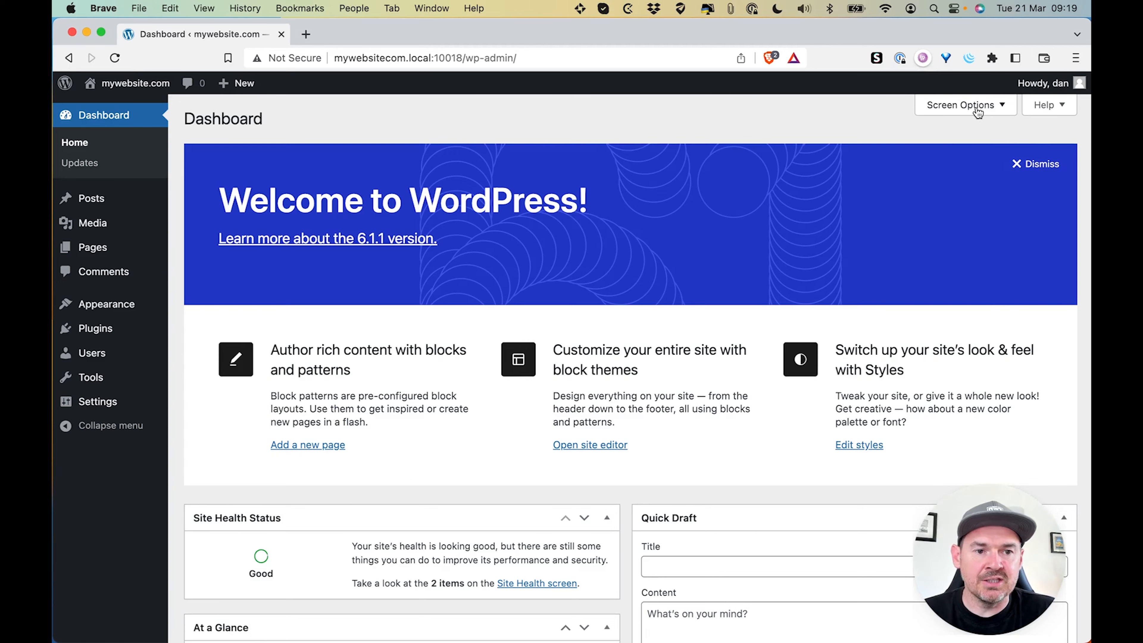
left_click(984, 107)
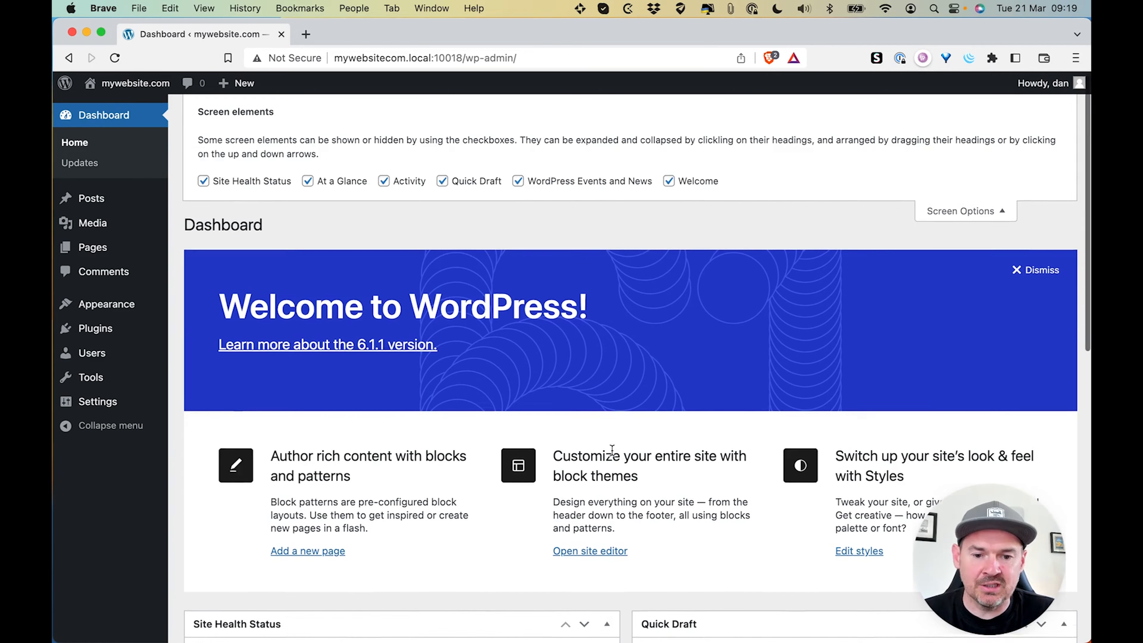
scroll(613, 452, "down", 10)
scroll(611, 450, "up", 10)
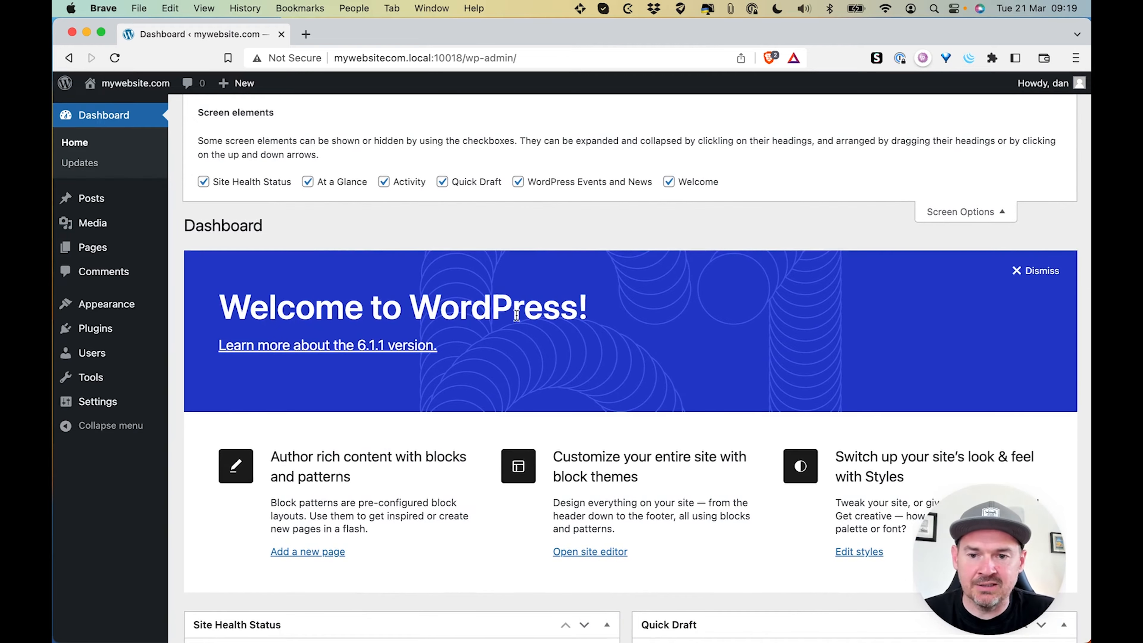
left_click(668, 183)
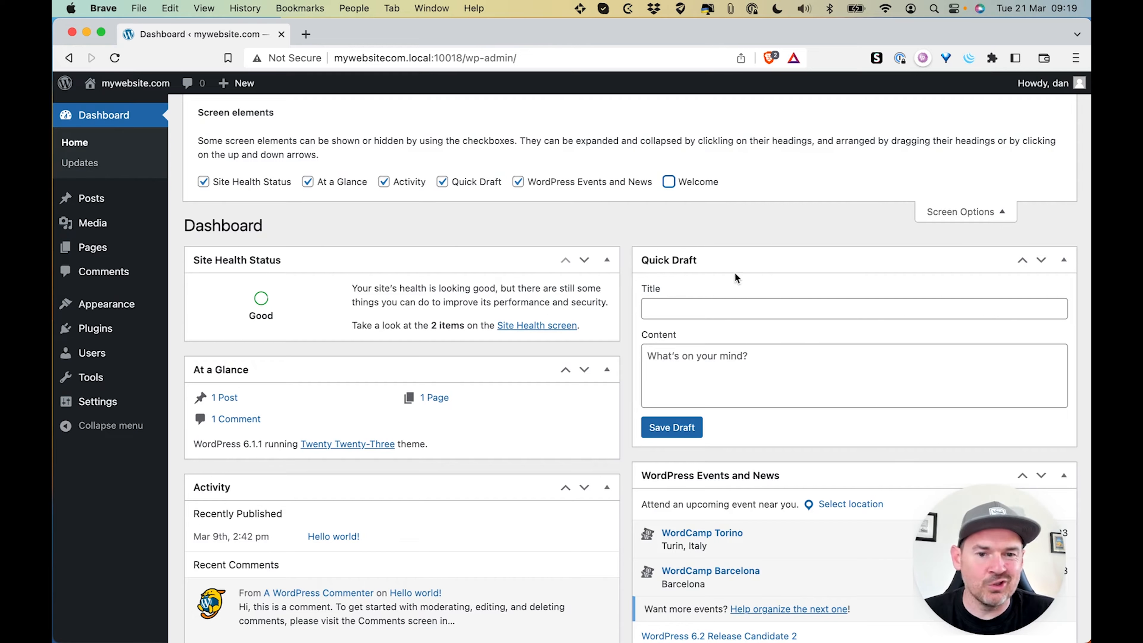
left_click(442, 182)
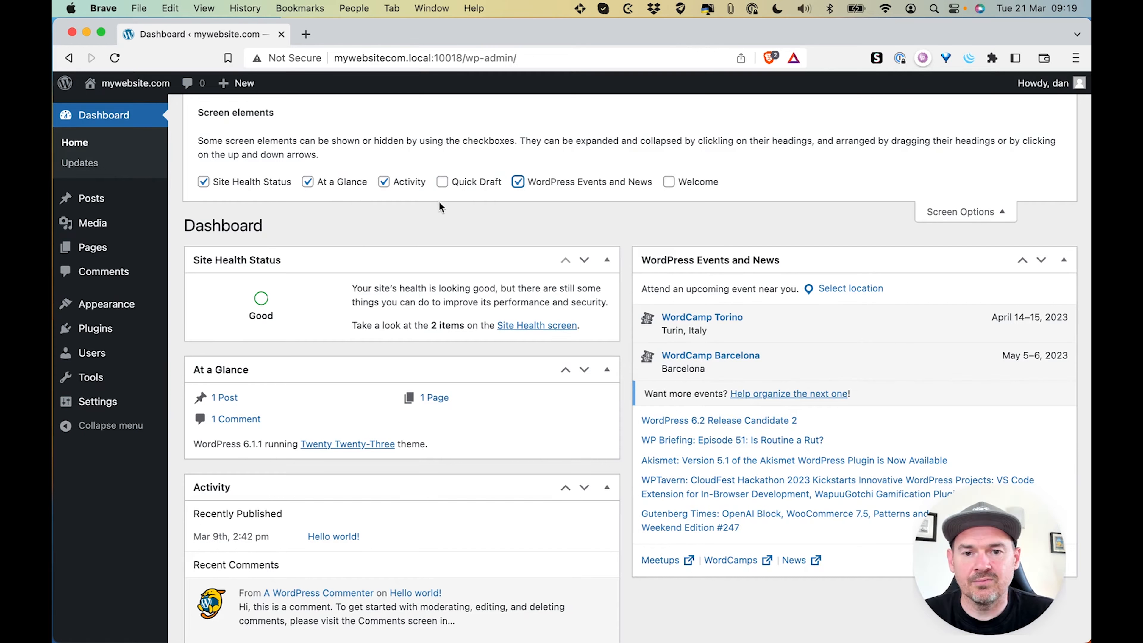
left_click(592, 181)
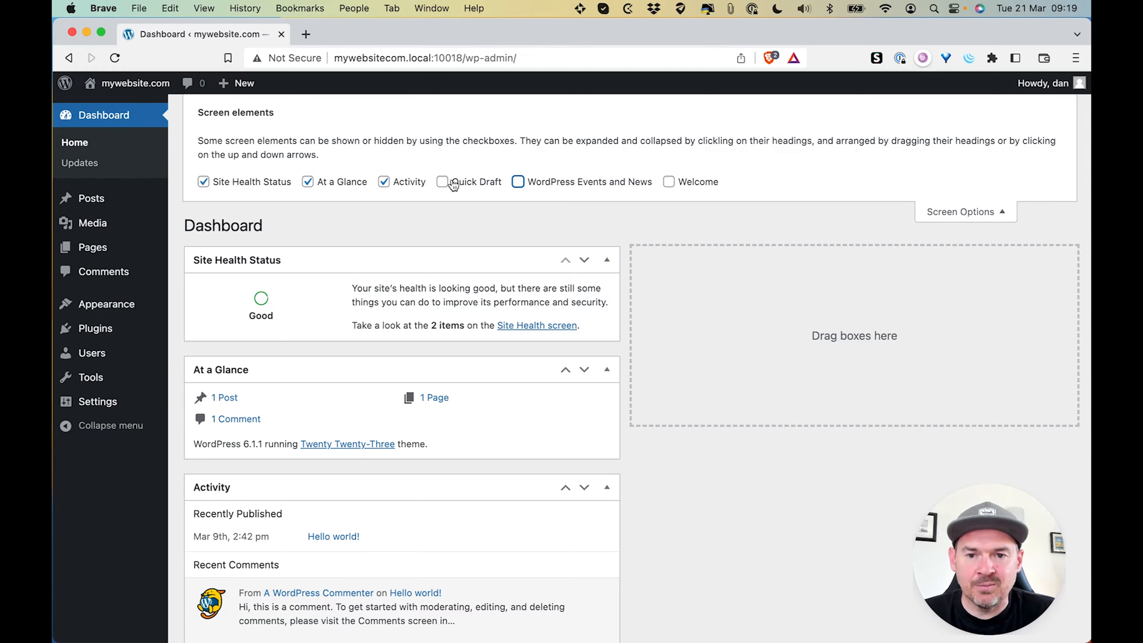
Show the Quick Draft, WordPress Events and News and Welcome elements on the dashboard again and close the screen options
left_click(443, 182)
left_click(581, 182)
left_click(682, 188)
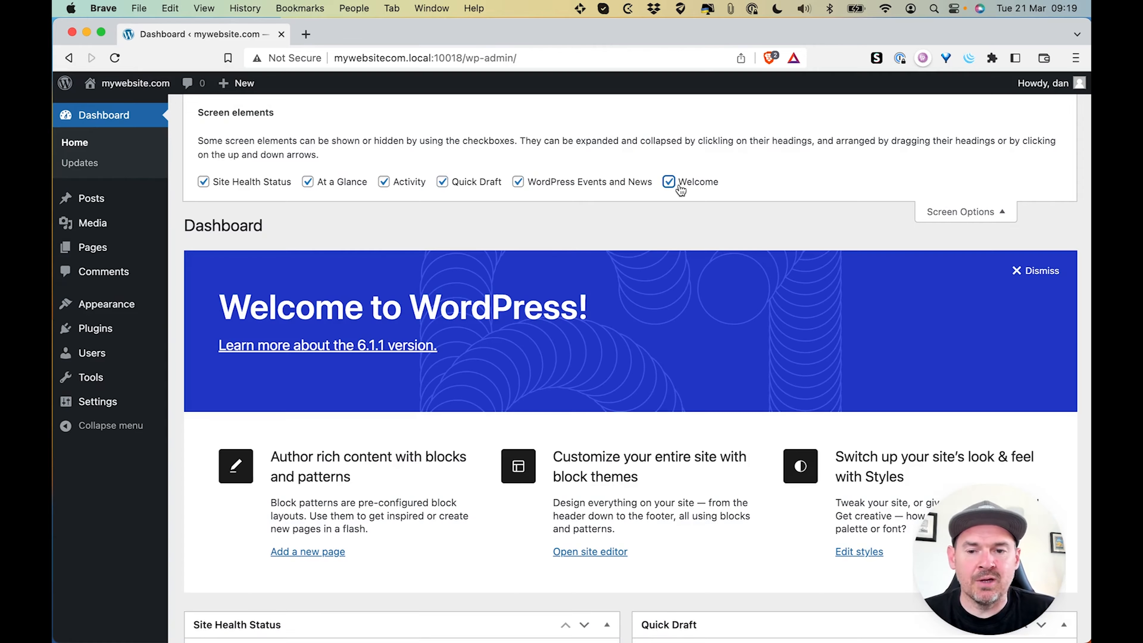
left_click(977, 211)
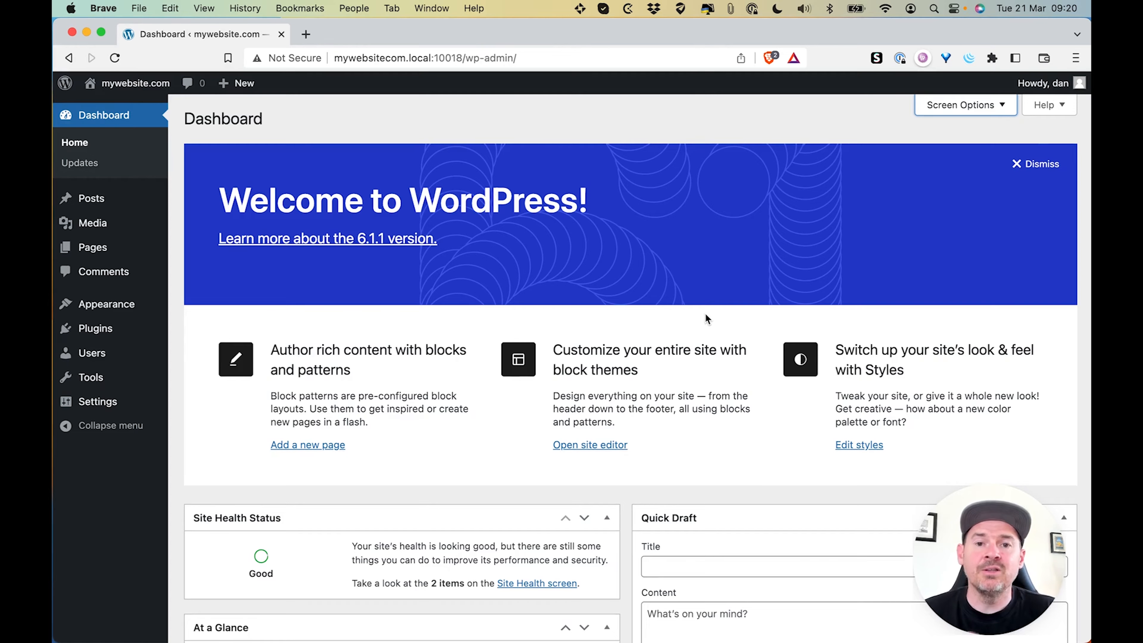
Move the At a Glance box to the head of the second dashboard column, above Quick Draft
scroll(455, 252, "down", 5)
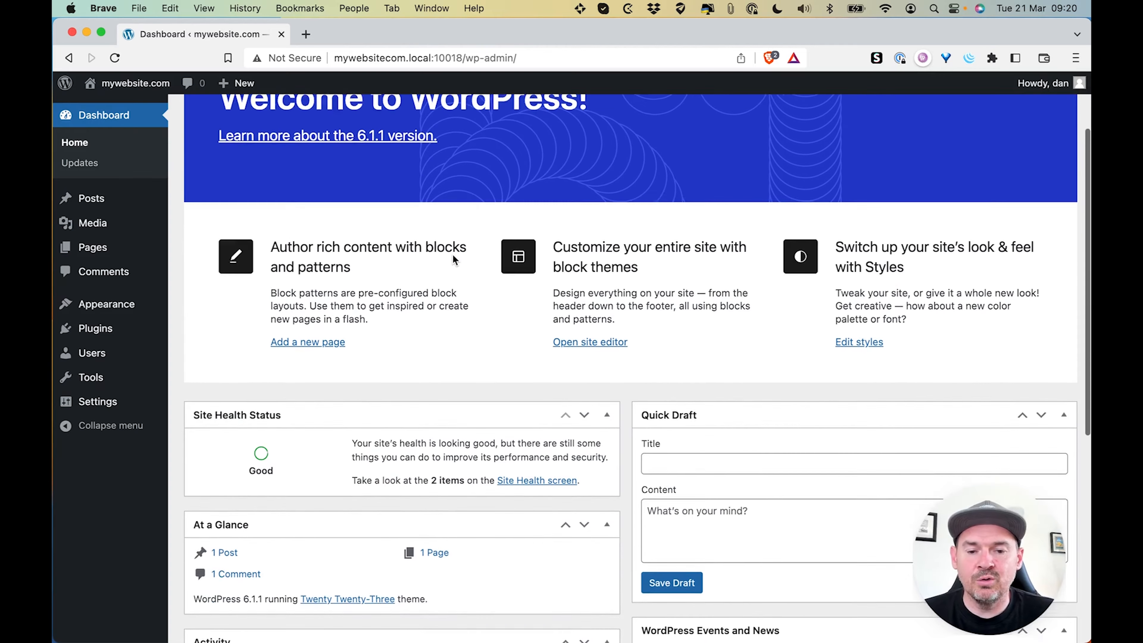
scroll(452, 259, "down", 3)
scroll(453, 256, "down", 2)
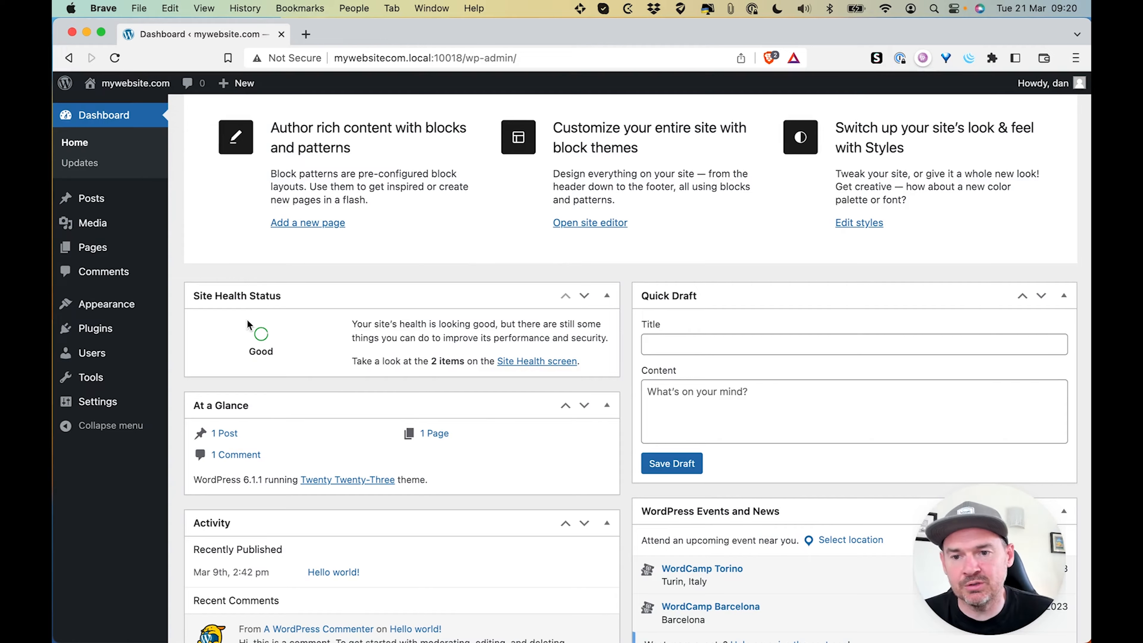
mouse_move(301, 407)
left_mouse_down()
mouse_move(326, 403)
mouse_move(329, 342)
mouse_move(296, 298)
mouse_move(781, 289)
mouse_move(773, 302)
left_mouse_up()
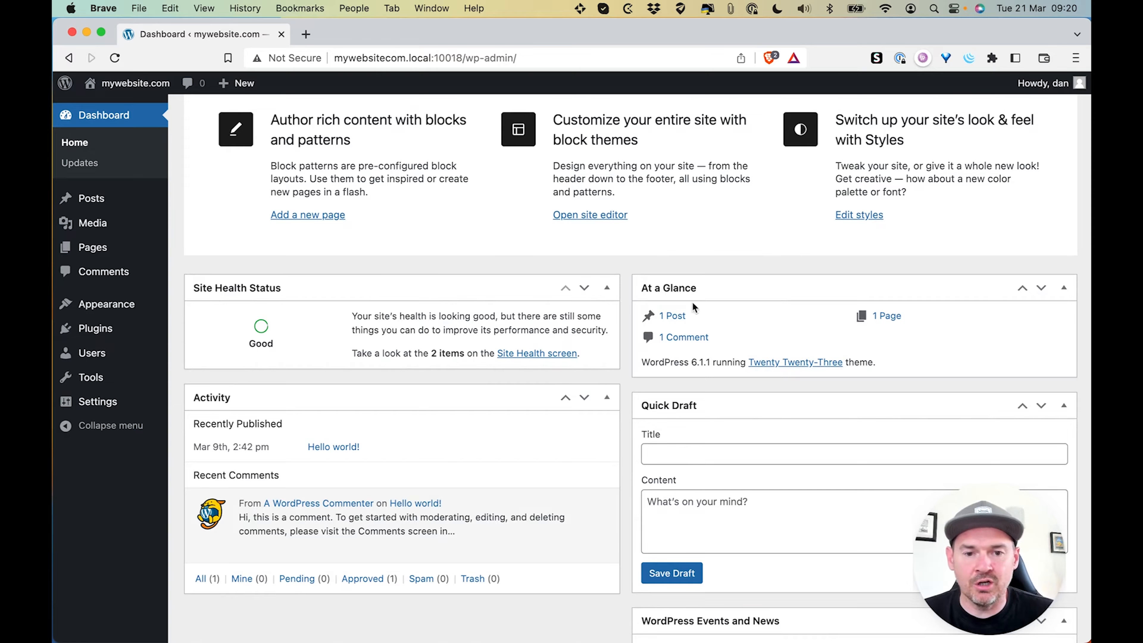
scroll(472, 307, "down", 3)
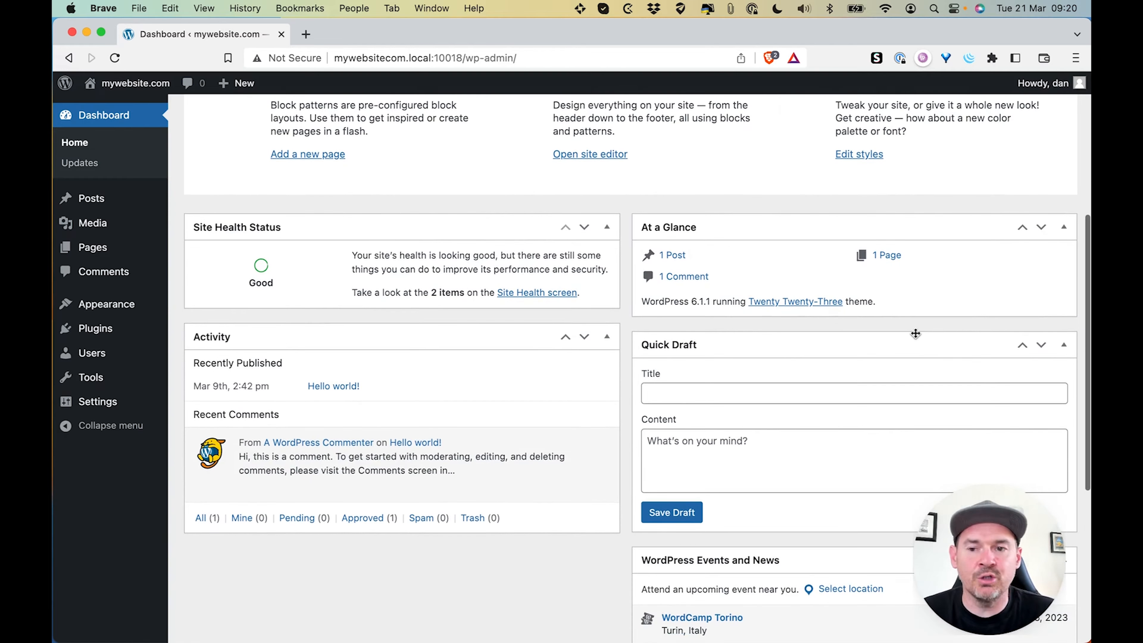
scroll(904, 338, "down", 1)
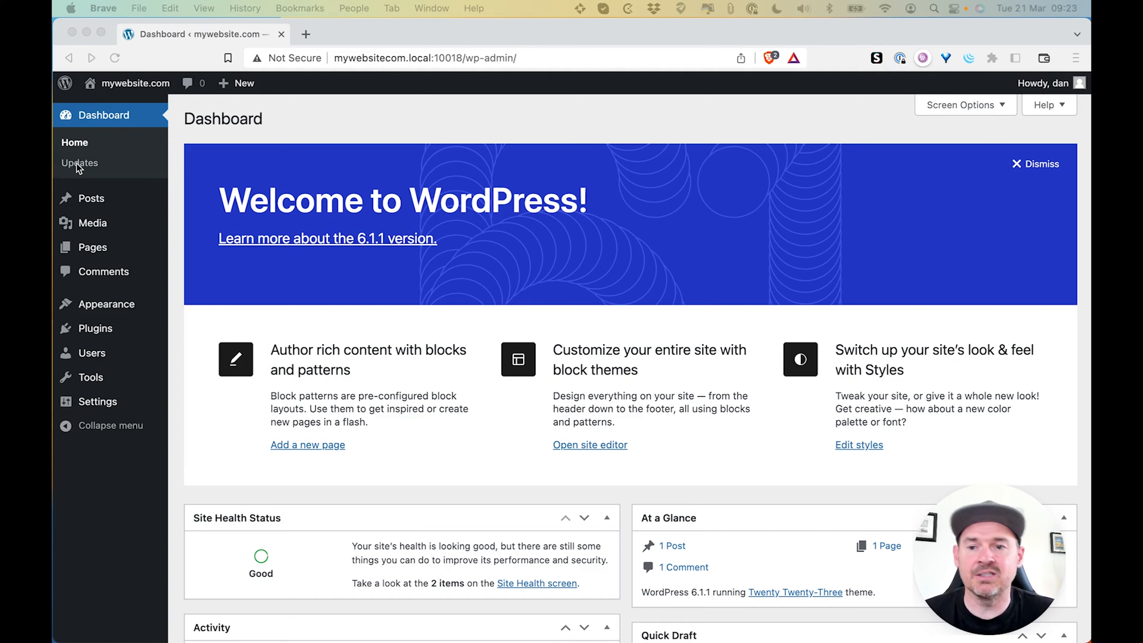
Review the options offered under the Posts, Media, Pages, Comments, Appearance, Plugins, Users and Tools sections of the site administration
mouse_move(130, 208)
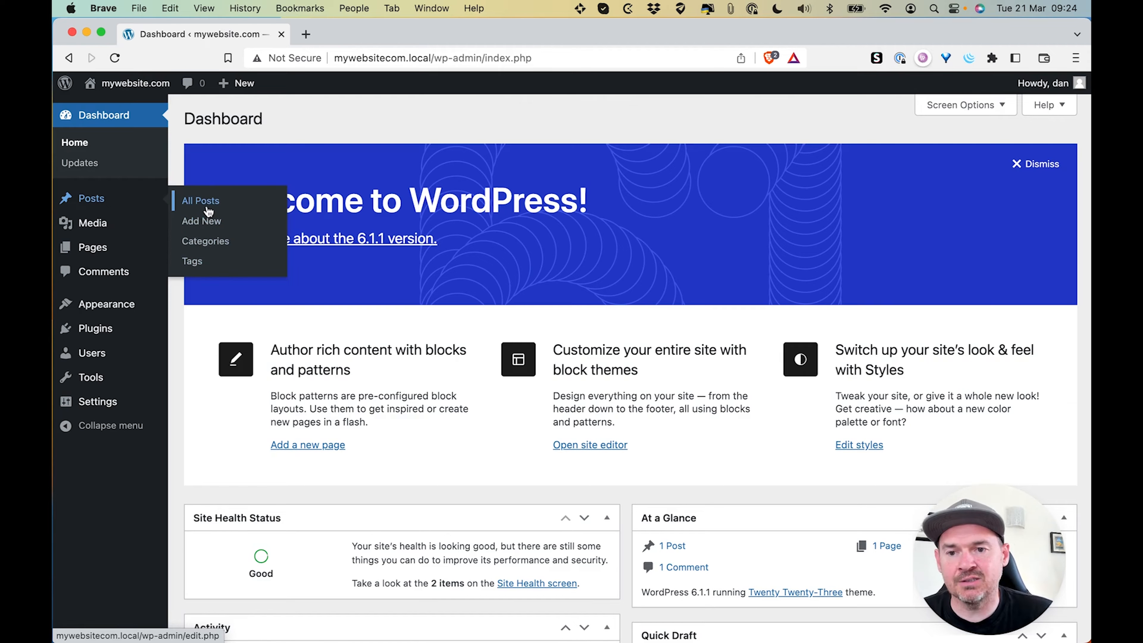
mouse_move(102, 228)
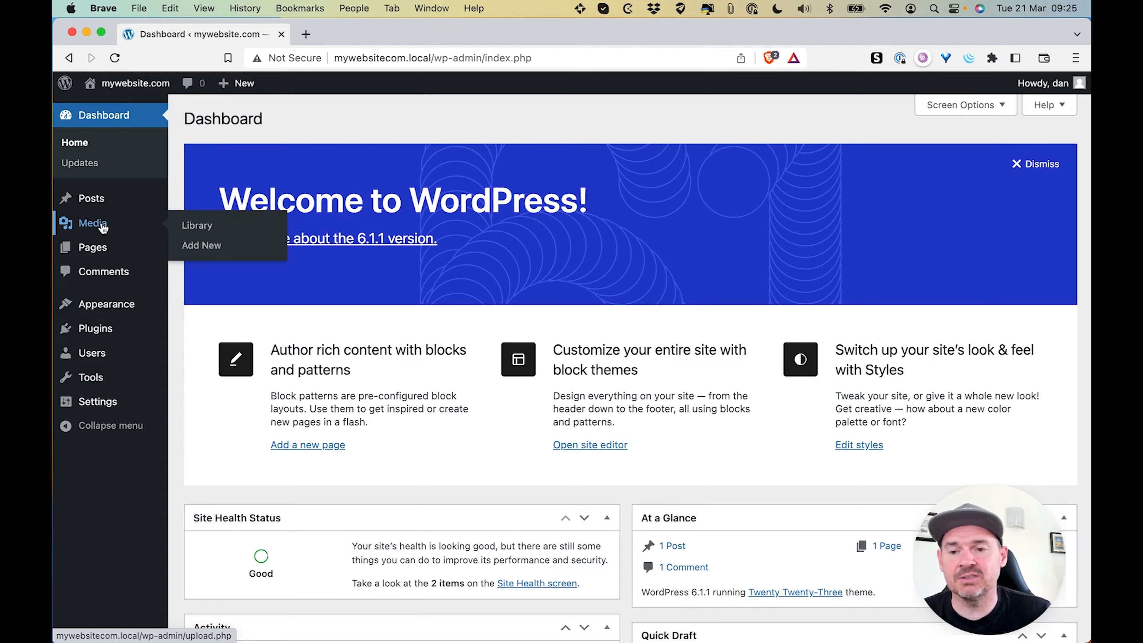
mouse_move(108, 255)
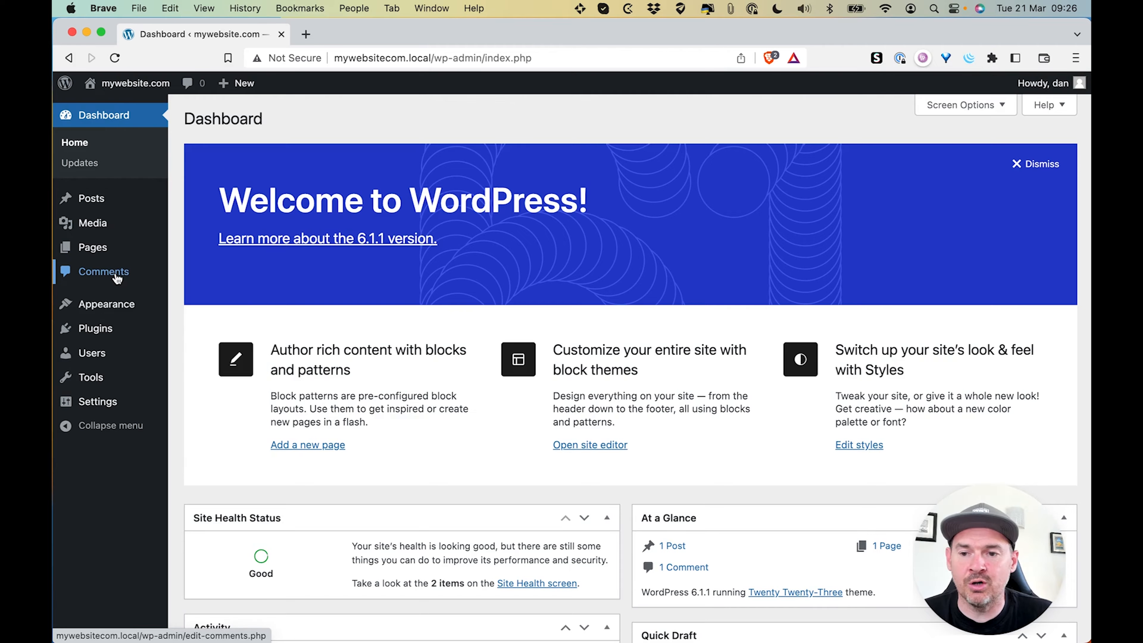
mouse_move(98, 305)
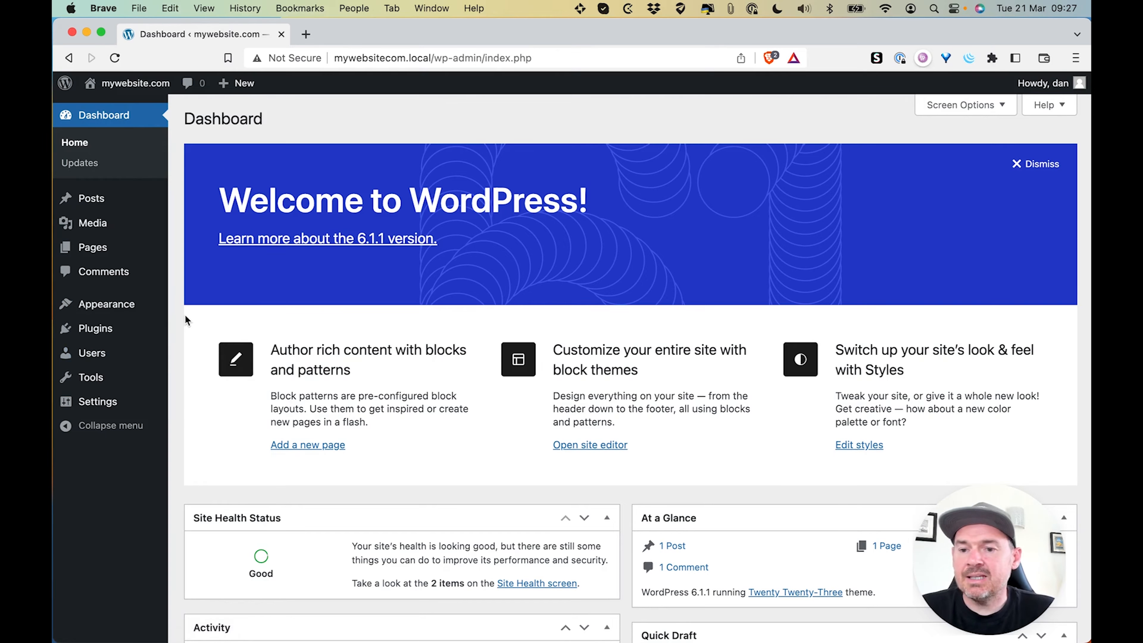
mouse_move(139, 331)
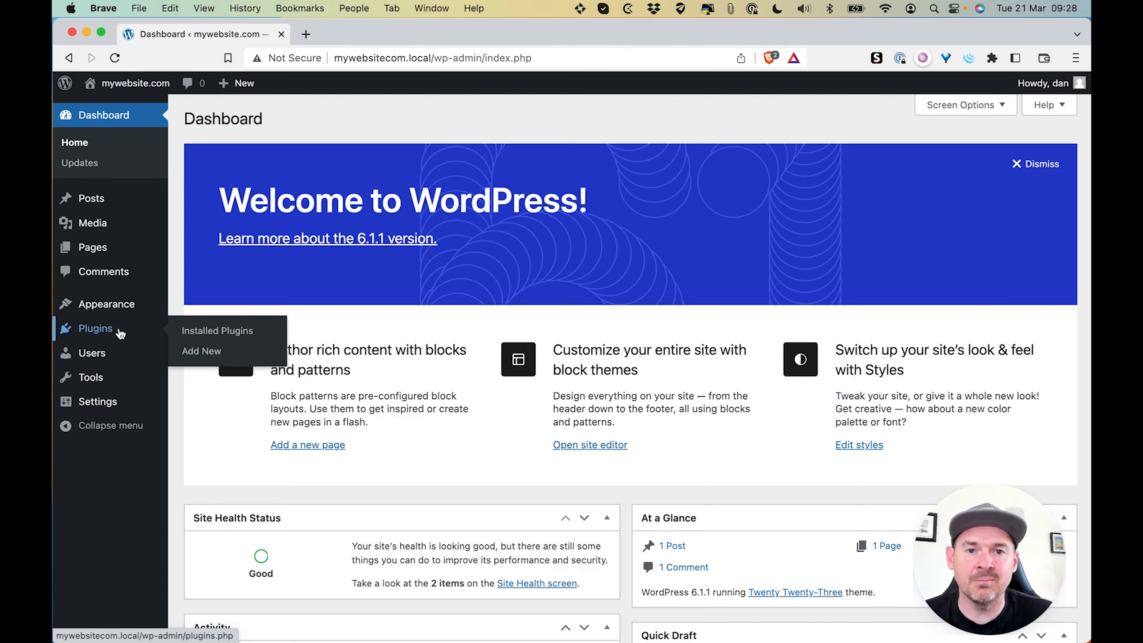
mouse_move(108, 360)
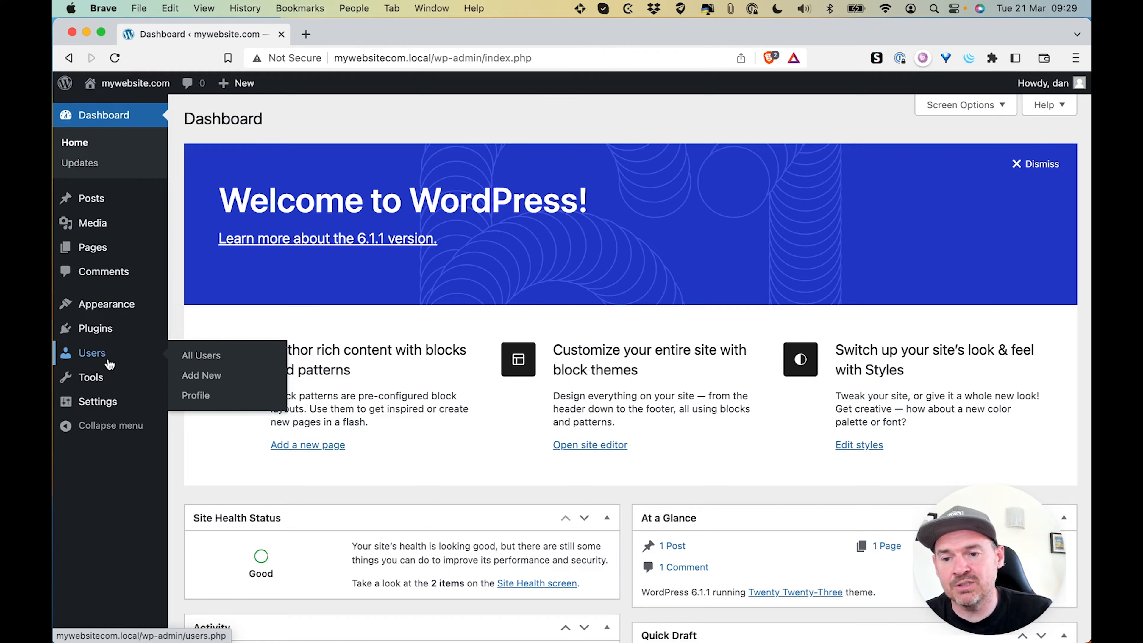
mouse_move(72, 377)
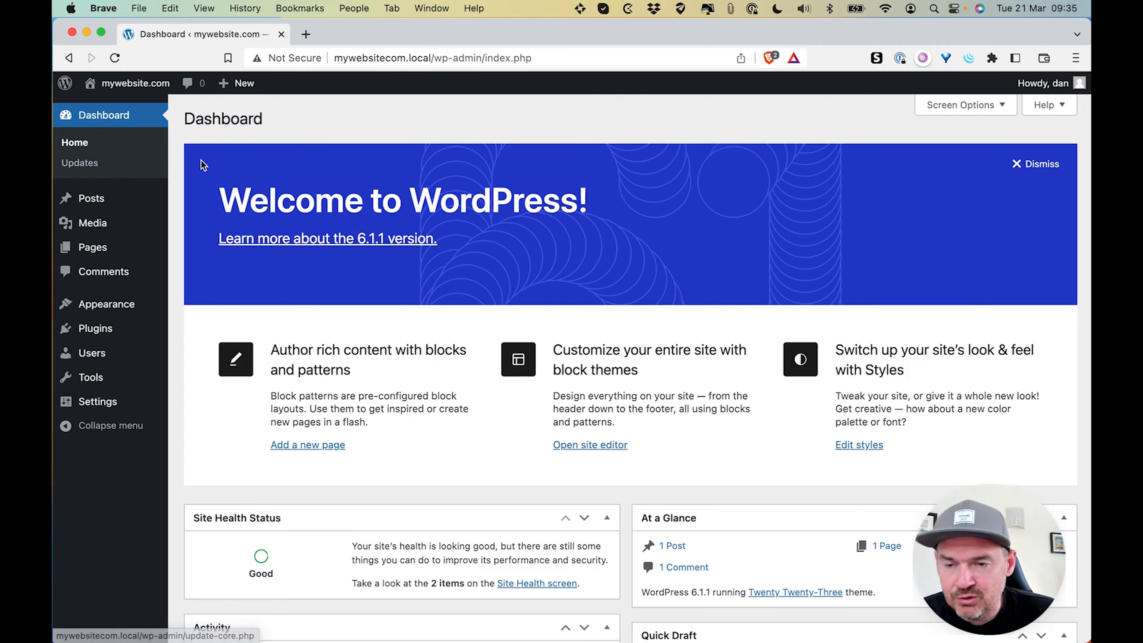
mouse_move(159, 217)
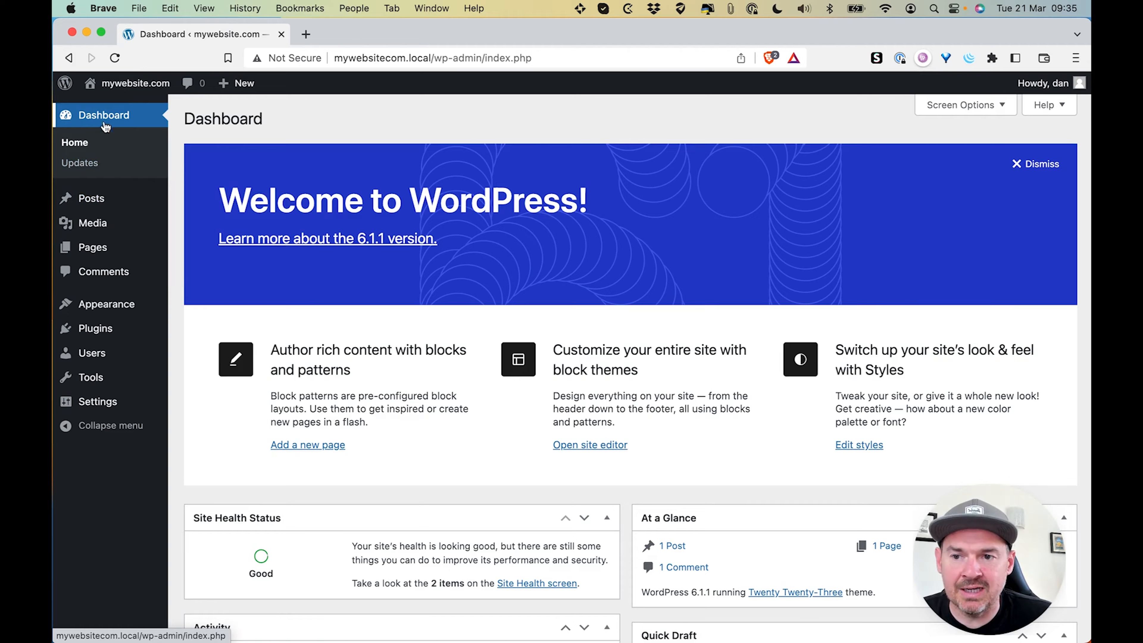
mouse_move(89, 198)
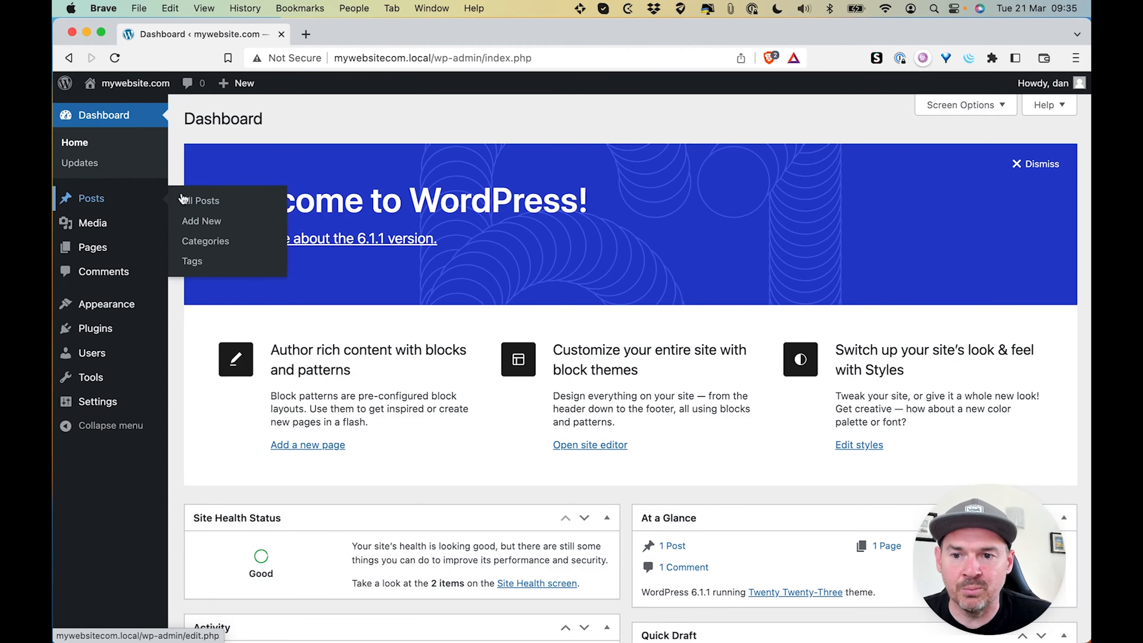
Add a new post category named News with no parent category
left_click(212, 247)
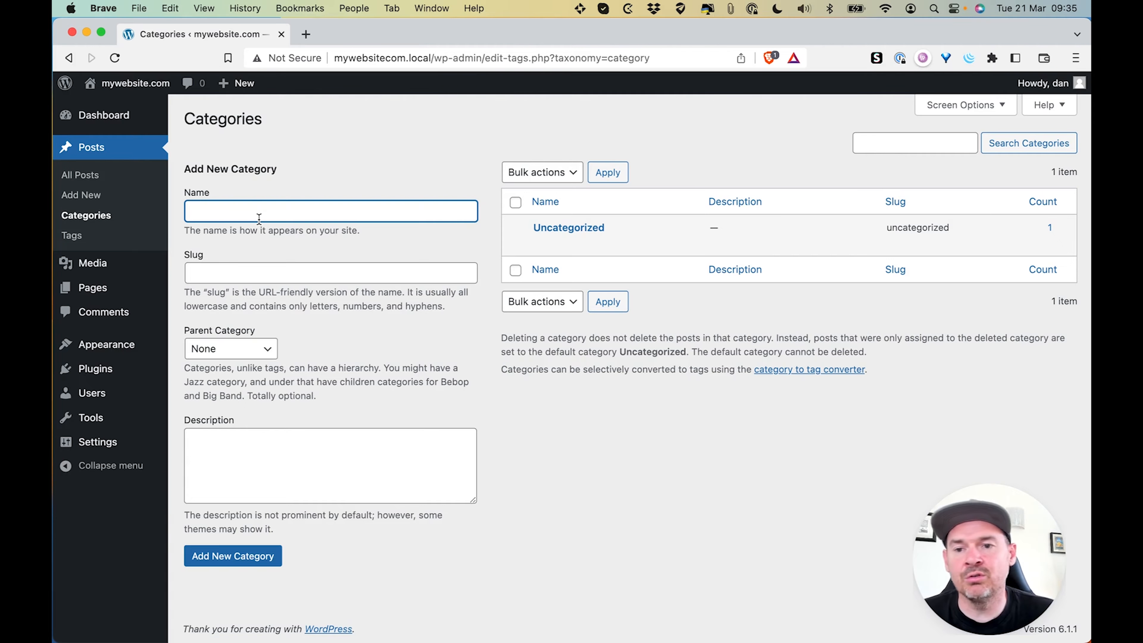
type("News")
left_click(233, 556)
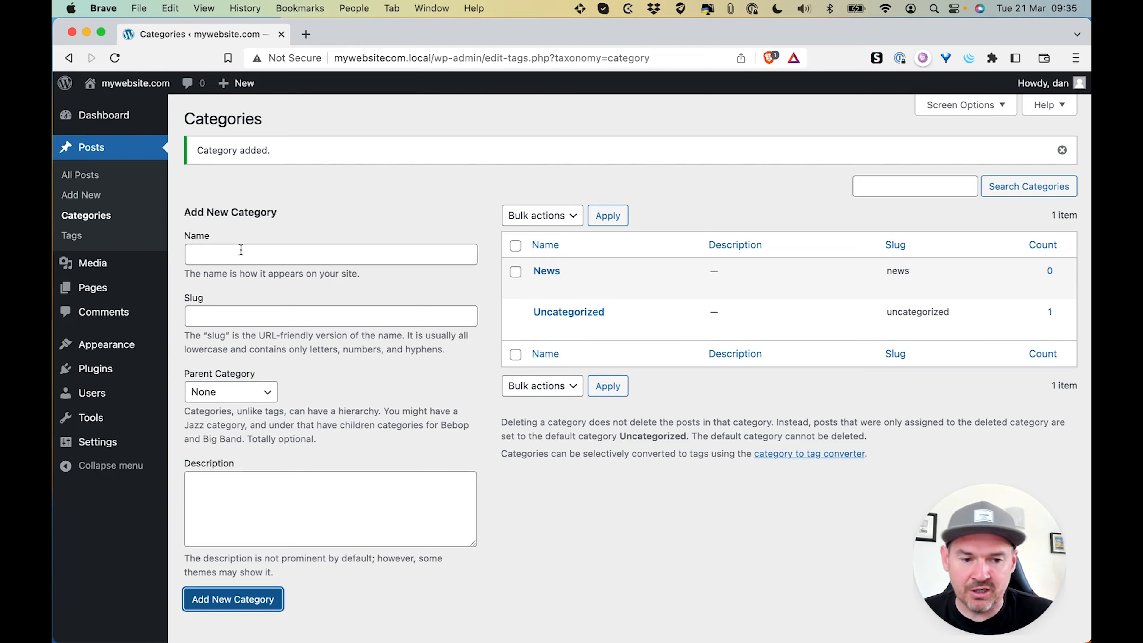
Add a post category named Political with News as its parent category
left_click(226, 252)
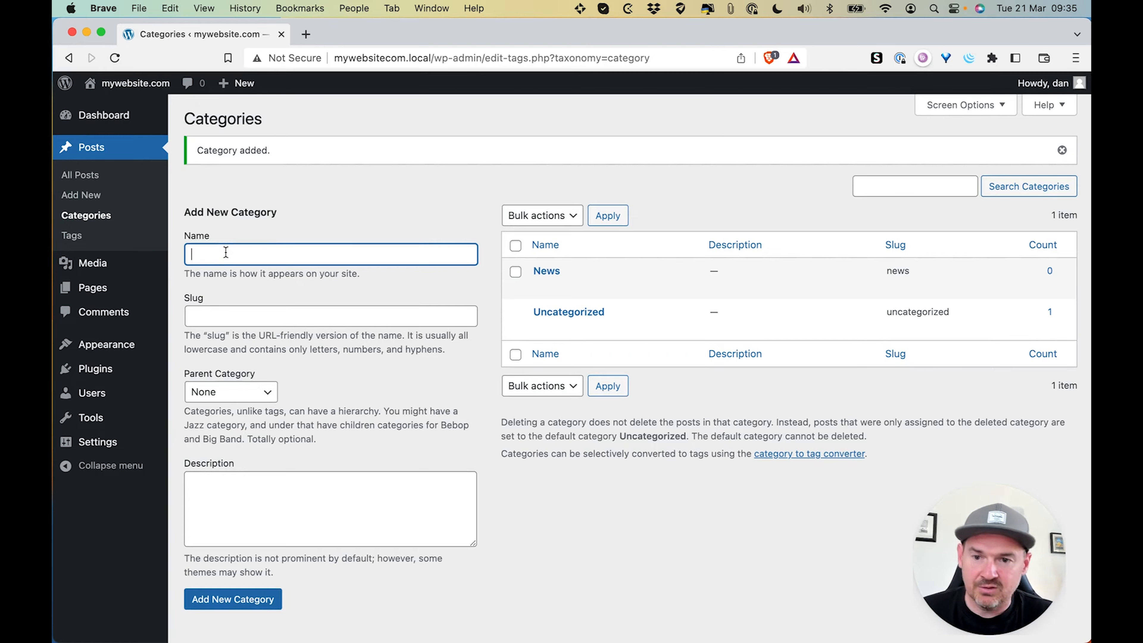
type("Political")
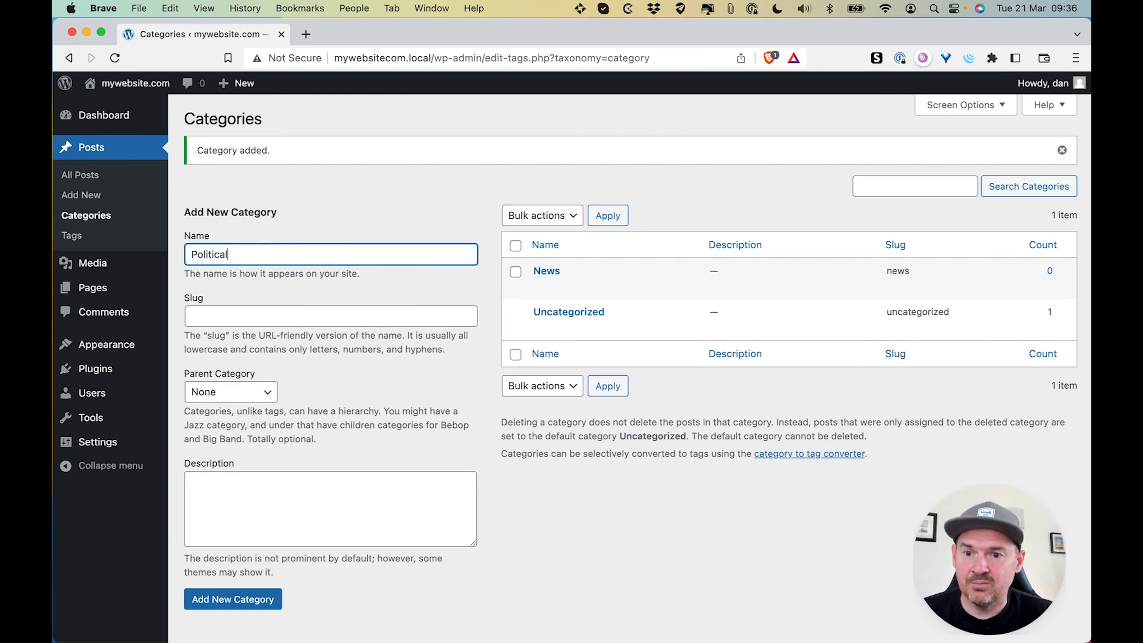
key("Tab")
left_click(219, 397)
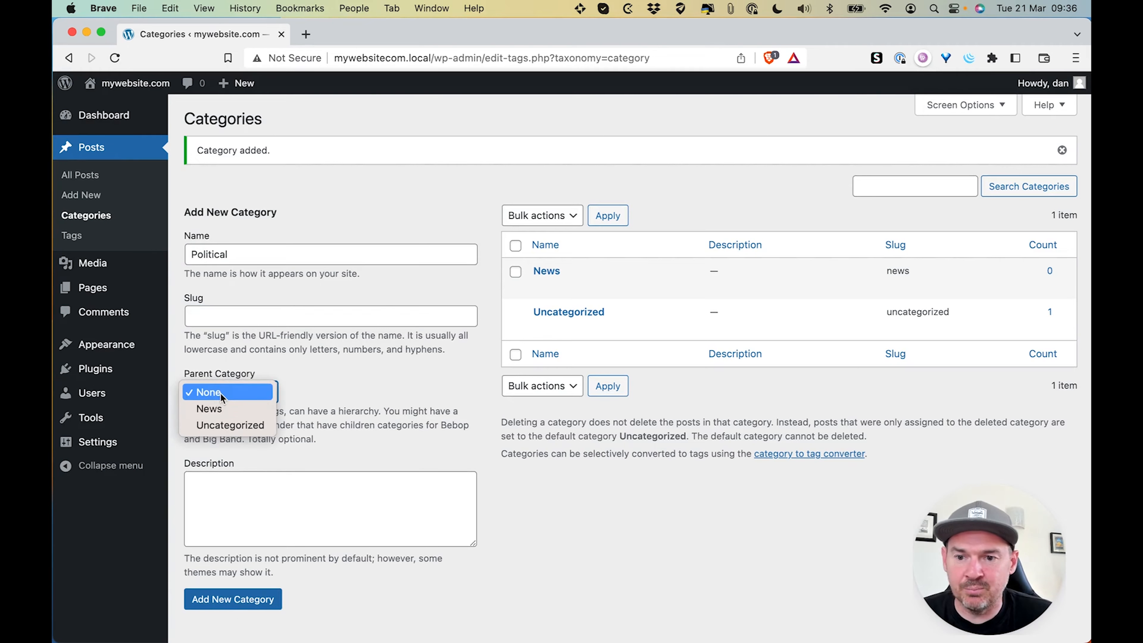
left_click(216, 409)
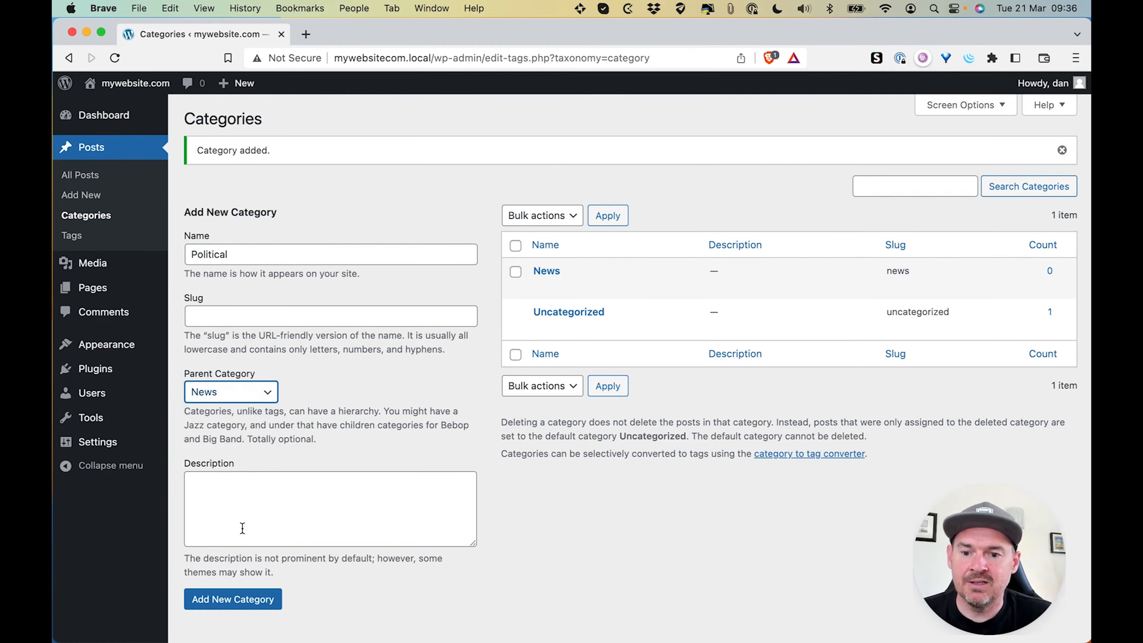
left_click(241, 602)
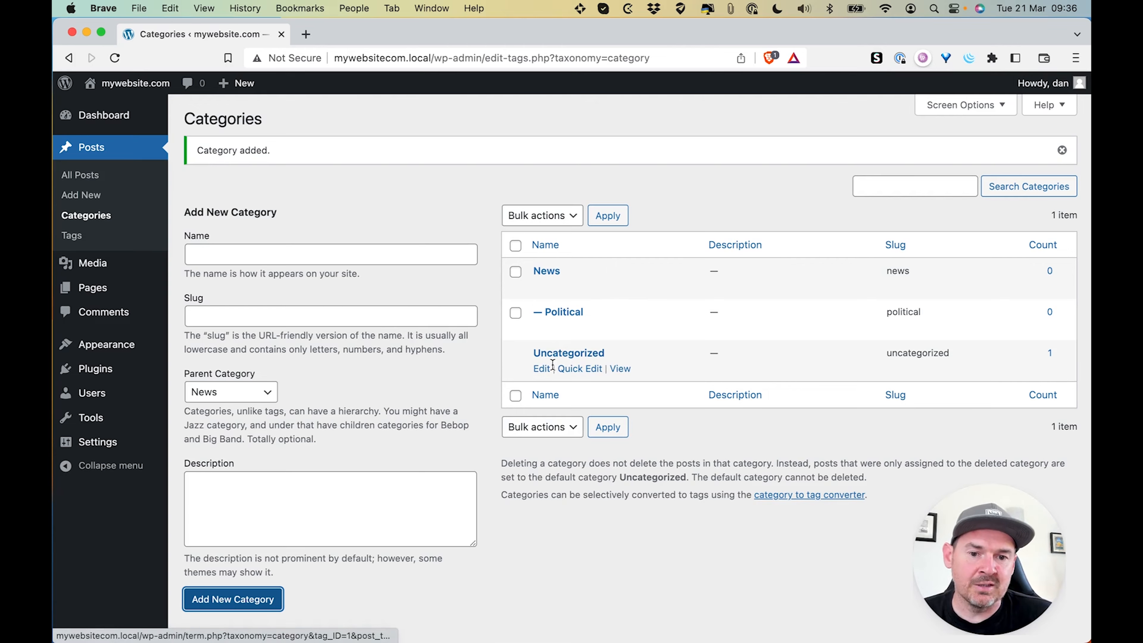
Quick-edit the Uncategorized category, rename it Blog, empty its slug and update the category
left_click(573, 369)
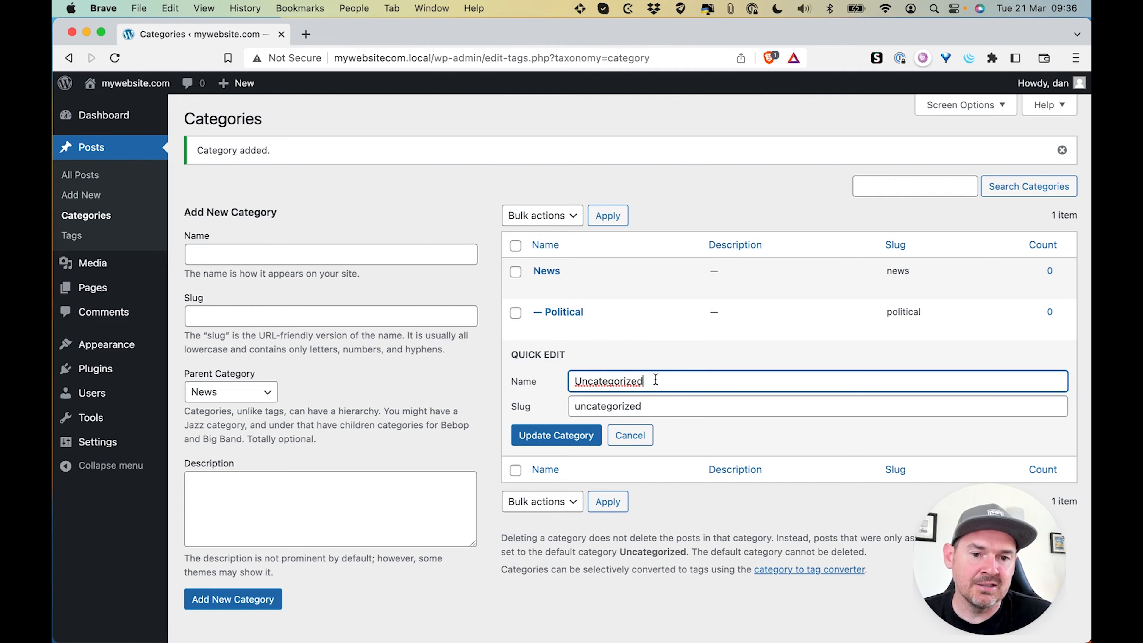
left_click_drag(655, 380, 566, 383)
type("N")
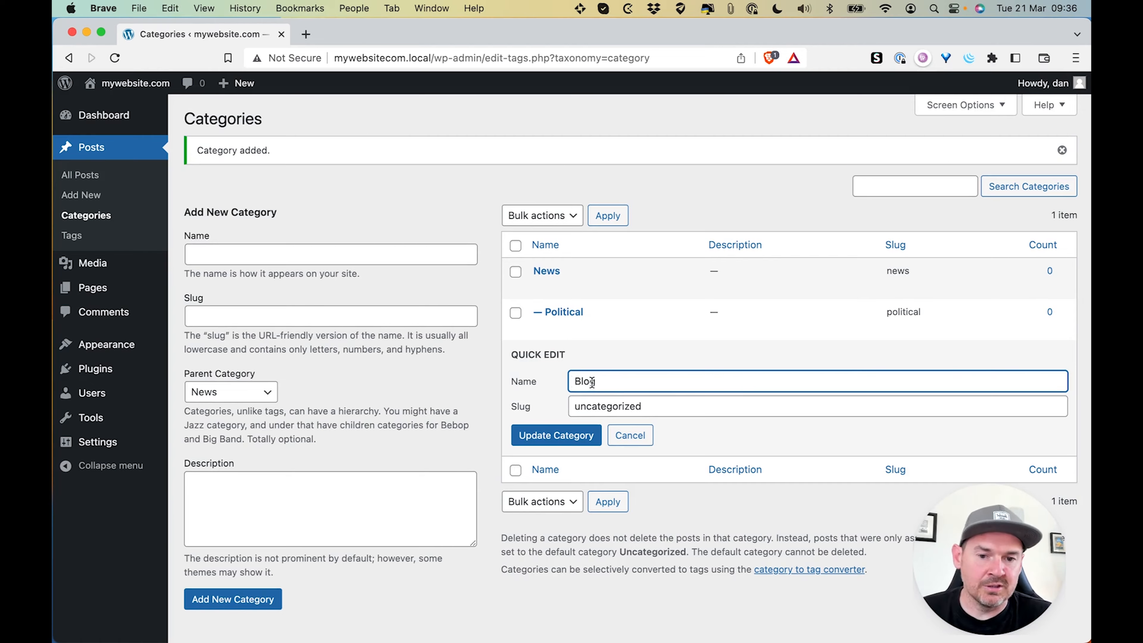
double_click(605, 405)
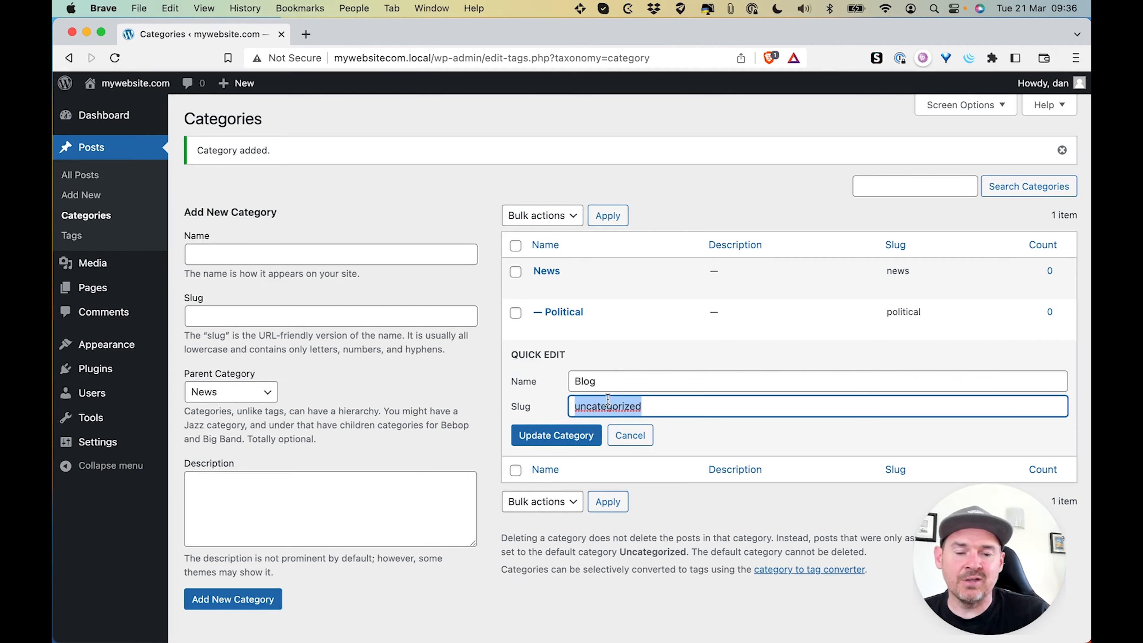
key("BackSpace")
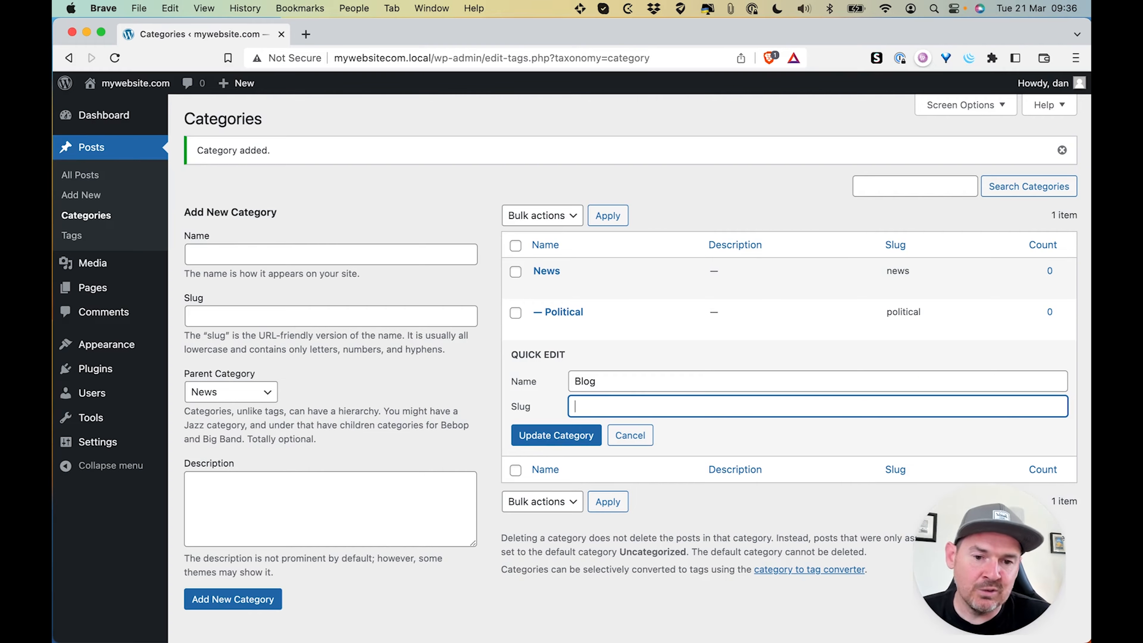
left_click(566, 435)
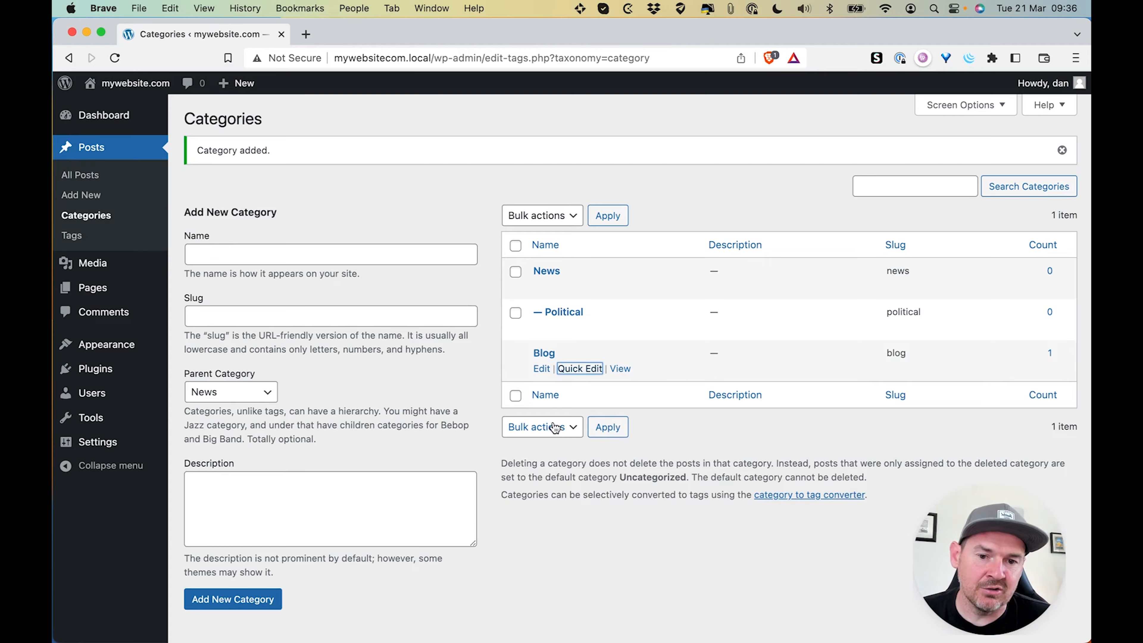
left_click(581, 368)
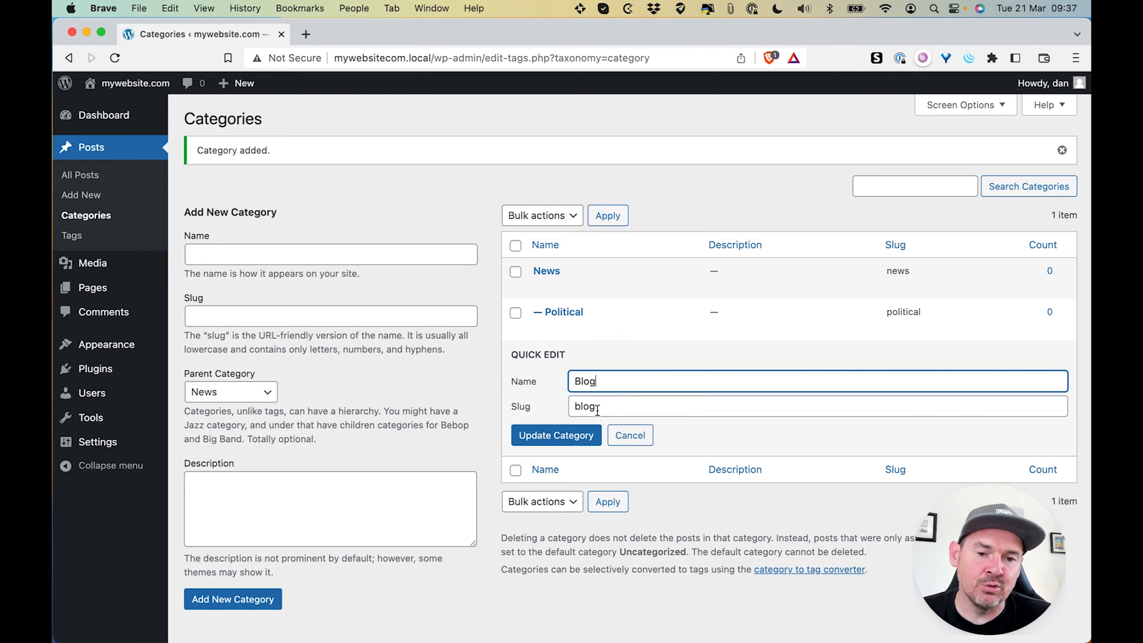
left_click_drag(605, 406, 562, 382)
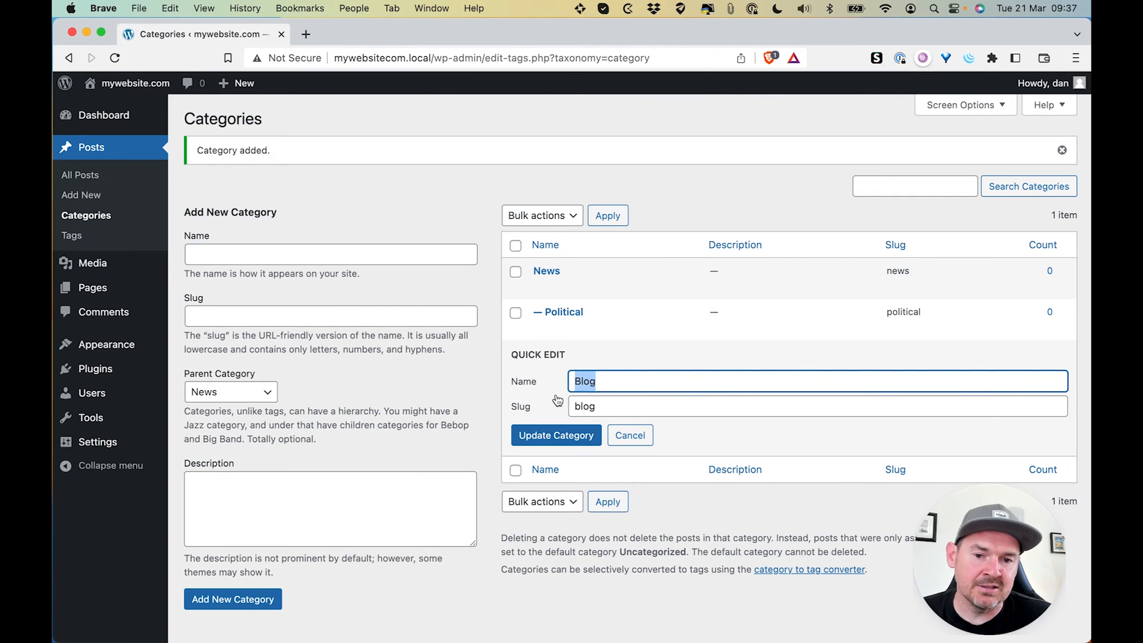
left_click(629, 435)
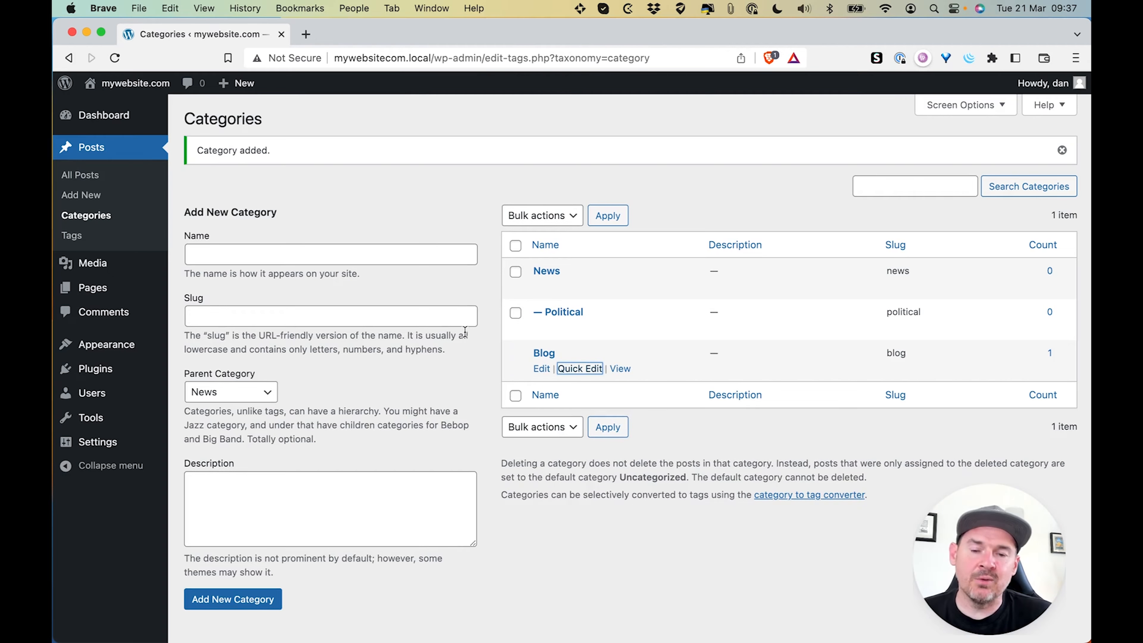
Start a new post and give it the title "This is my first blog post"
left_click(89, 197)
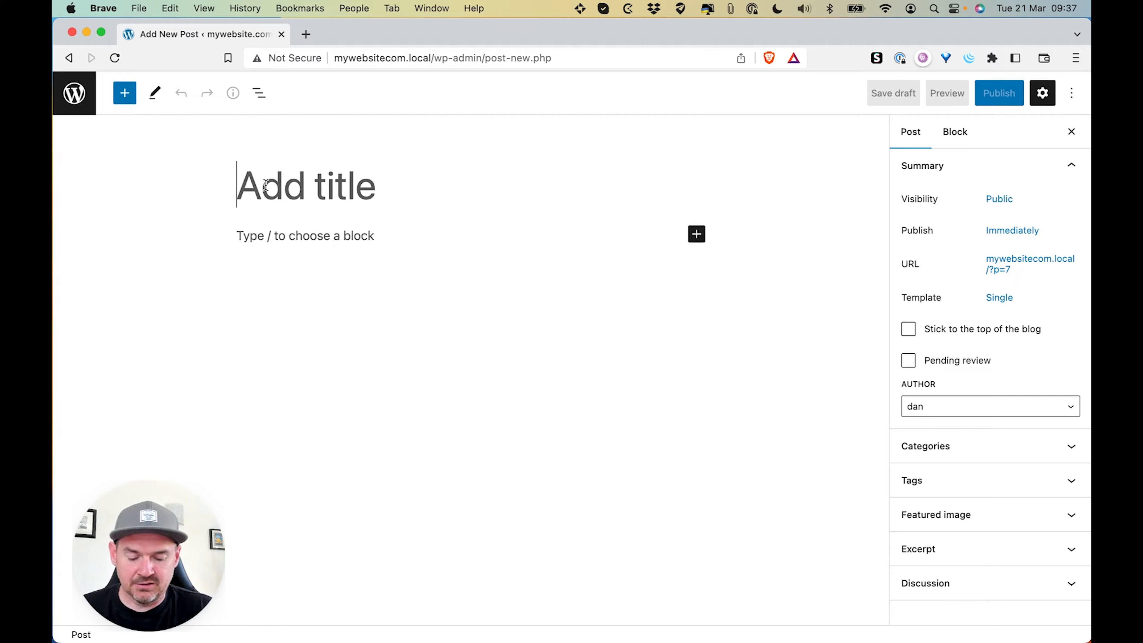
type("This is my f")
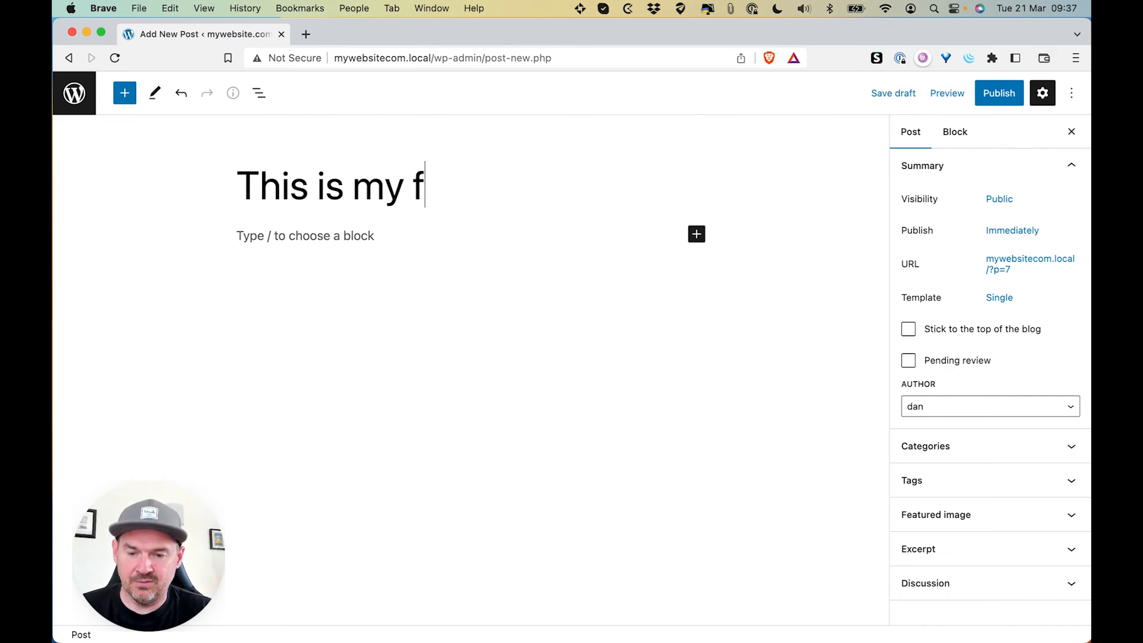
type("irst blogh")
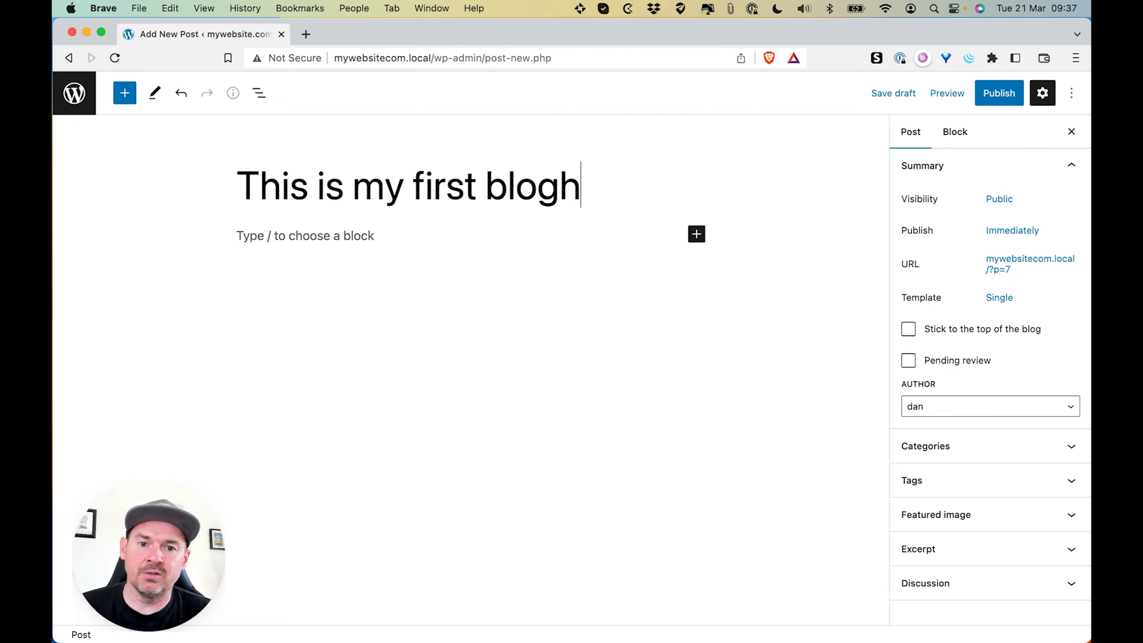
key("BackSpace")
type("post")
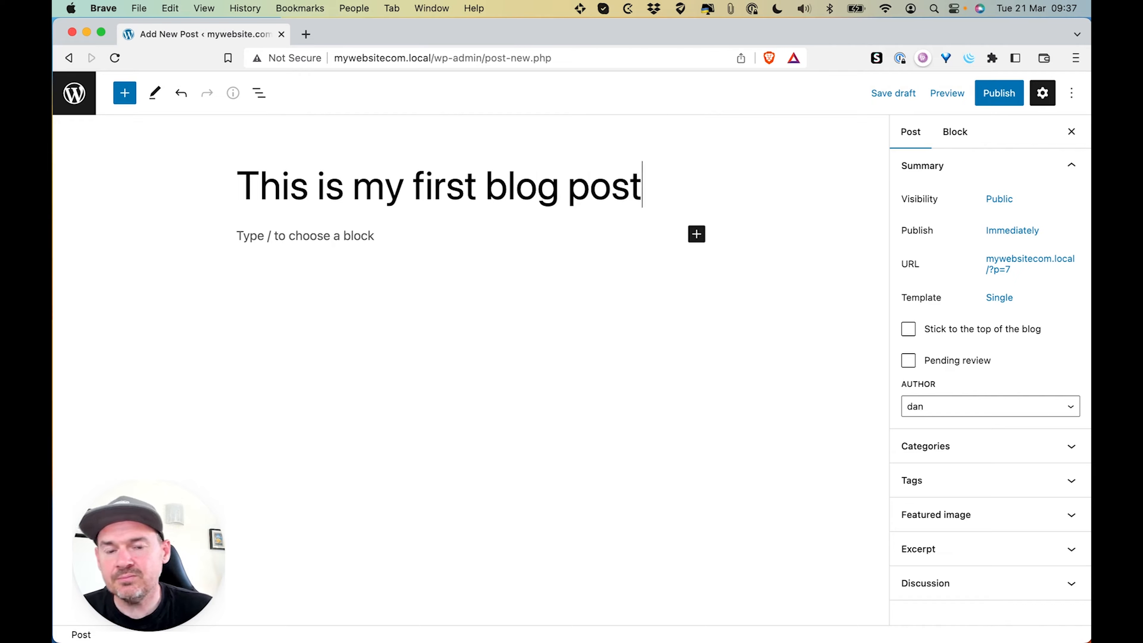
Write the paragraph "This is my first blog post and I love writing articles." under the title and begin an empty block below it
left_click(449, 236)
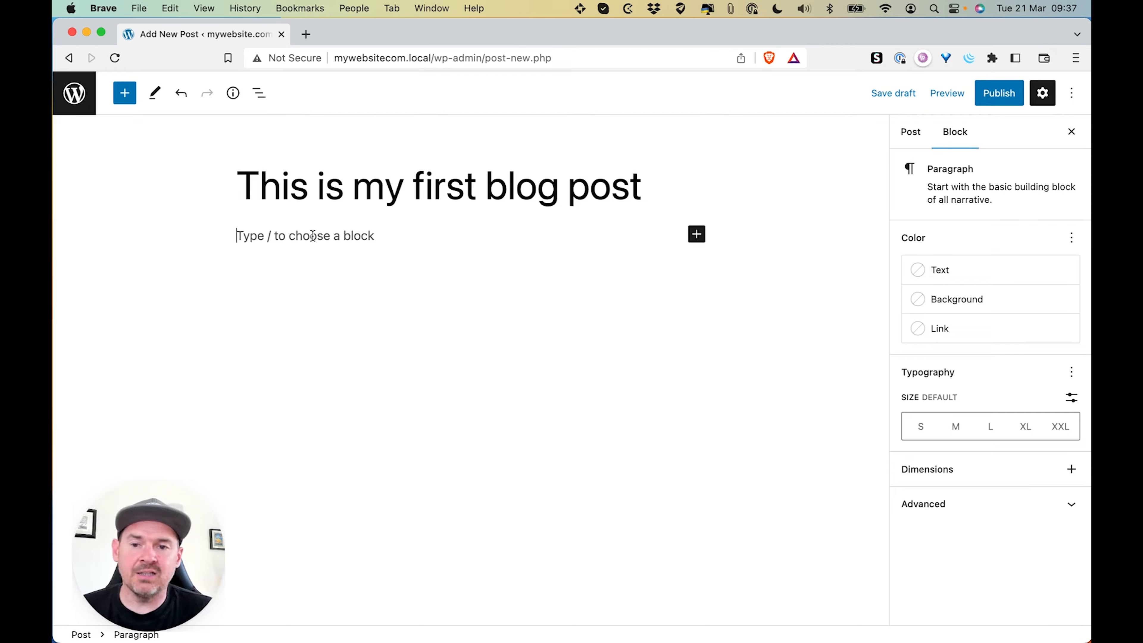
type("This")
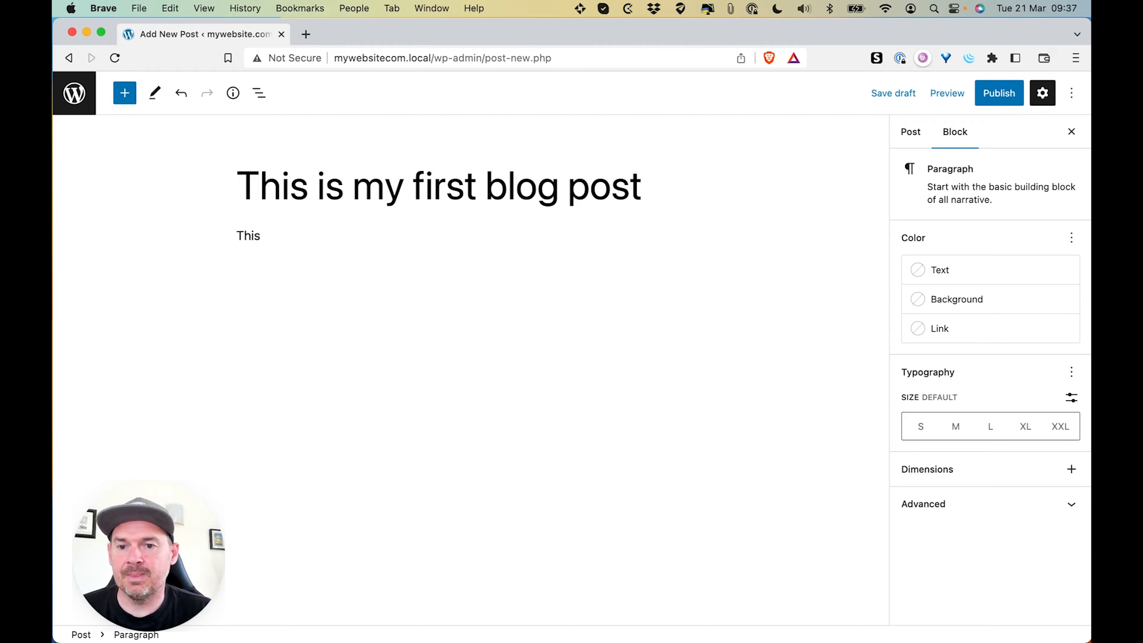
type(" is my first ")
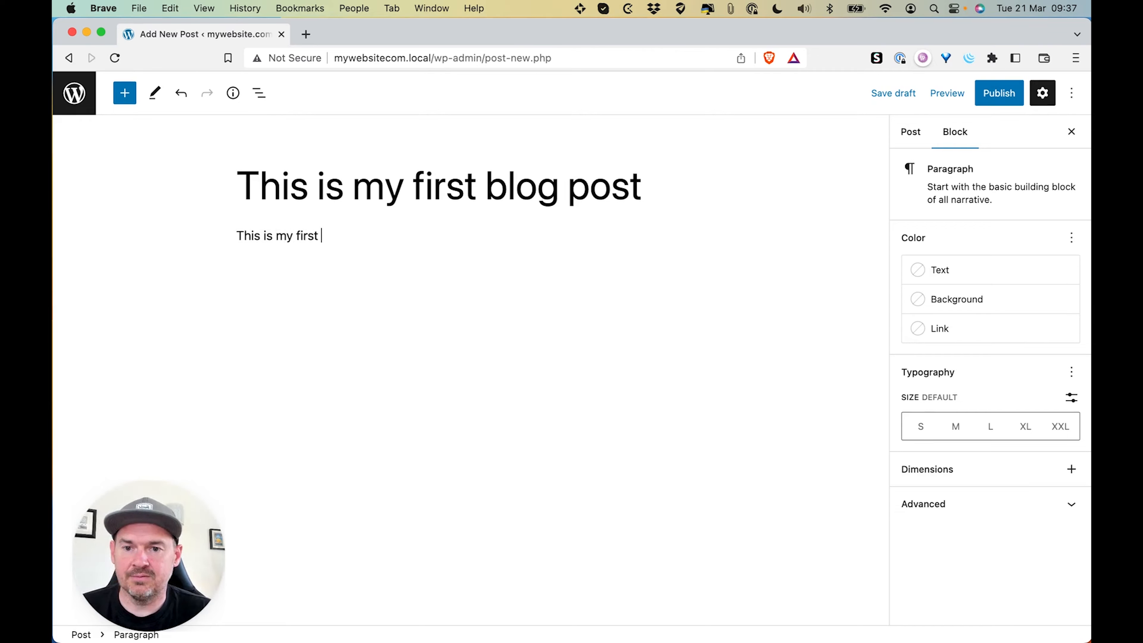
type("blog post and")
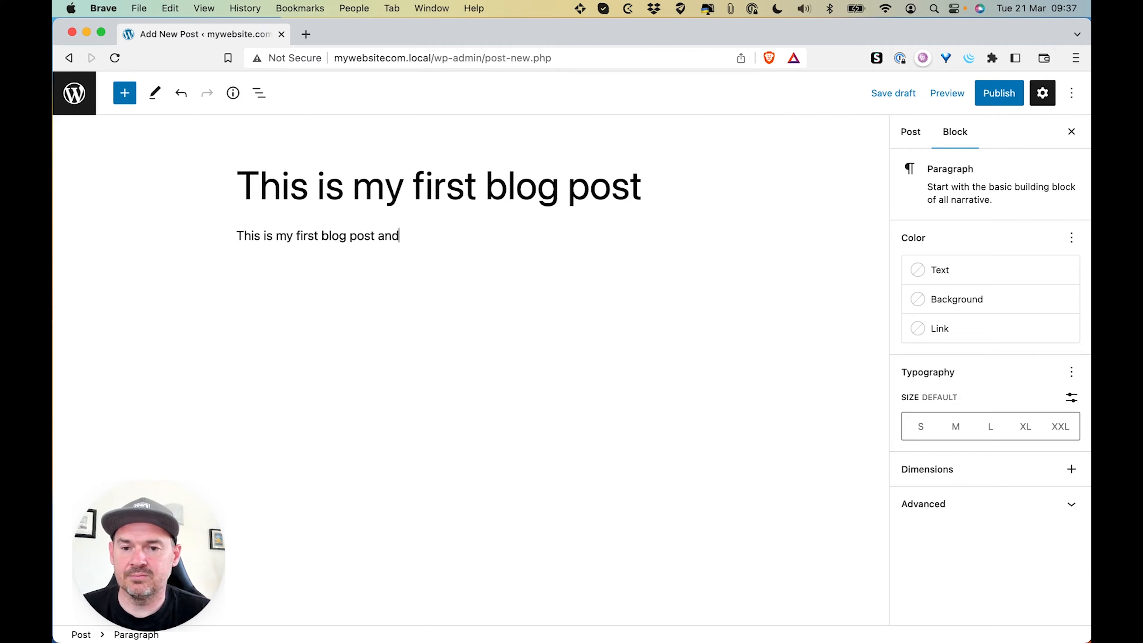
type(" I love writ")
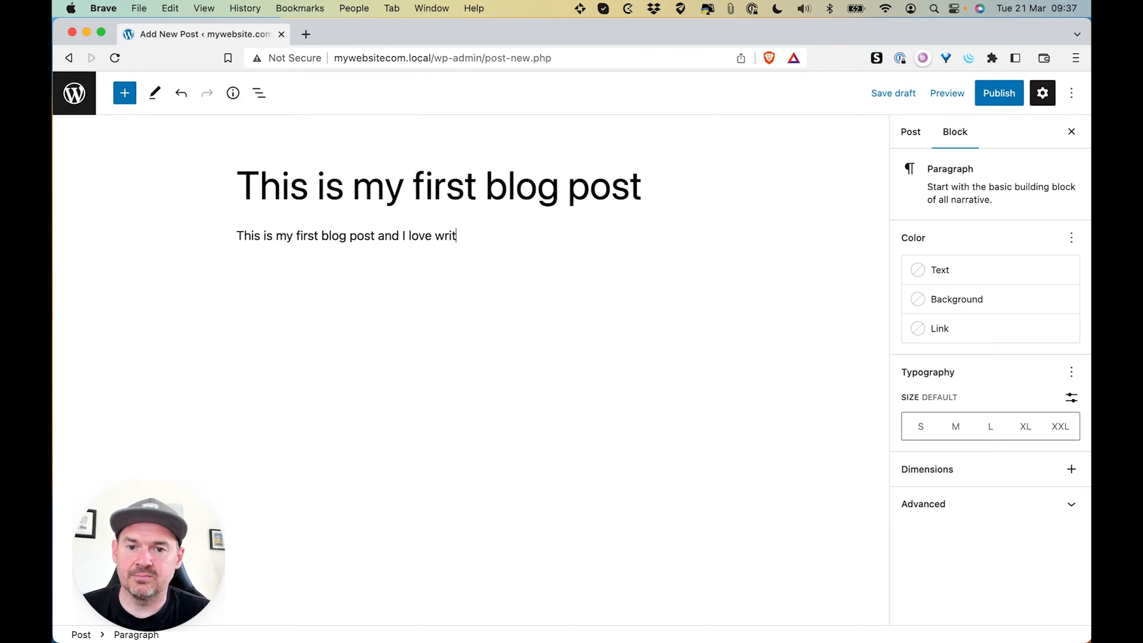
type("ing articles.")
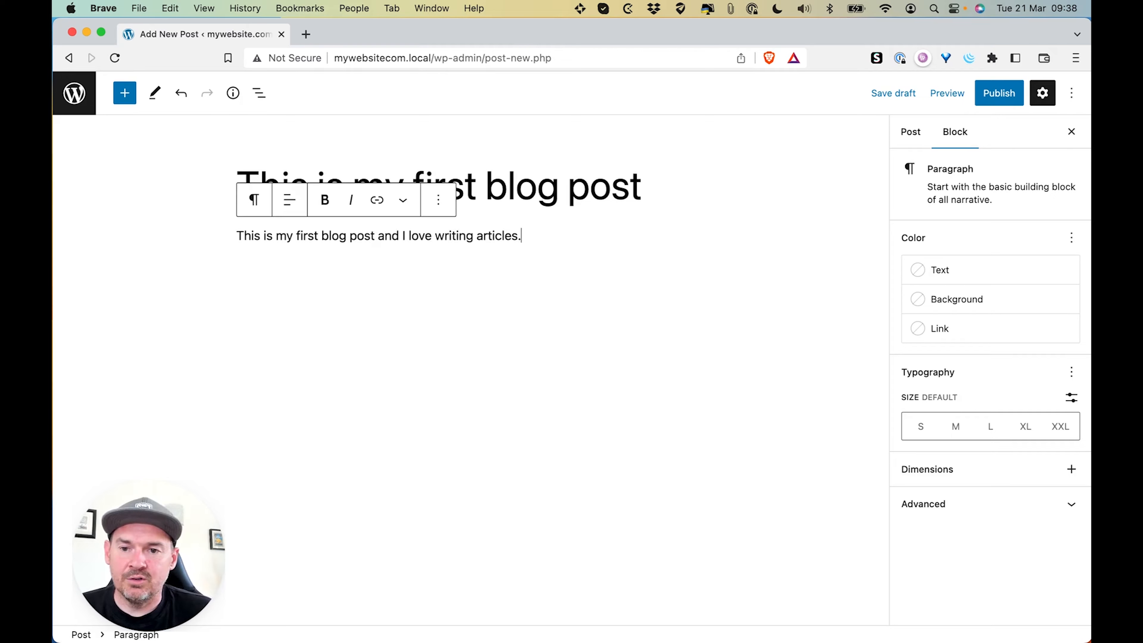
key("Return")
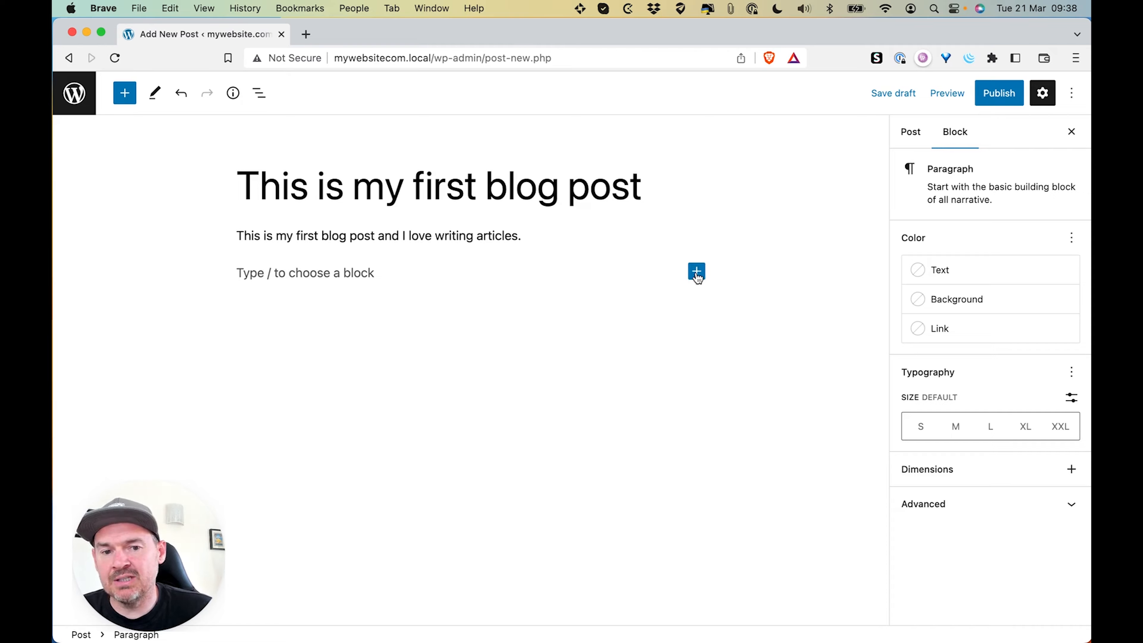
Browse the full block library for the post, examining the text, media, design, widget and theme blocks, and return to the empty paragraph
left_click(697, 271)
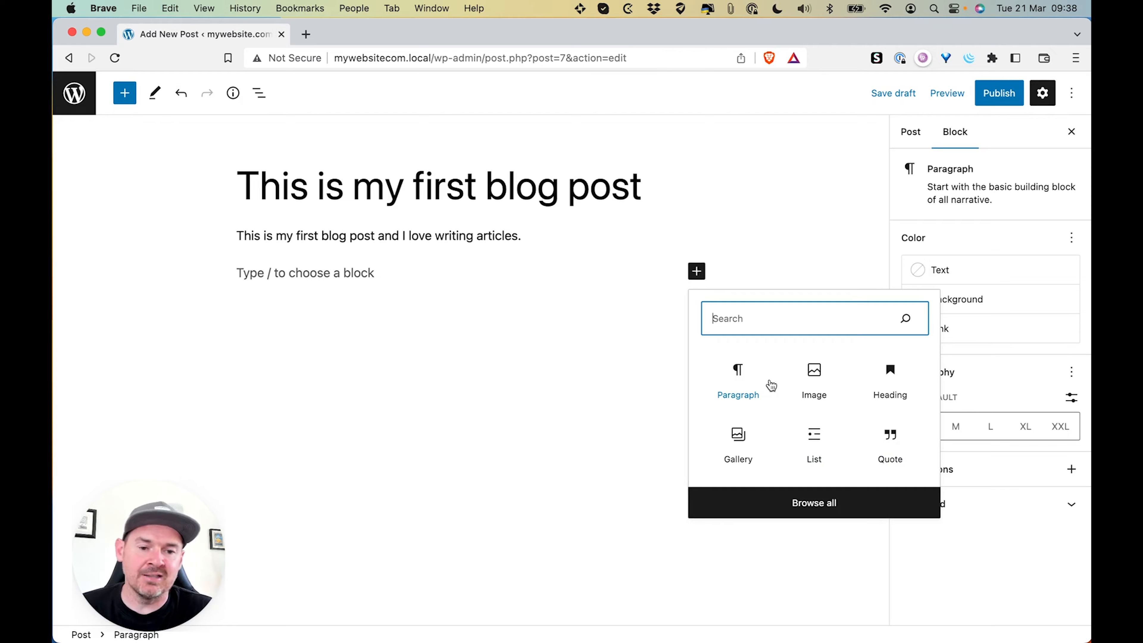
left_click(822, 506)
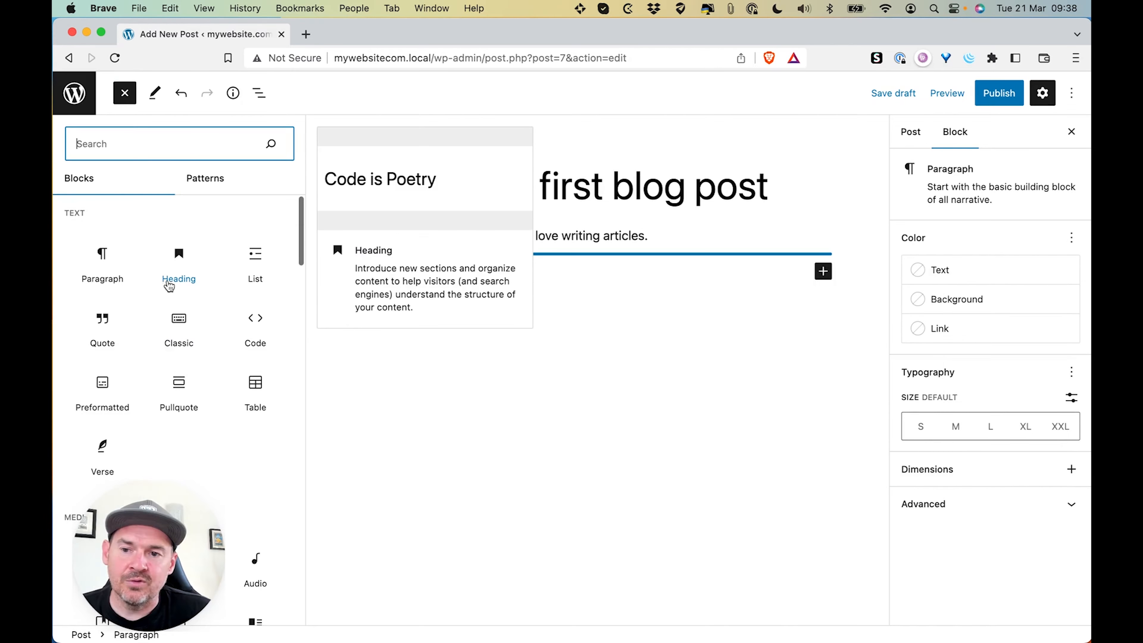
scroll(167, 284, "down", 6)
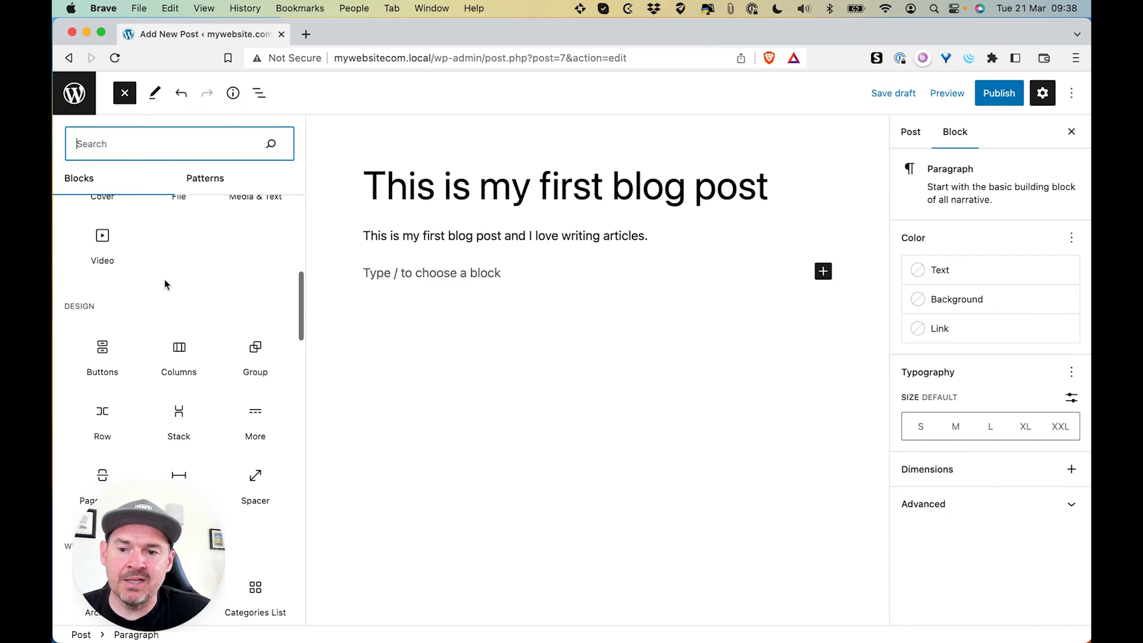
scroll(164, 284, "down", 5)
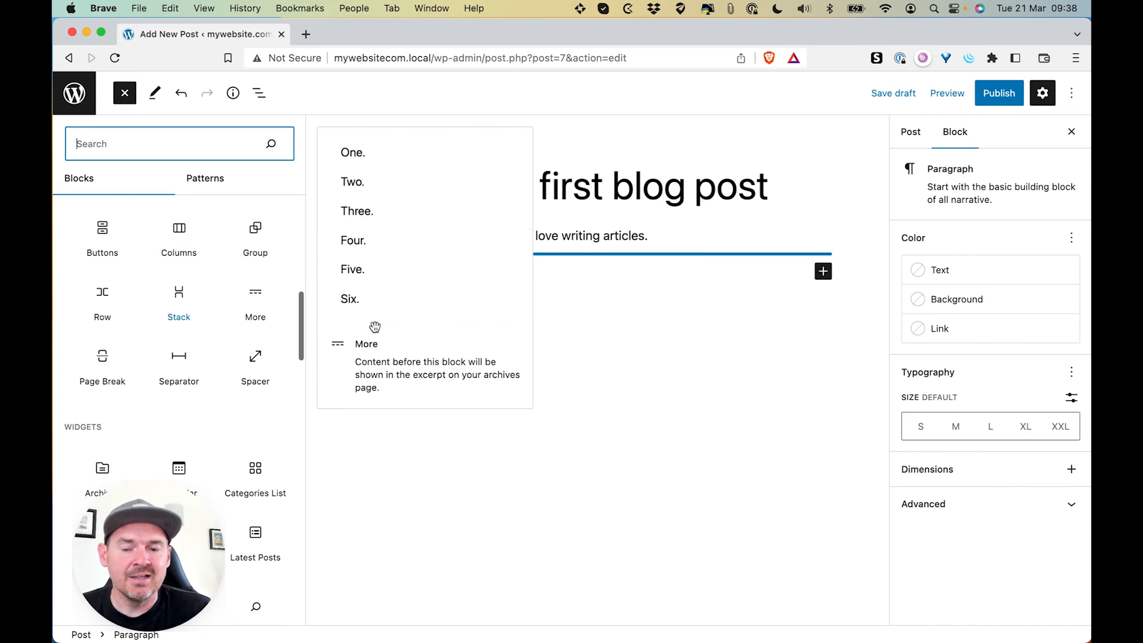
scroll(218, 398, "down", 3)
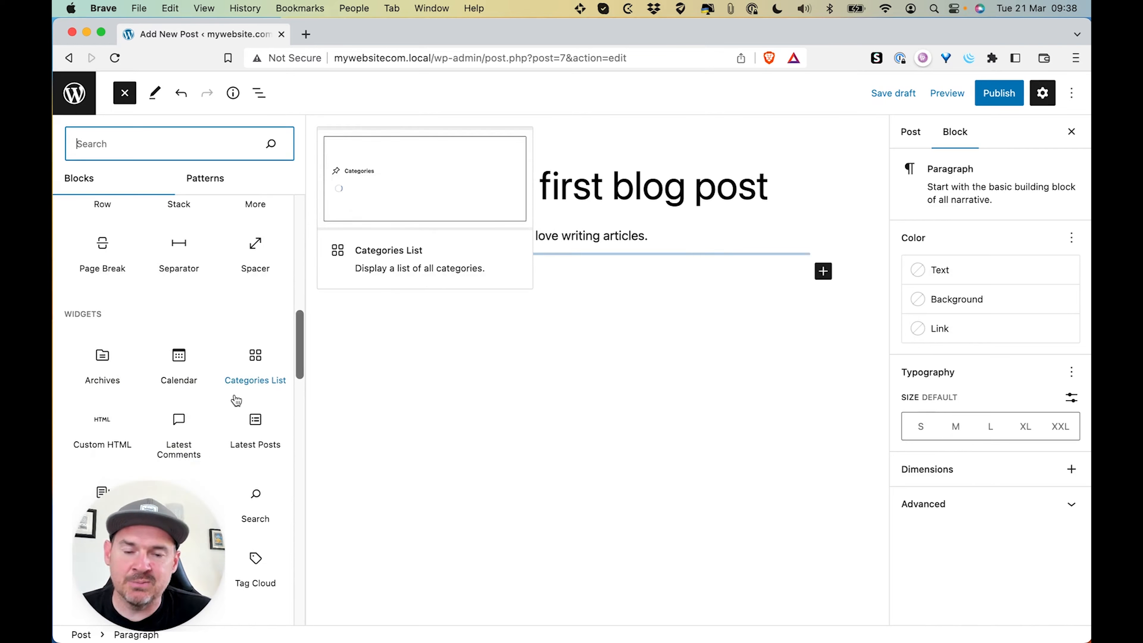
scroll(235, 400, "down", 4)
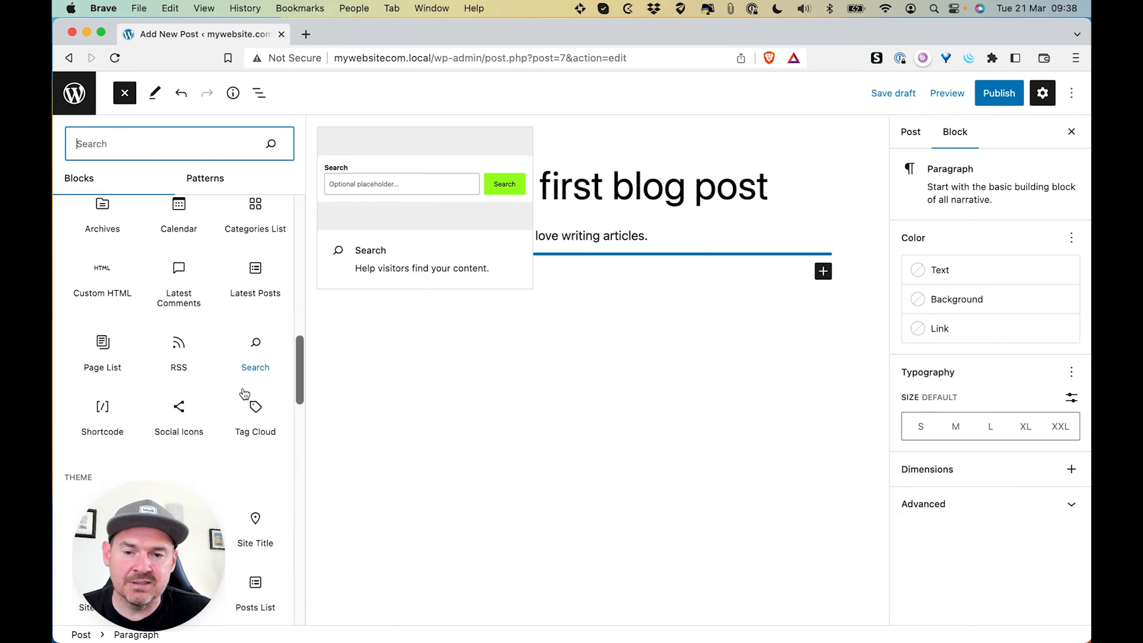
scroll(246, 392, "down", 3)
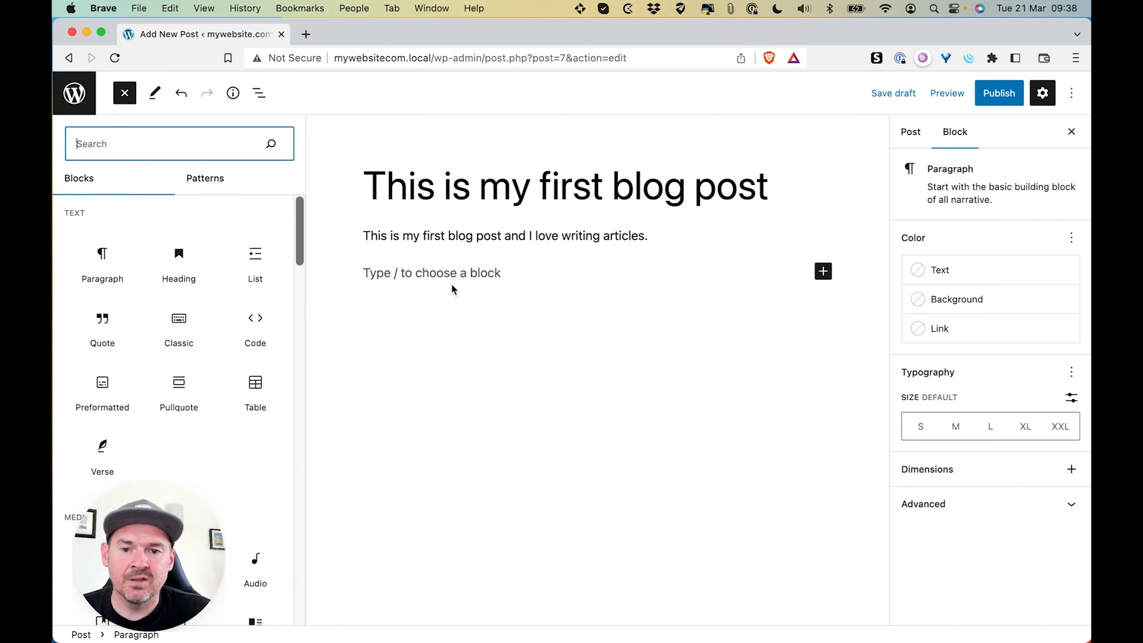
left_click(638, 276)
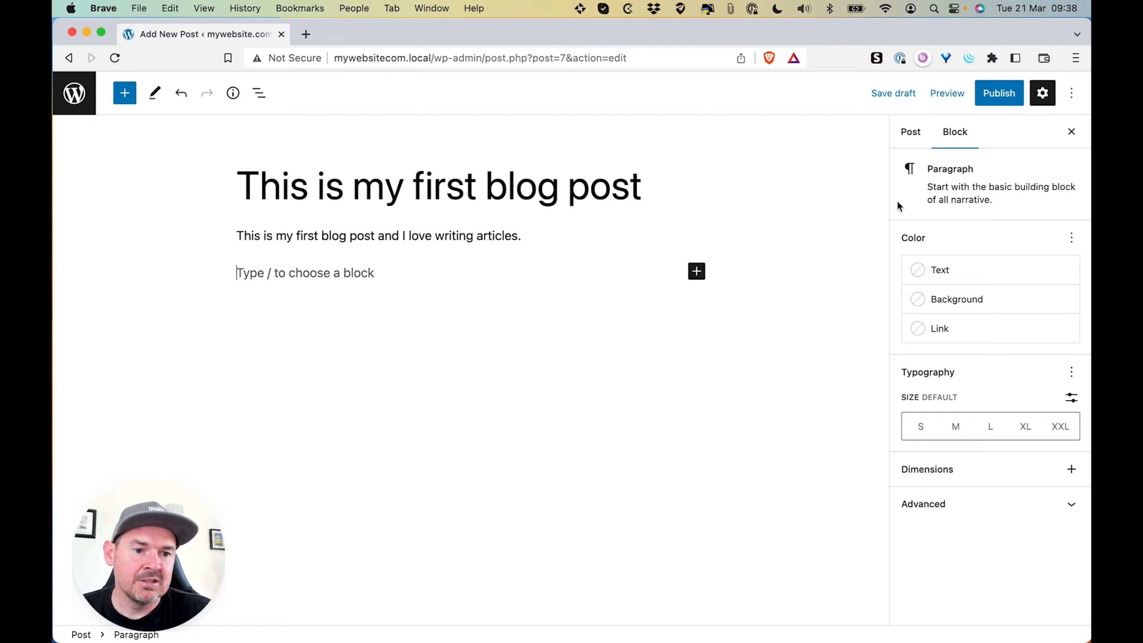
Examine the post-level settings and the templates available for this post, leaving the template choice as it is
left_click(912, 131)
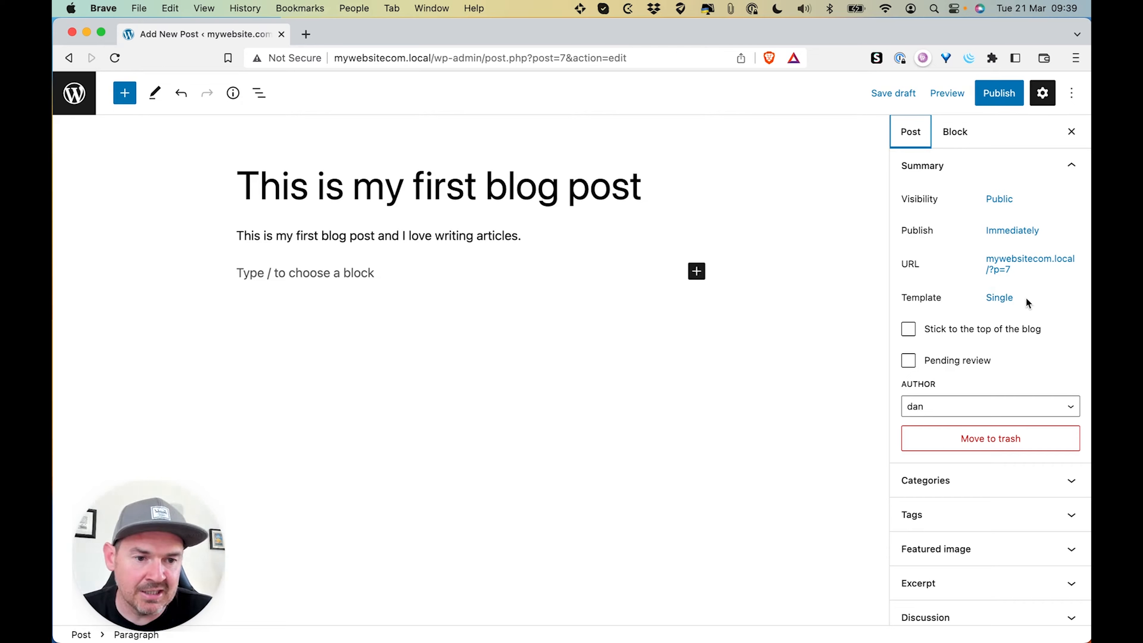
left_click(1009, 299)
left_click(942, 404)
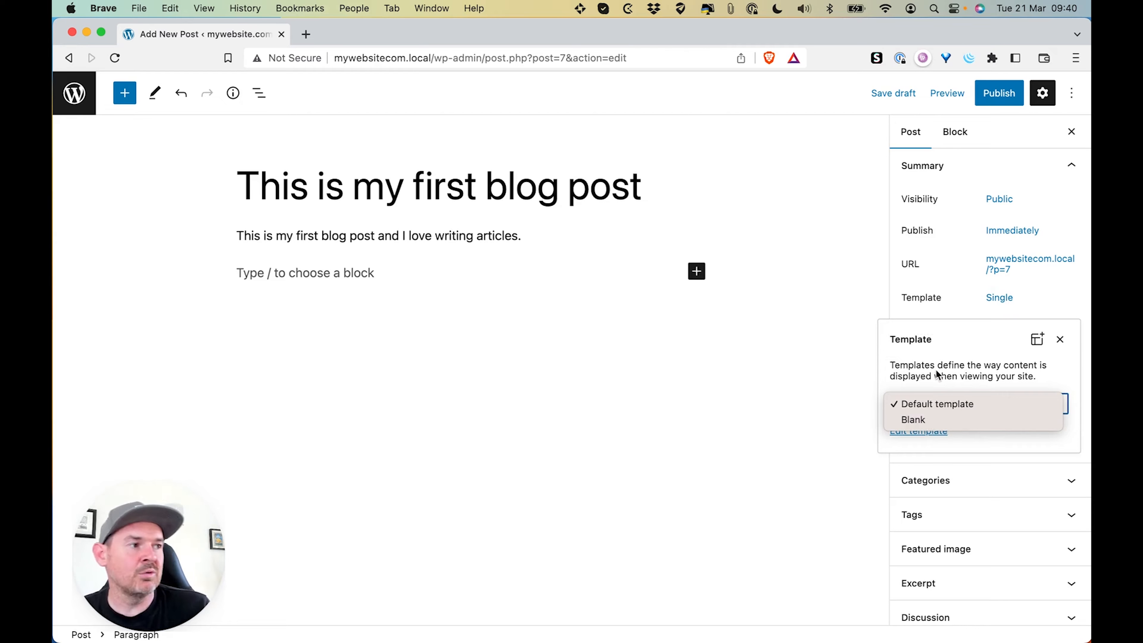
left_click(1060, 341)
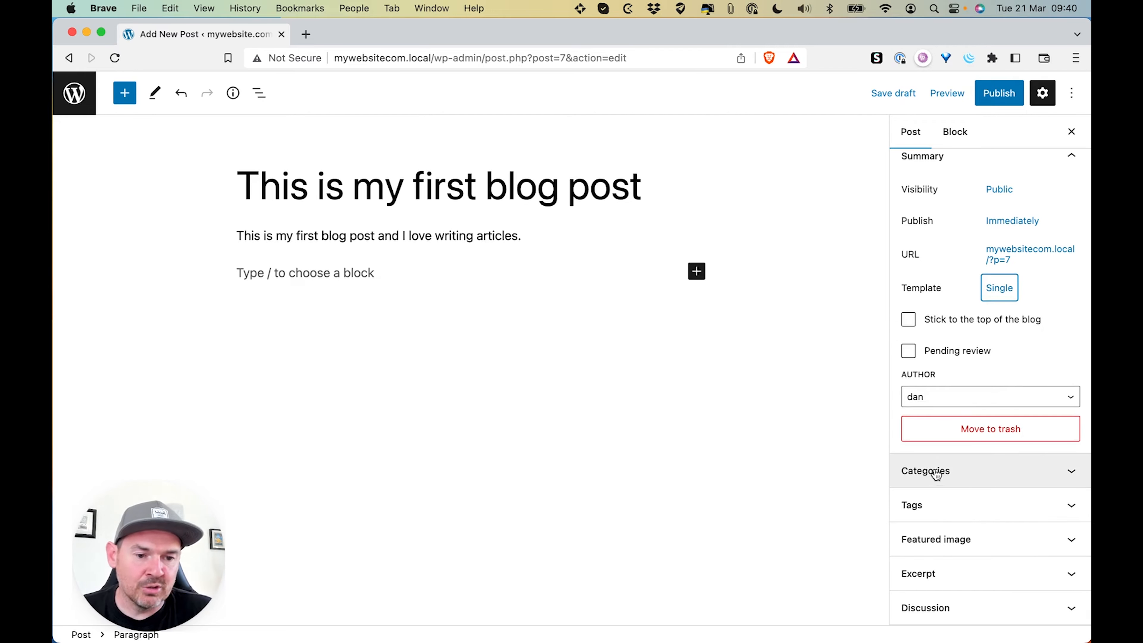
Assign the post to the News category and its Political subcategory
left_click(970, 480)
scroll(970, 484, "down", 3)
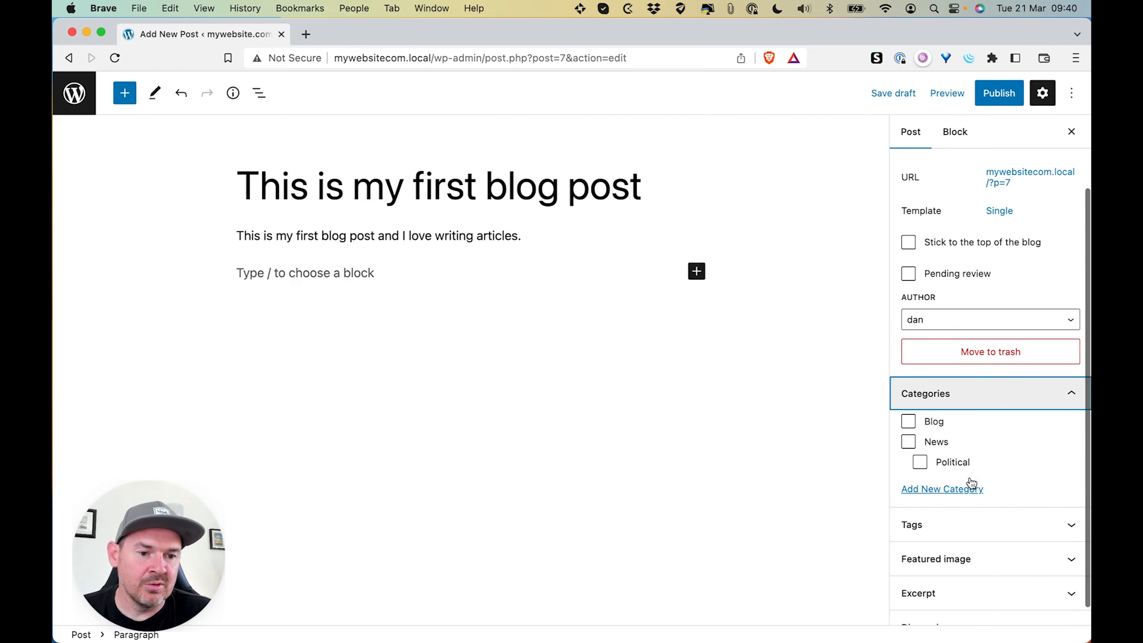
left_click(908, 441)
left_click(918, 462)
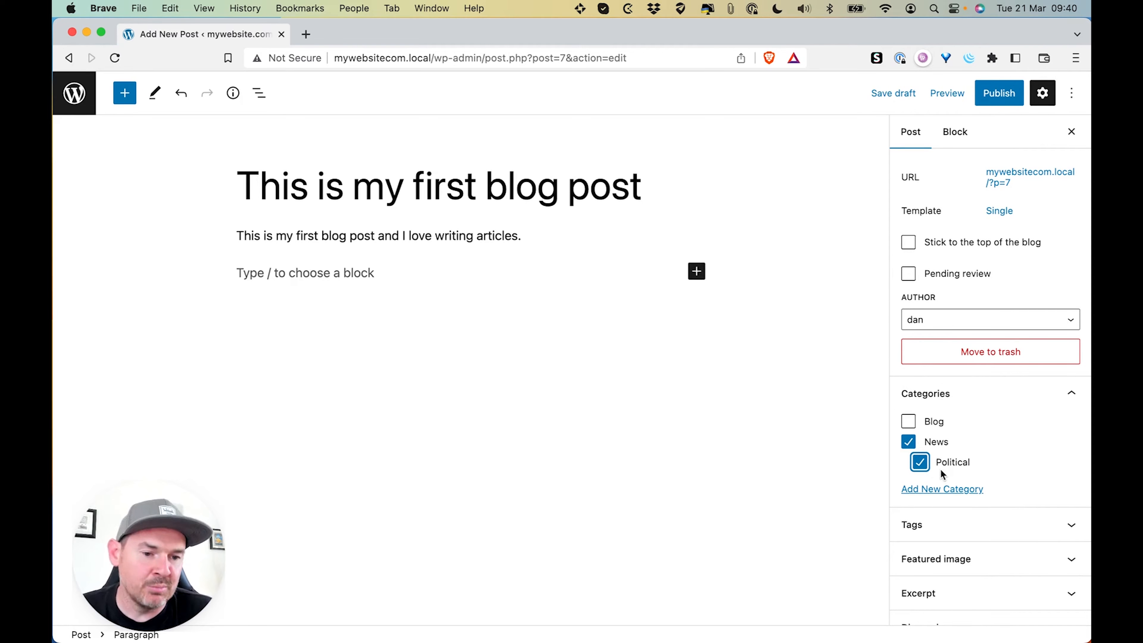
Examine the post's tags, featured image, excerpt and discussion settings
left_click(950, 524)
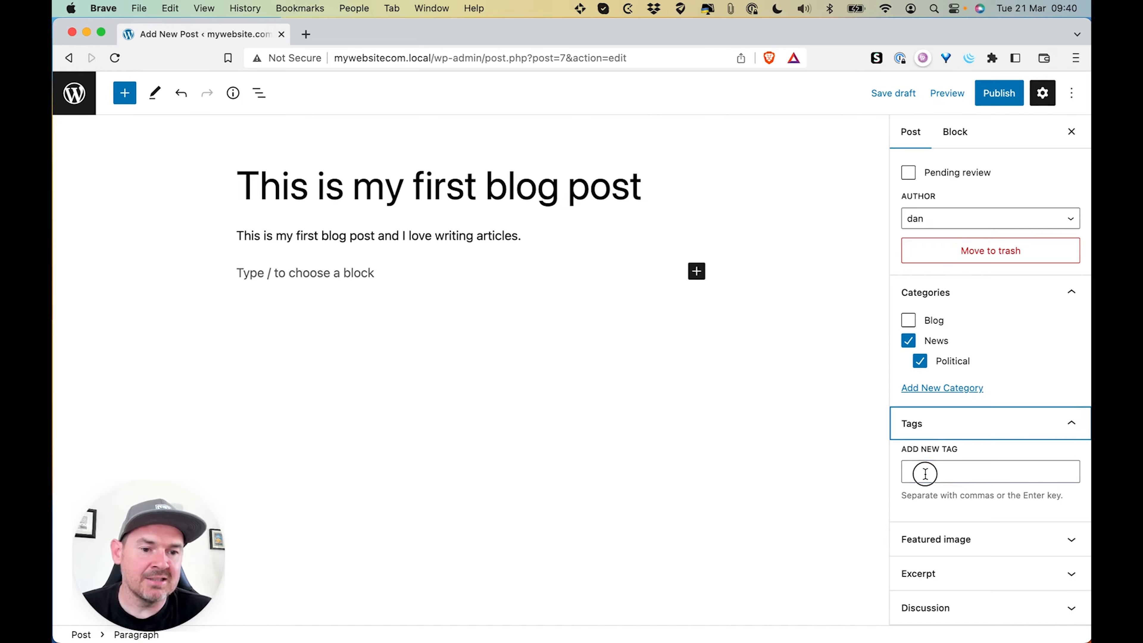
left_click(977, 539)
left_click(939, 573)
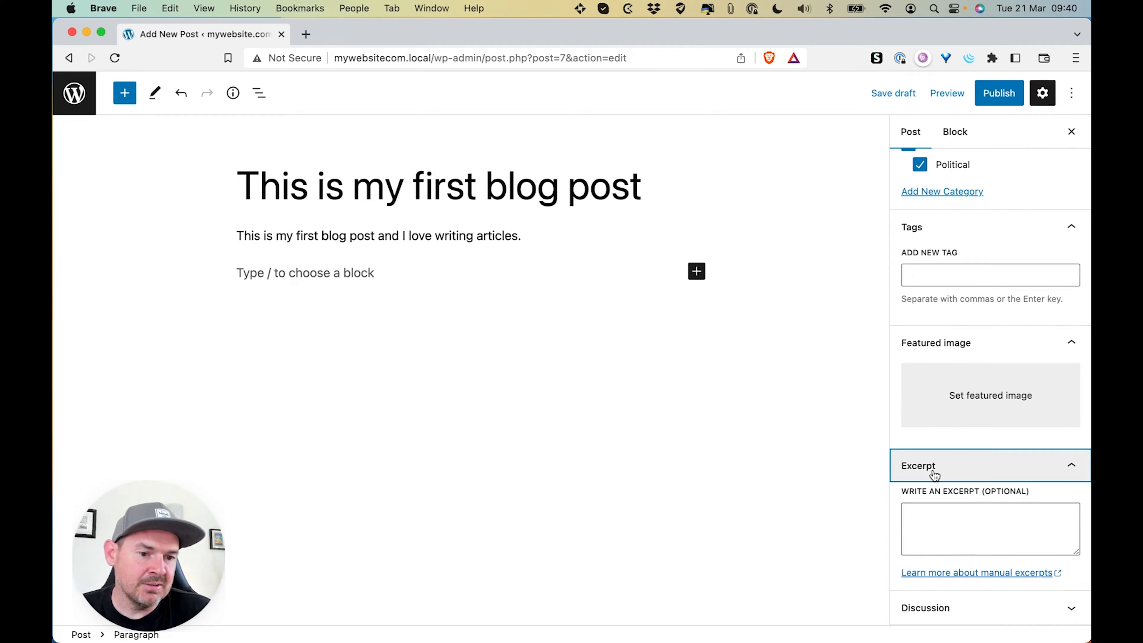
left_click(928, 607)
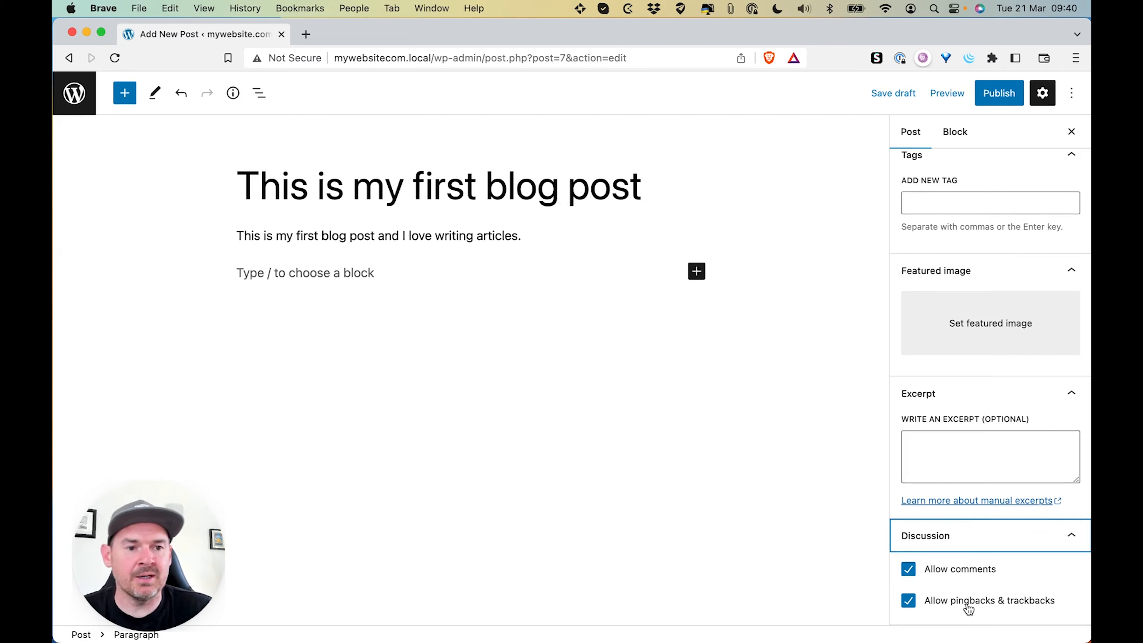
scroll(965, 606, "up", 10)
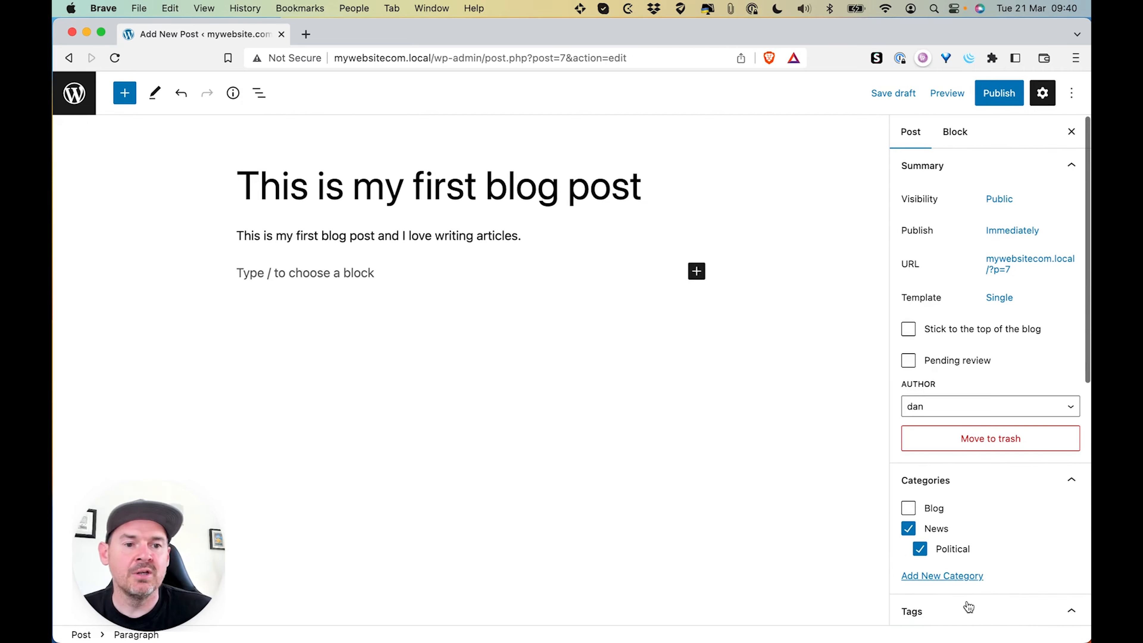
Publish the post and view it on the live site
left_click(1007, 92)
left_click(951, 93)
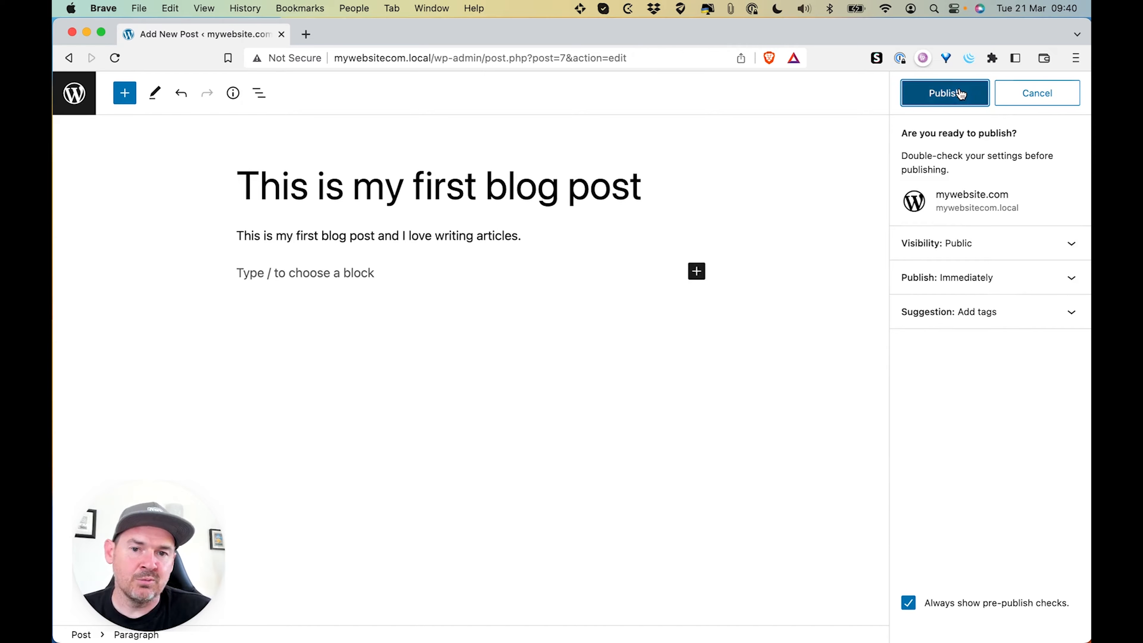
left_click(942, 246)
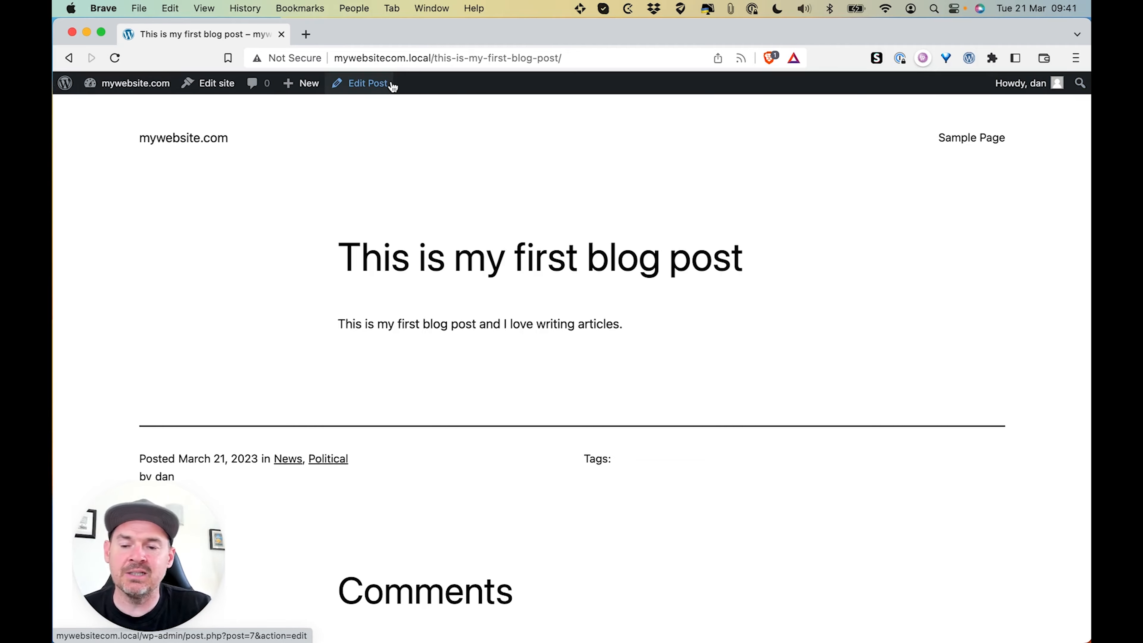
Reopen the published post in the editor, and return to the list of all posts
left_click(369, 84)
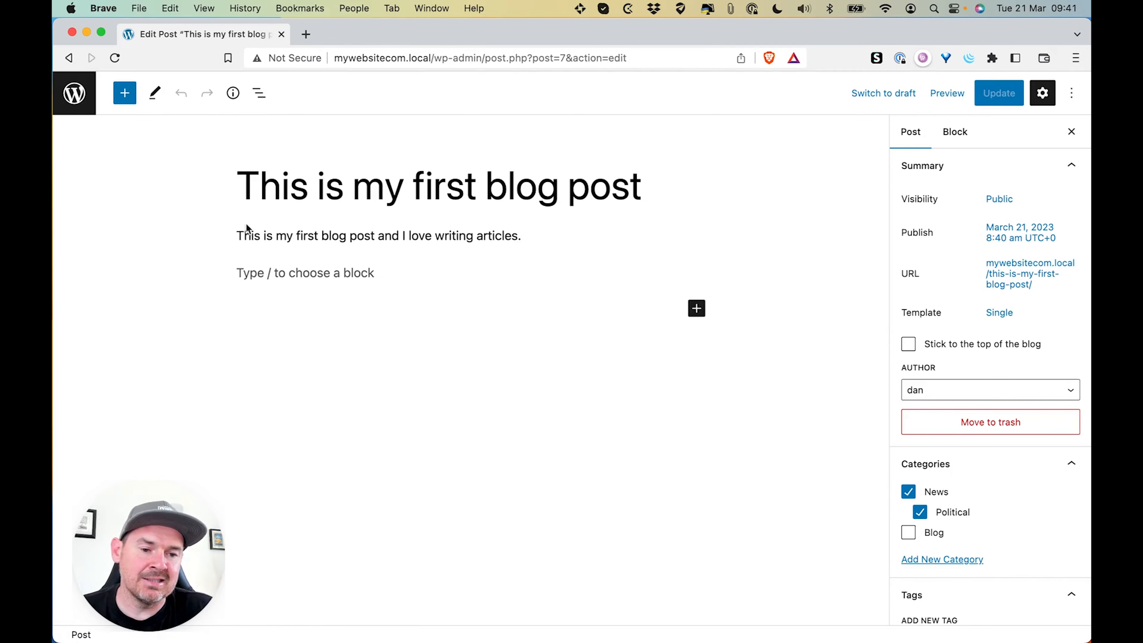
mouse_move(431, 259)
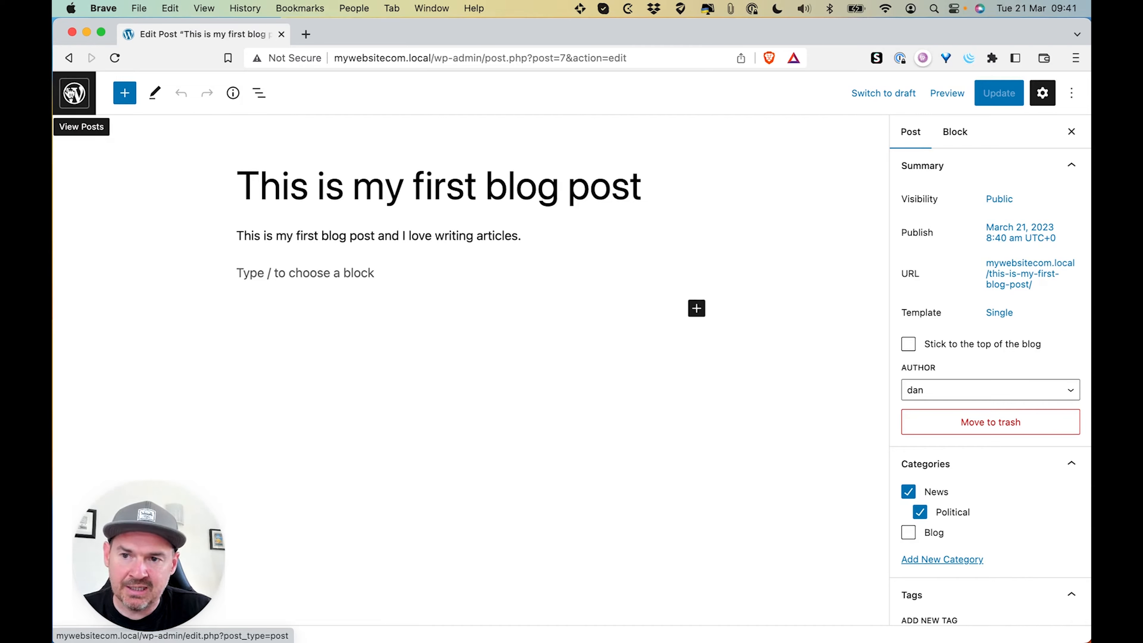
left_click(73, 95)
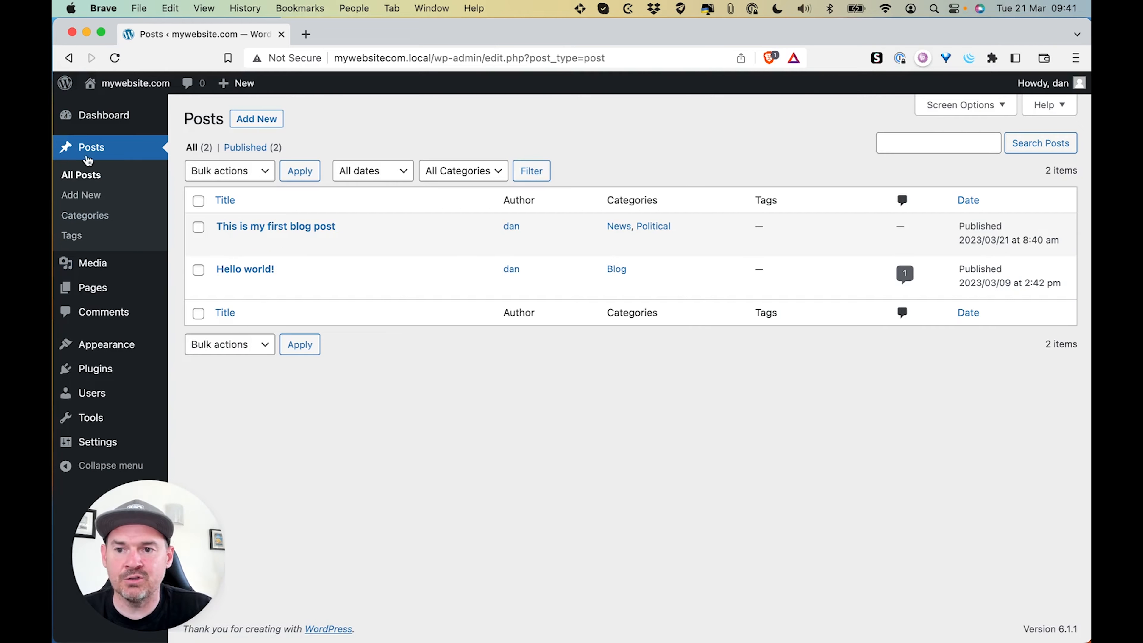
mouse_move(271, 253)
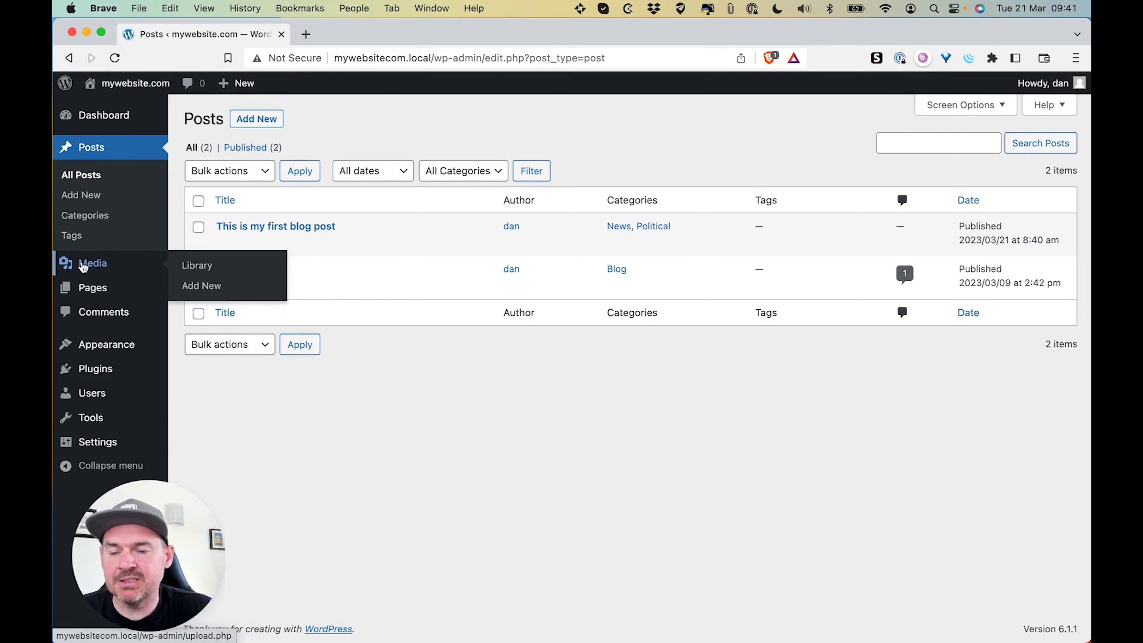
left_click(82, 266)
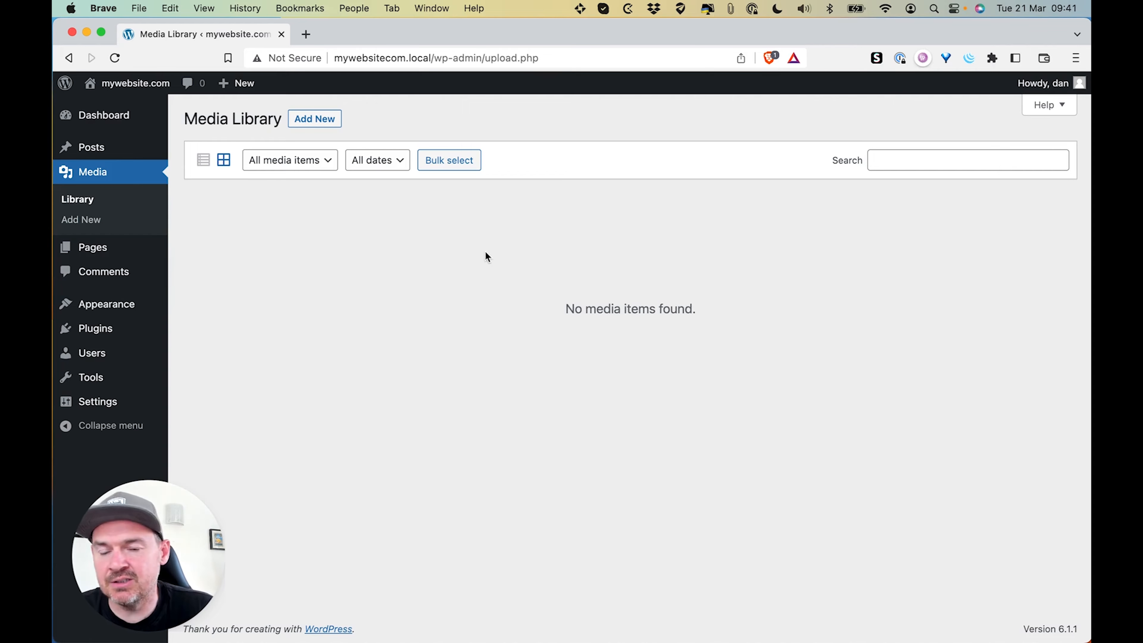
left_click(311, 126)
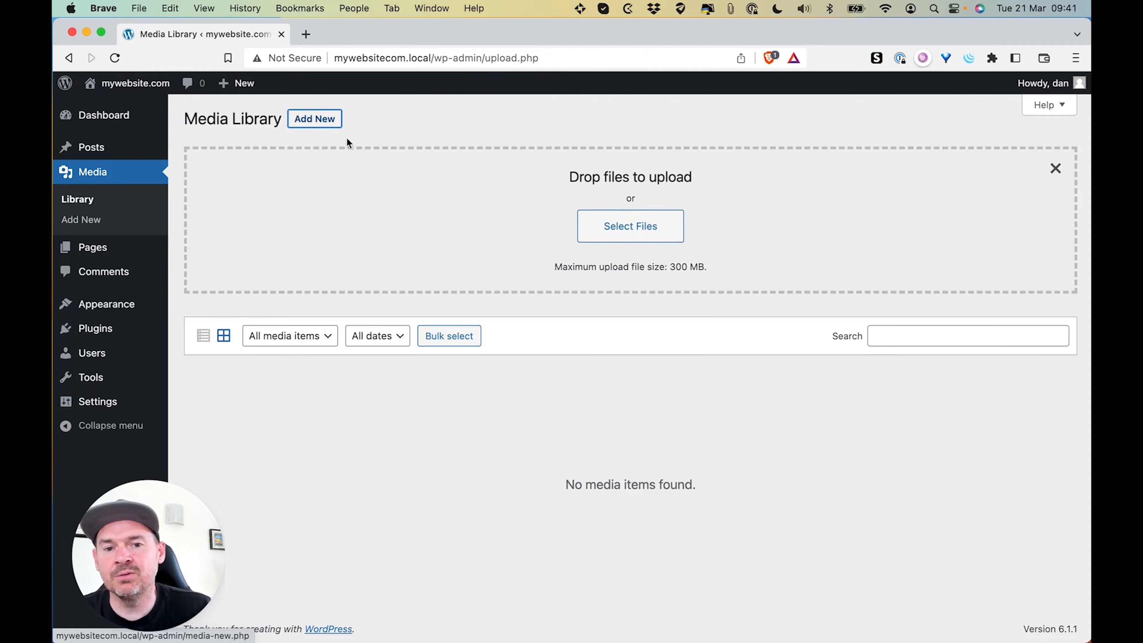
left_click(639, 231)
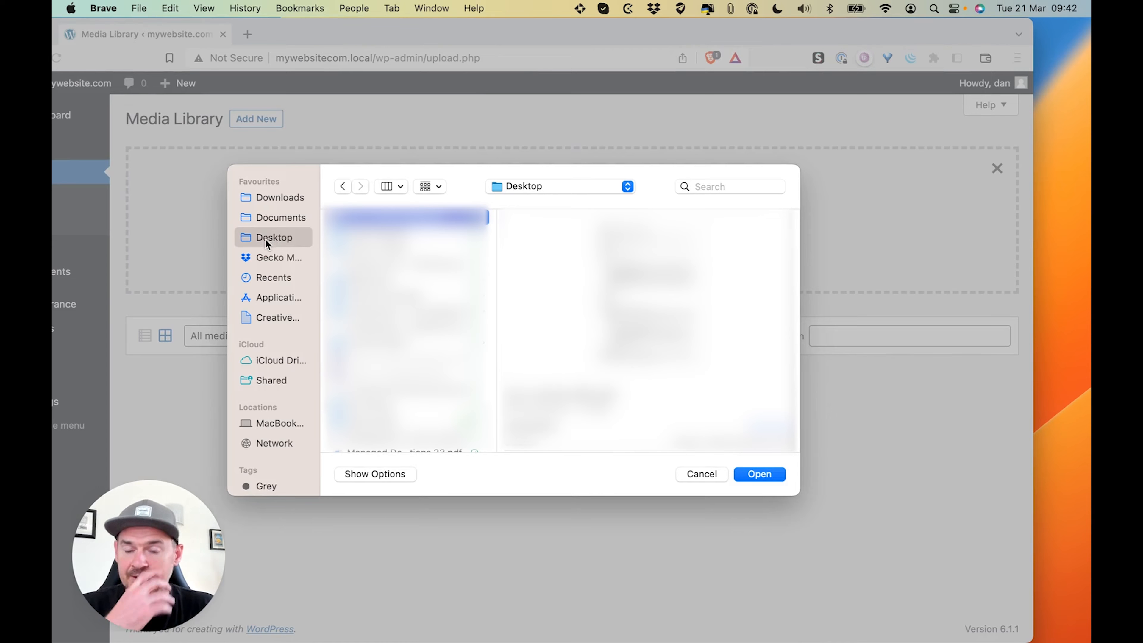
scroll(405, 329, "down", 5)
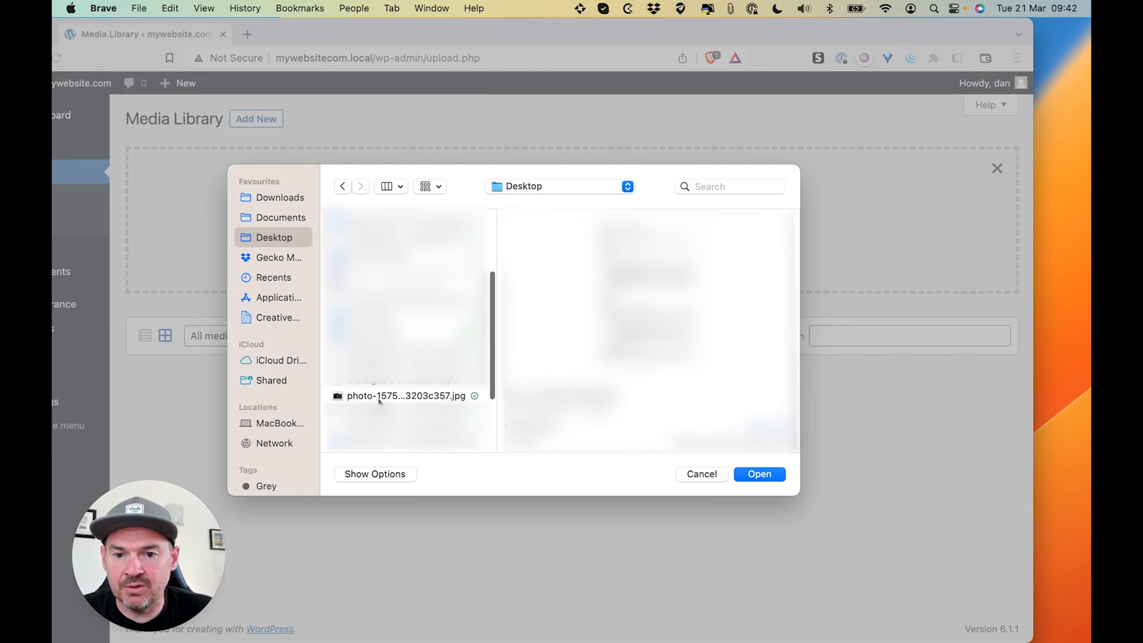
left_click(378, 396)
left_click(764, 475)
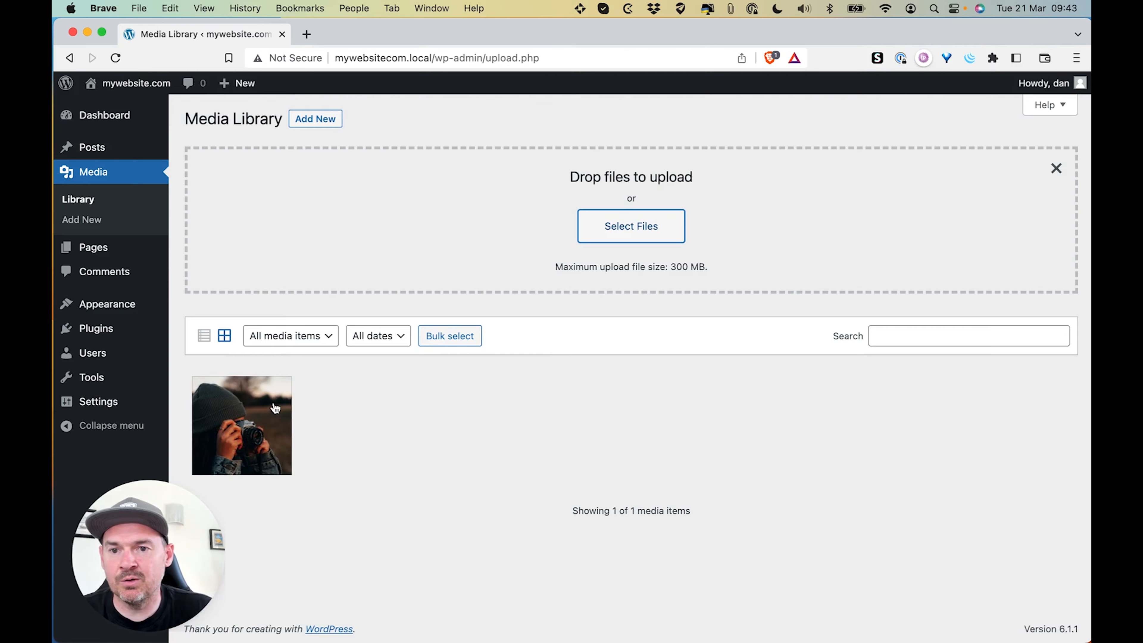
Examine the uploaded photo's attachment details, including its alternative text, caption and file URL, and close them
left_click(247, 434)
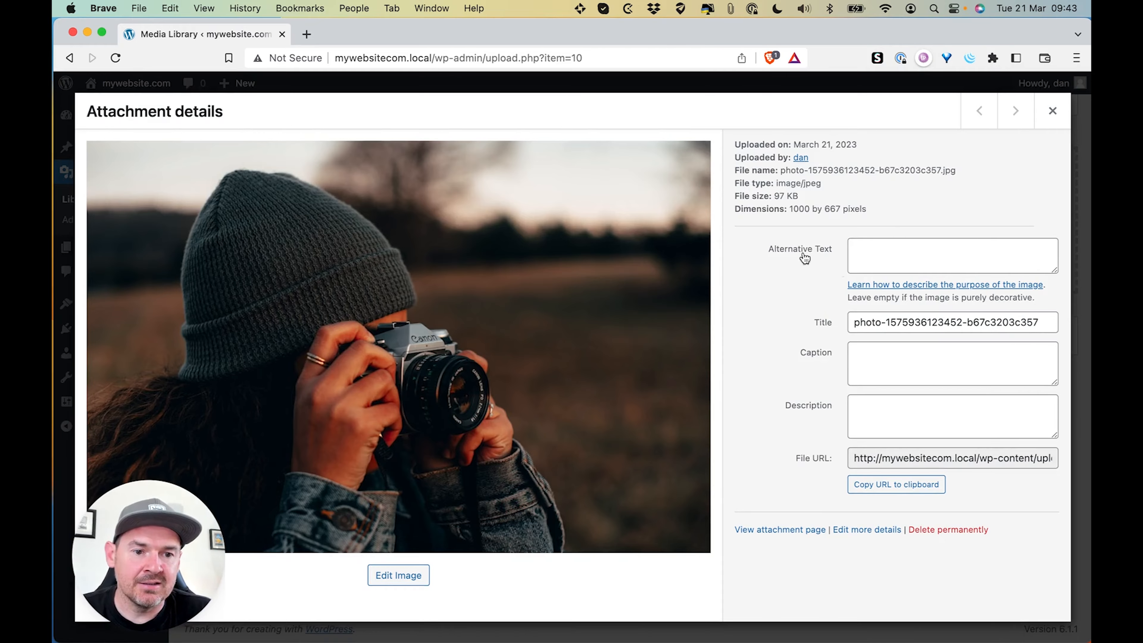
left_click(860, 264)
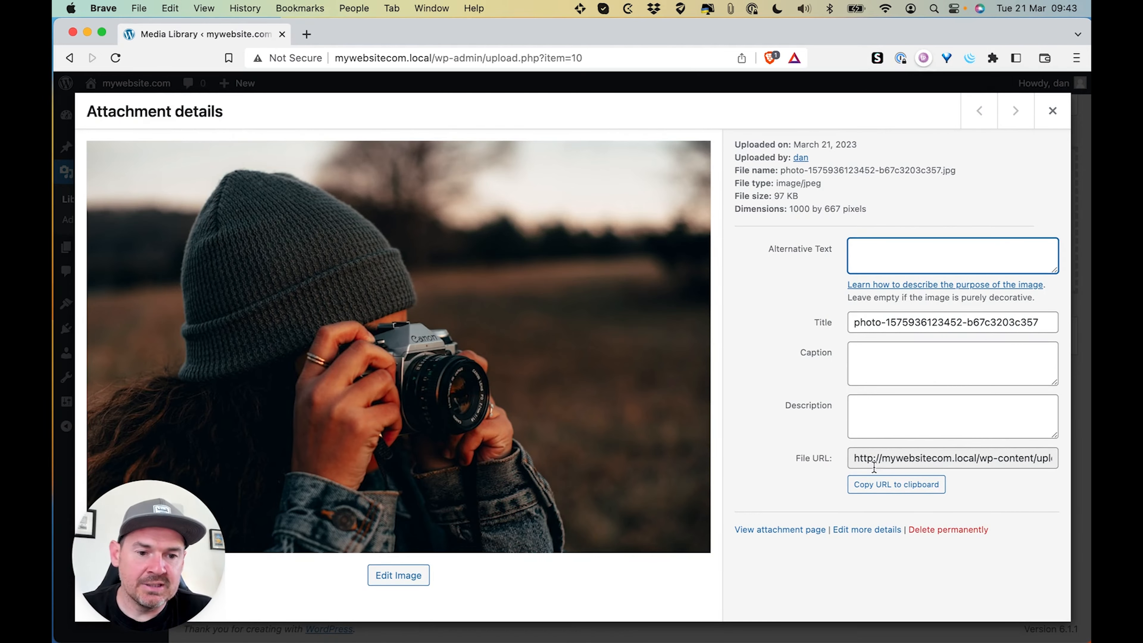
scroll(936, 458, "right", 3)
scroll(936, 458, "left", 3)
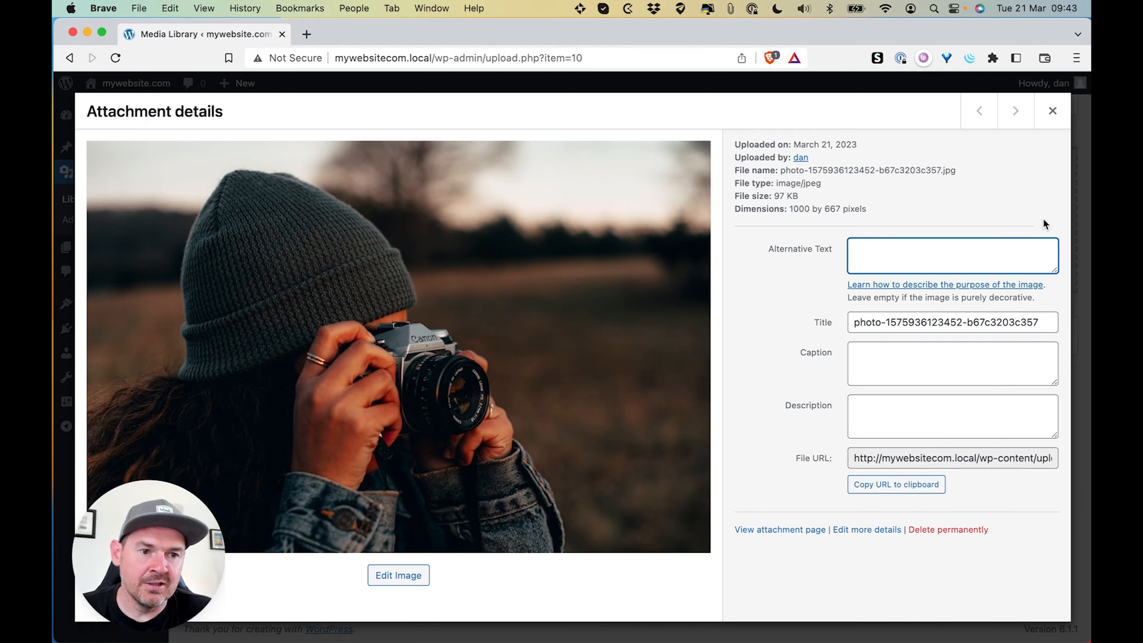
left_click(1062, 114)
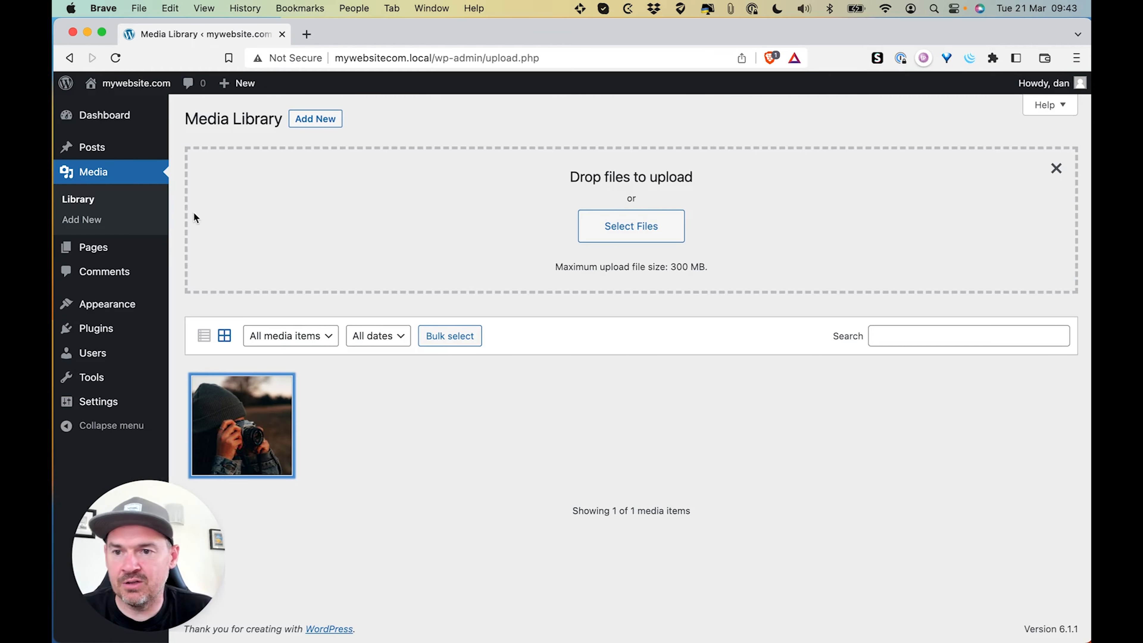
Open "This is my first blog post" for editing and add an Image block in place of the empty paragraph
left_click(92, 149)
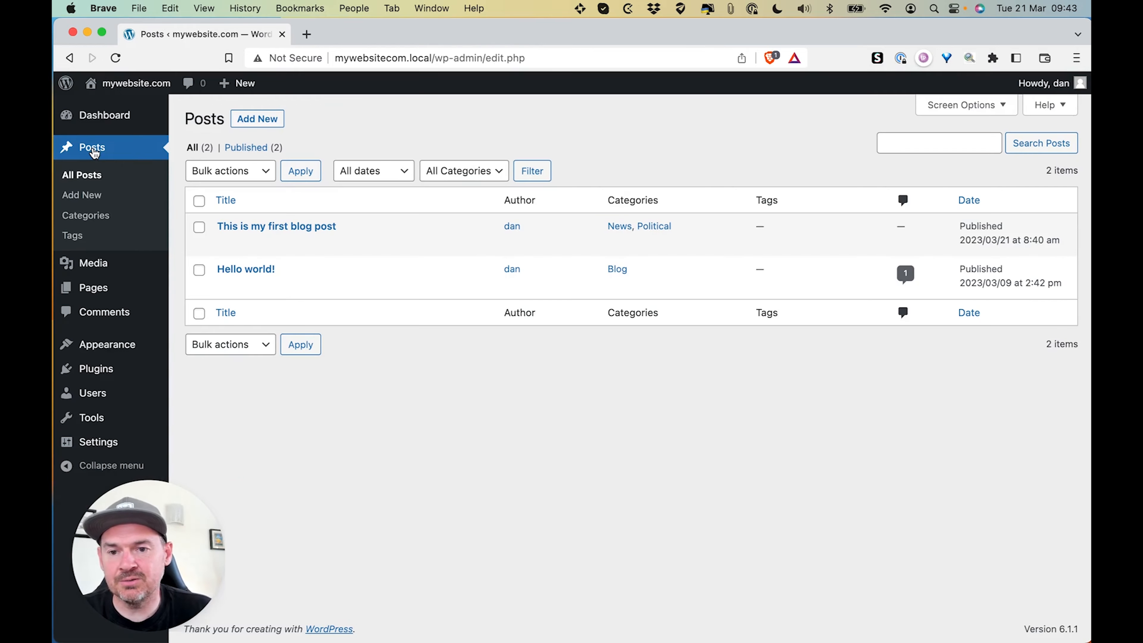
left_click(262, 227)
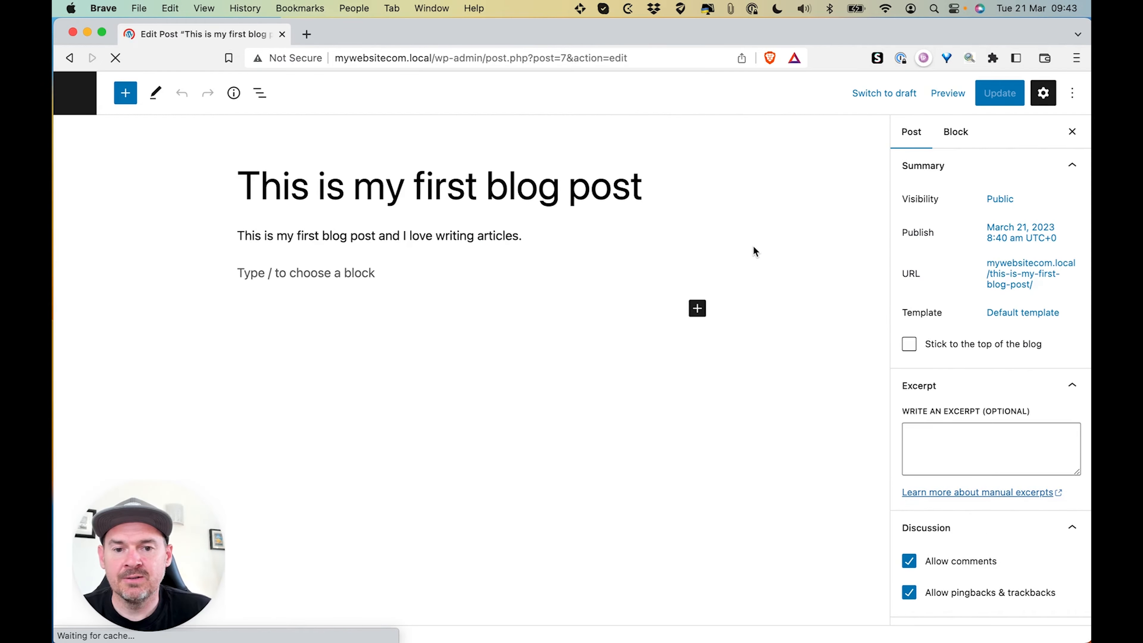
left_click(262, 273)
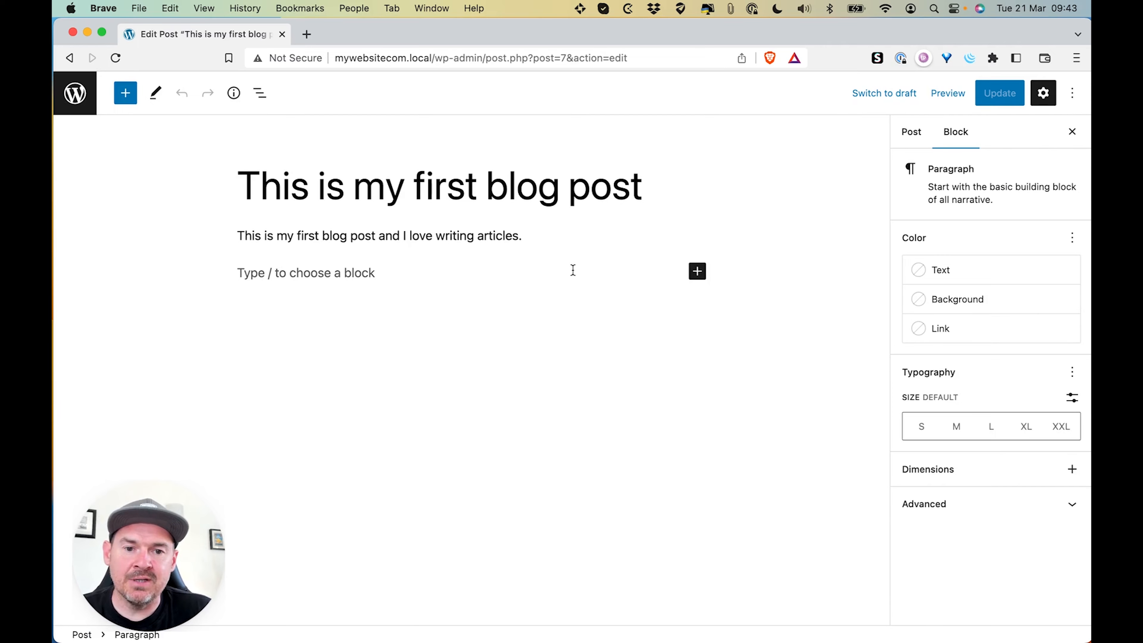
left_click(697, 271)
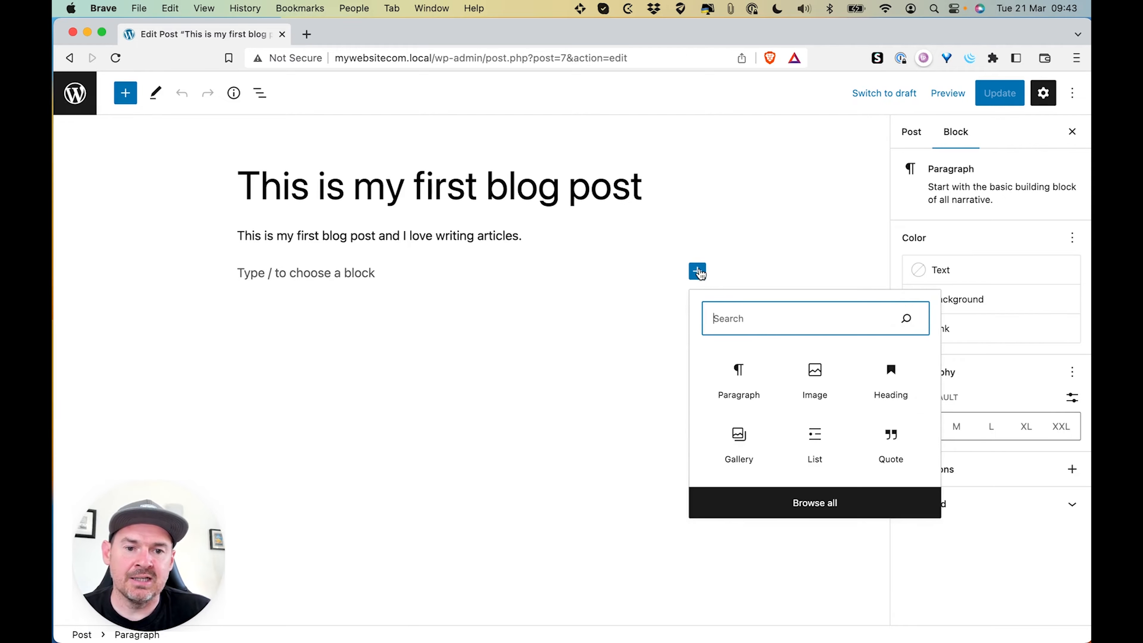
left_click(817, 372)
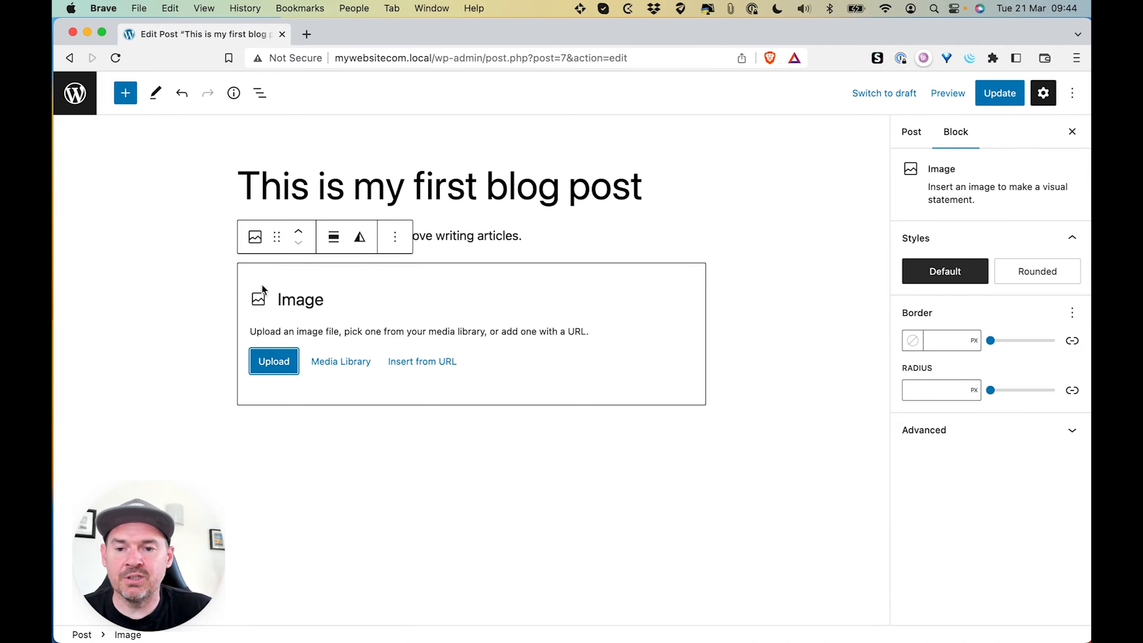
Fill the Image block with the camera photo from the media library and update the post
left_click(333, 363)
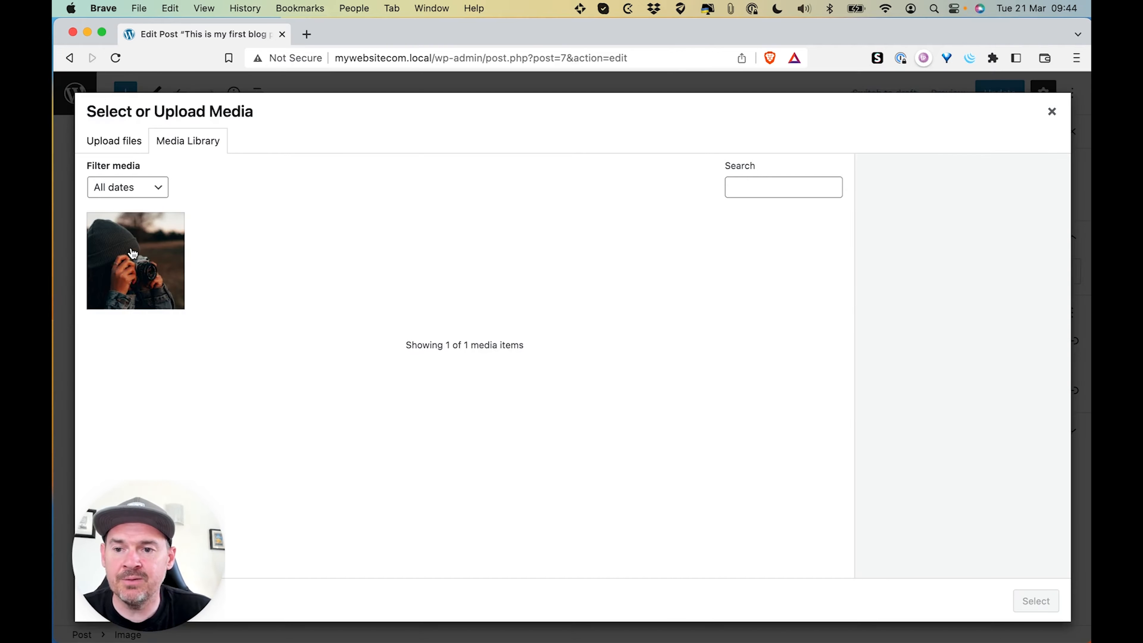
left_click(133, 253)
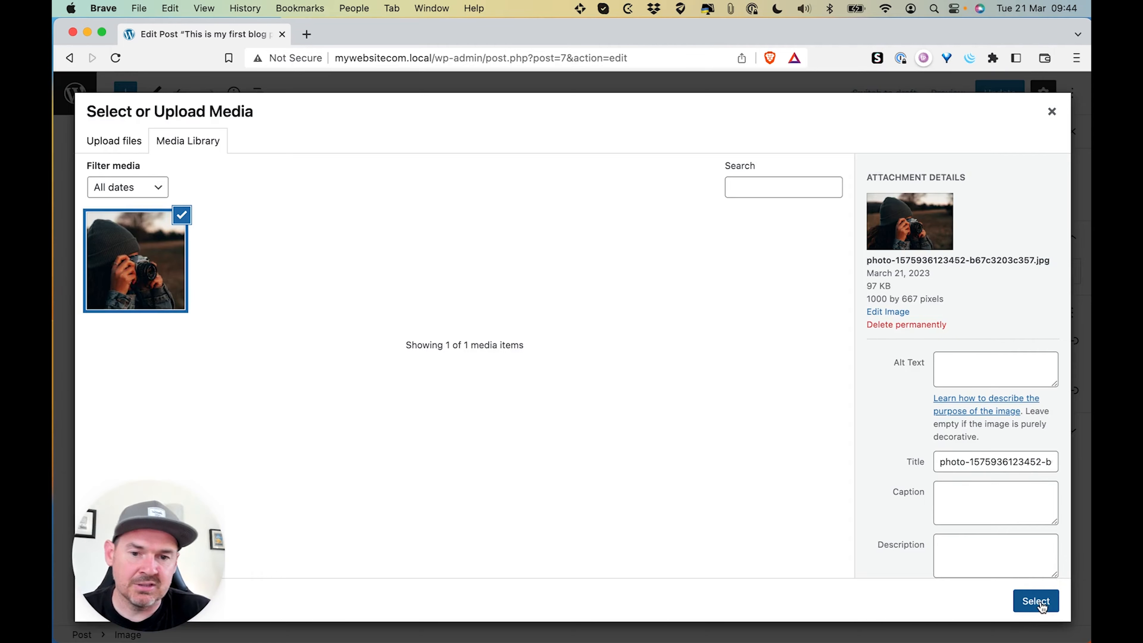
left_click(1041, 602)
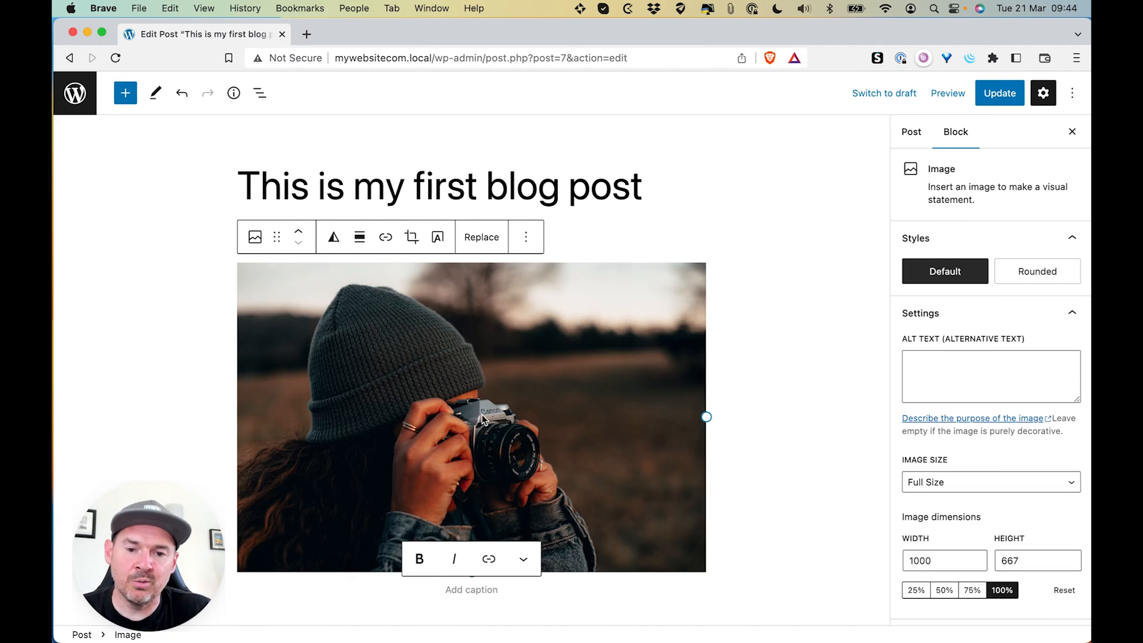
left_click(1012, 93)
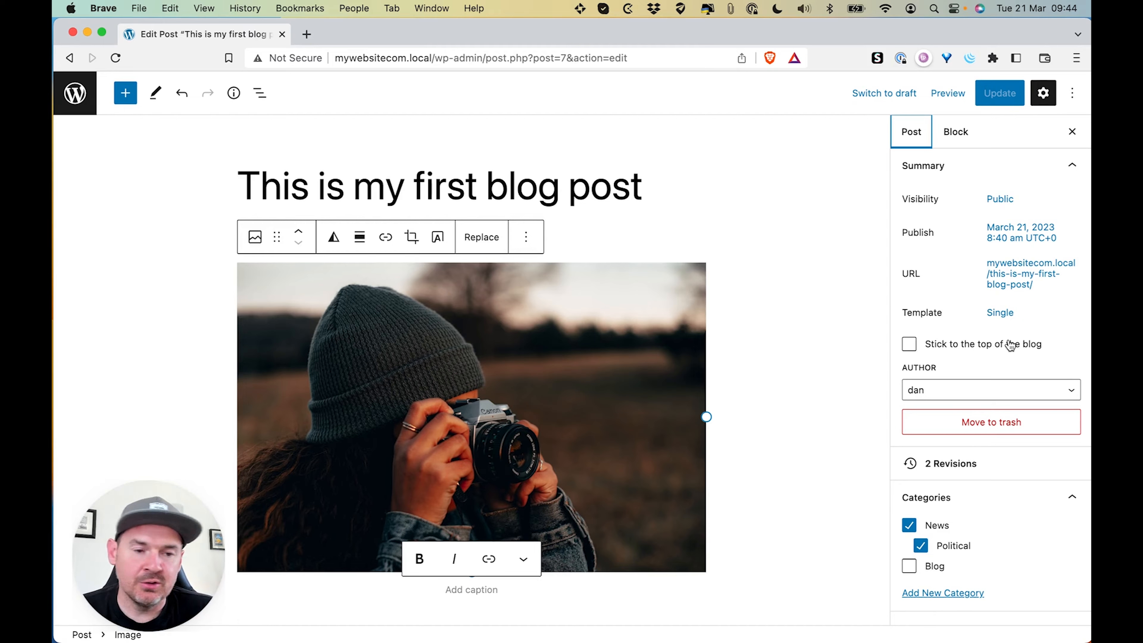
Set the camera image's alternative text to "Girl taking an image"
left_click(958, 137)
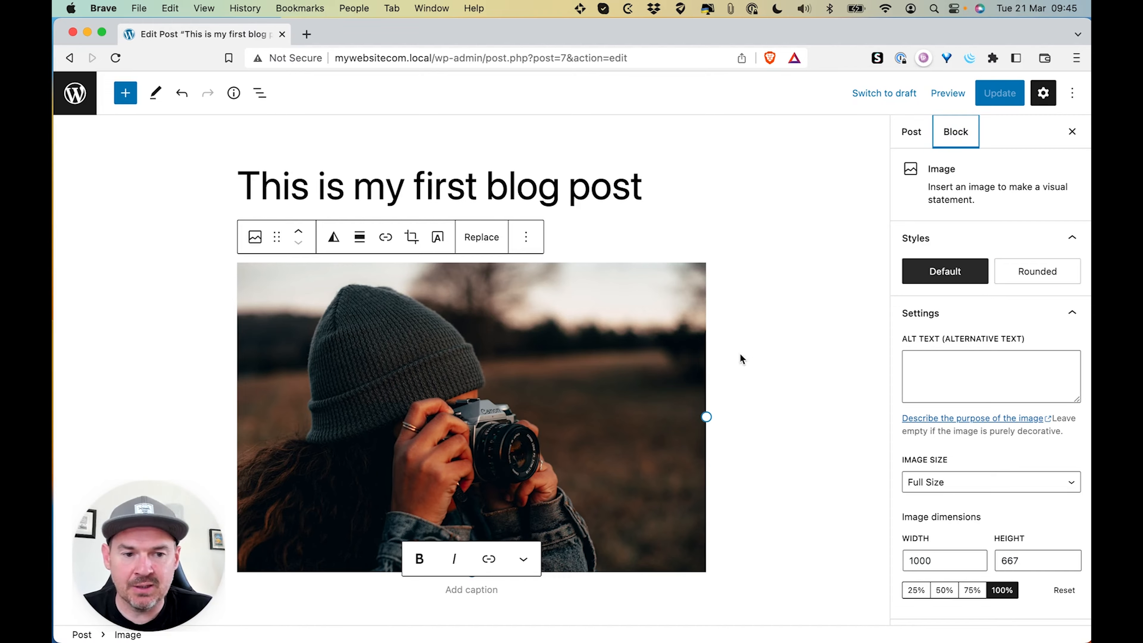
left_click(966, 373)
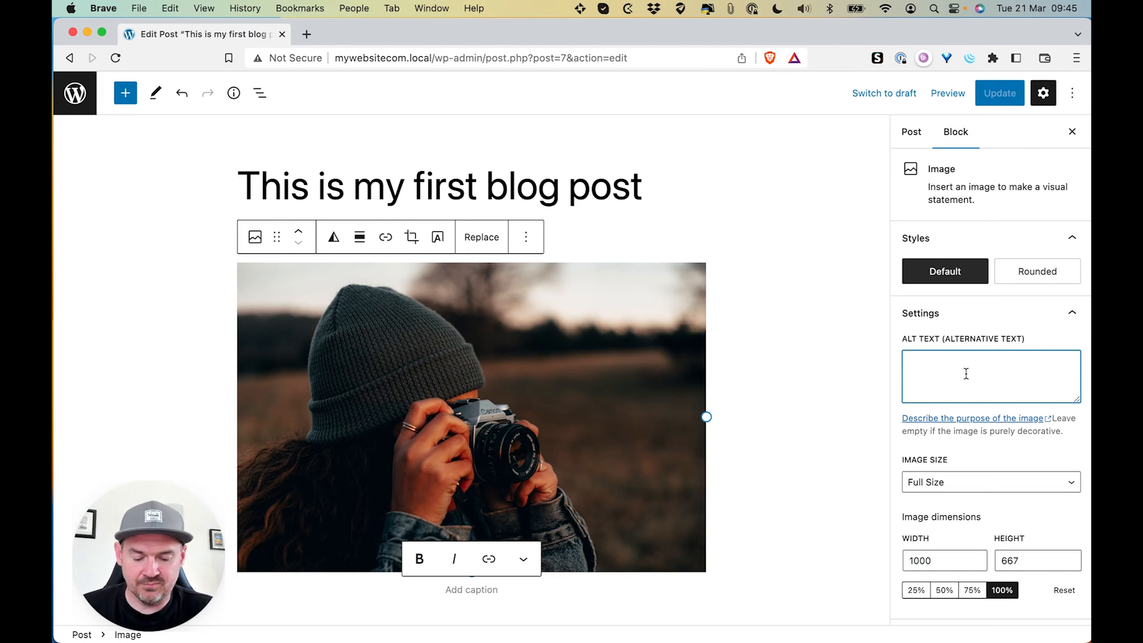
type("Girl taking an image")
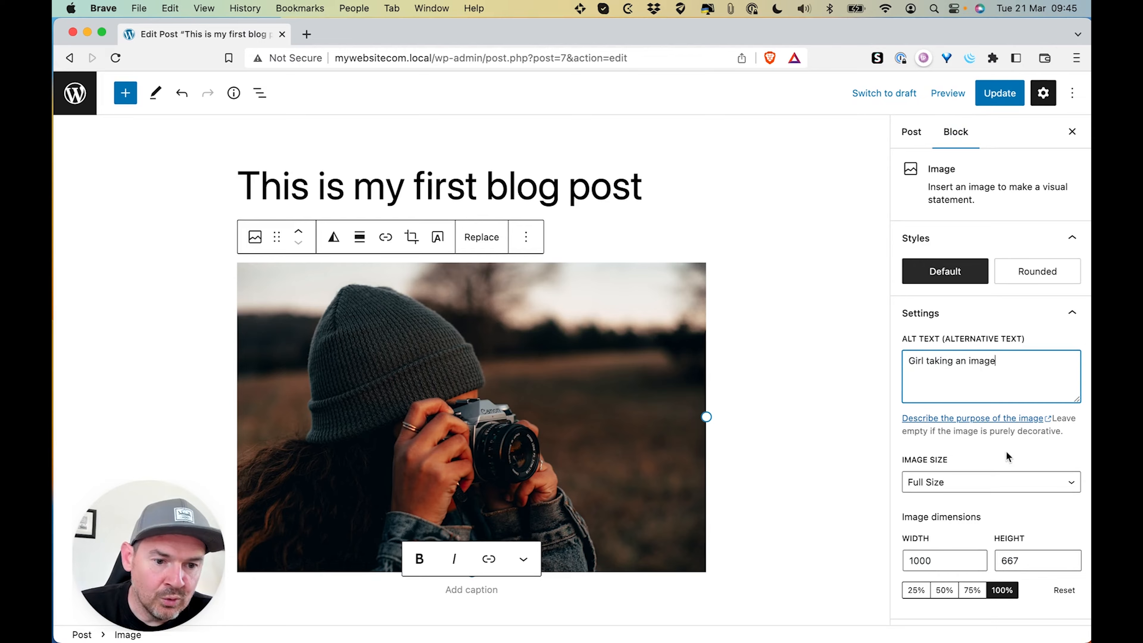
Scale the image to 75% of its full size and set its border width to 0 px
scroll(1006, 451, "down", 4)
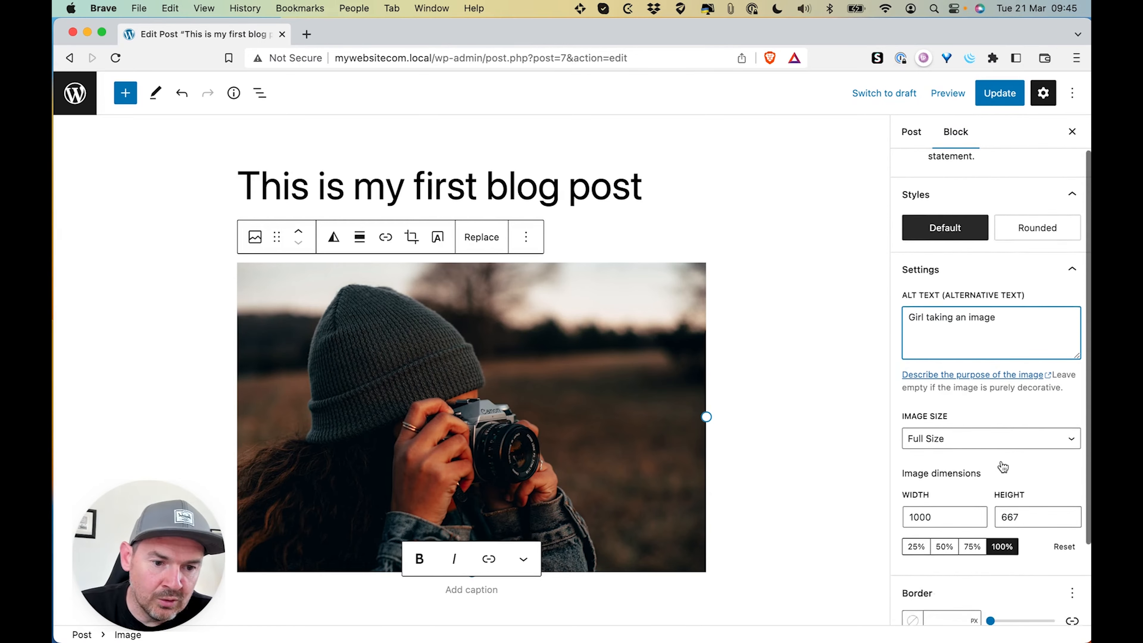
left_click(940, 512)
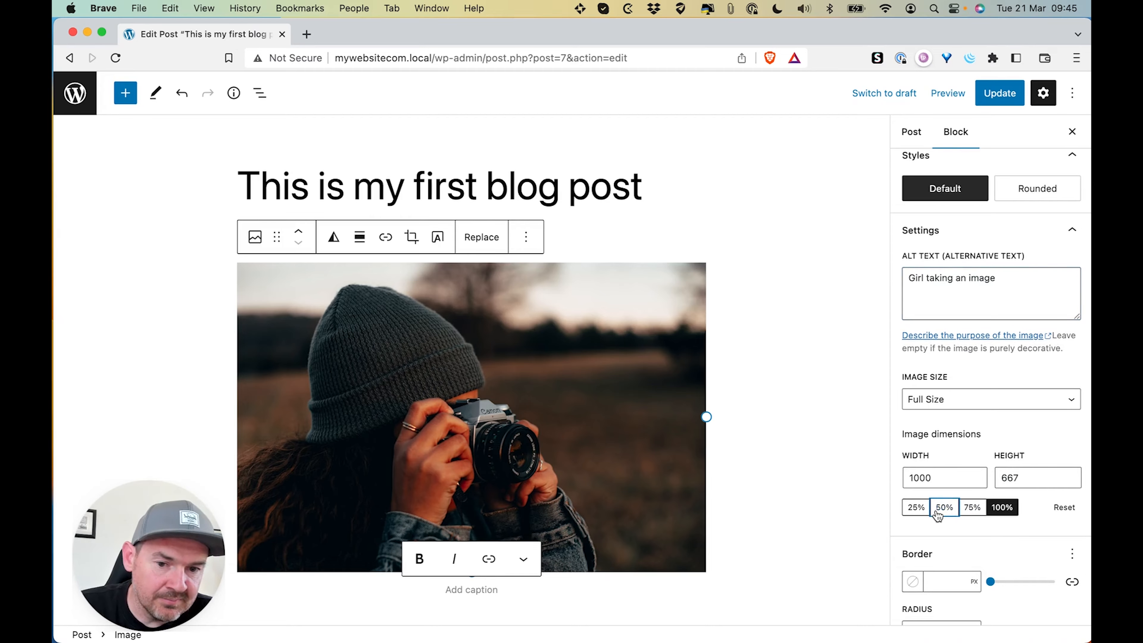
left_click(973, 508)
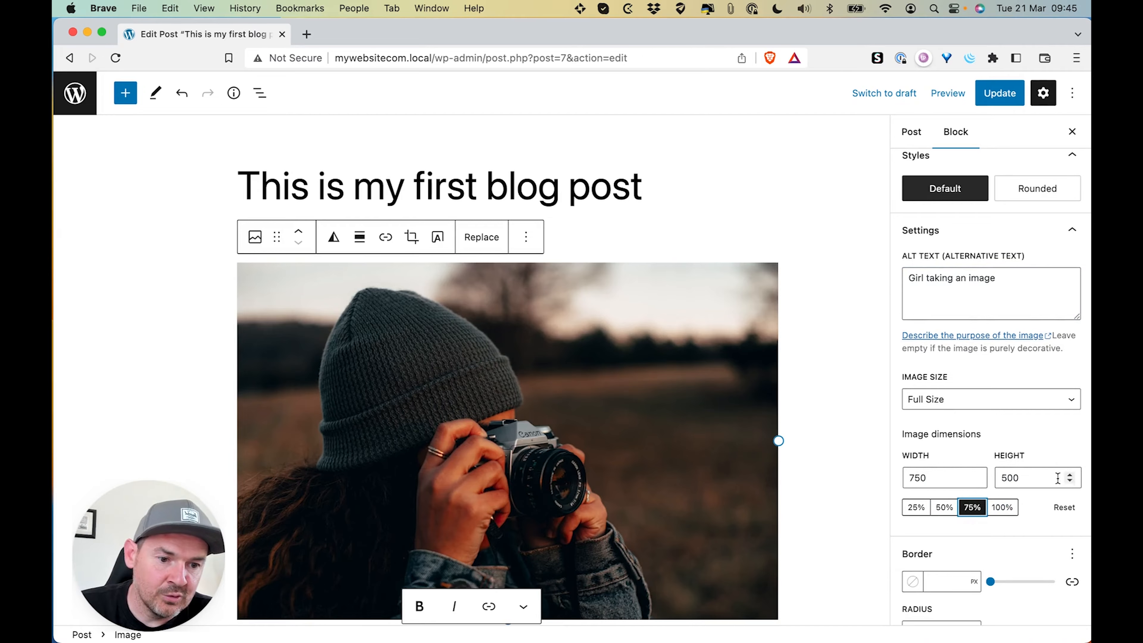
scroll(1058, 477, "down", 3)
mouse_move(991, 518)
left_mouse_down()
mouse_move(1017, 520)
mouse_move(983, 524)
left_mouse_up()
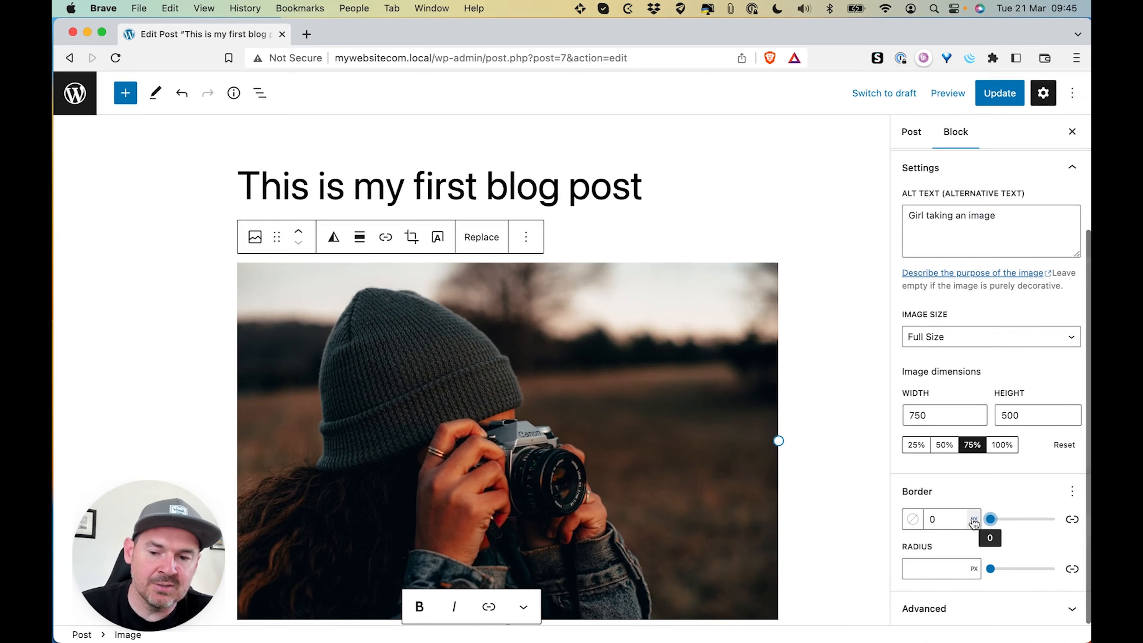
Update the blog post and preview it in a new tab, checking the text and image down the page
left_click(906, 135)
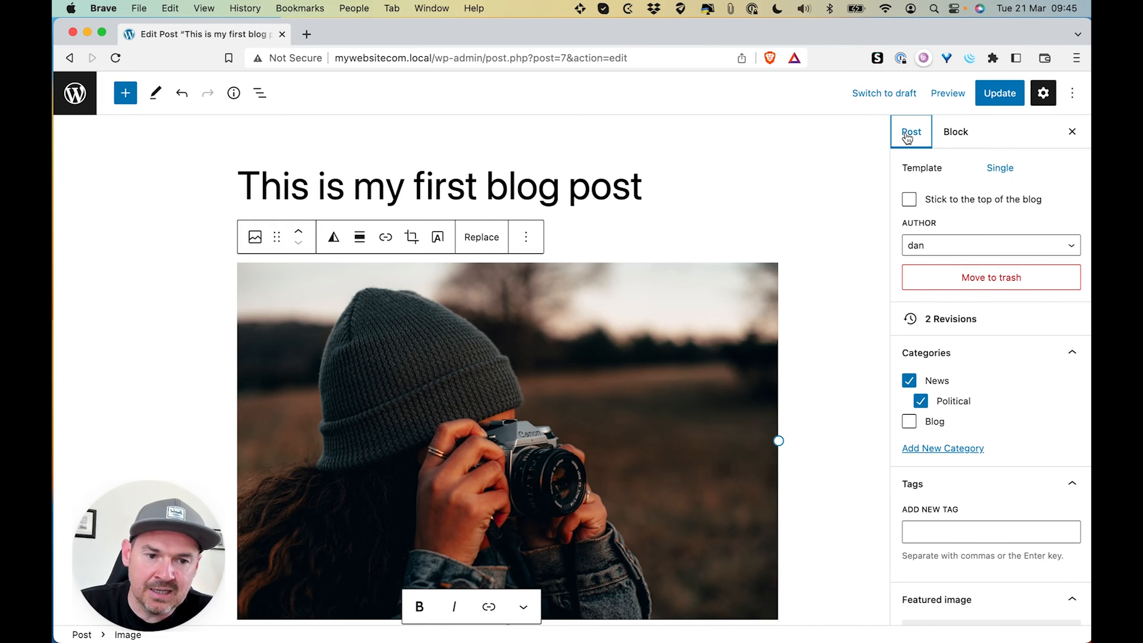
left_click(1002, 93)
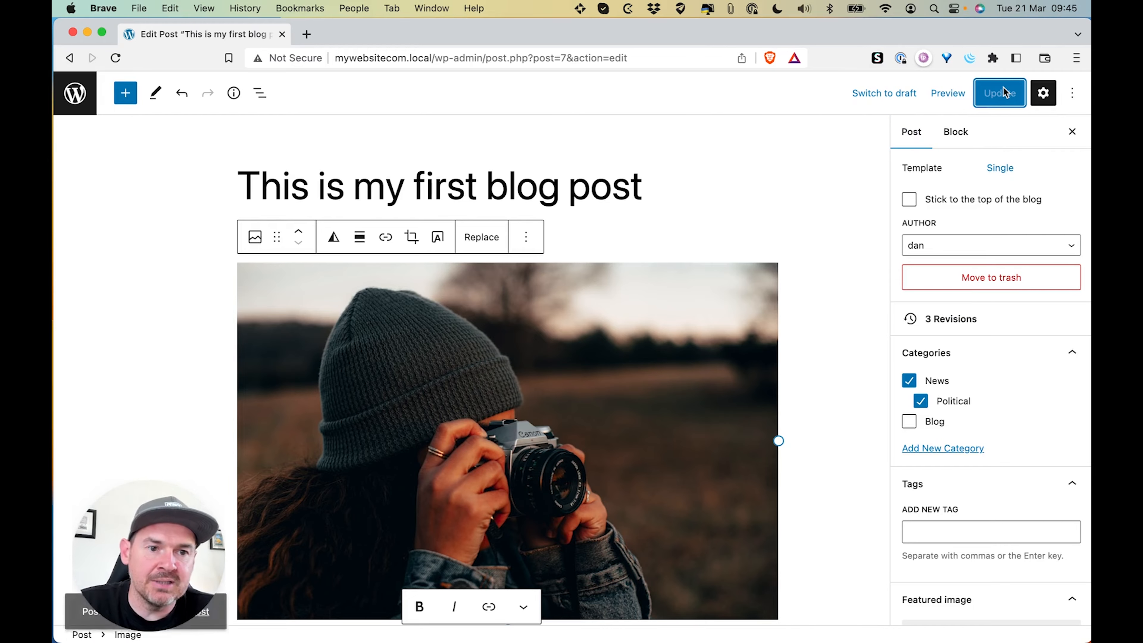
left_click(950, 93)
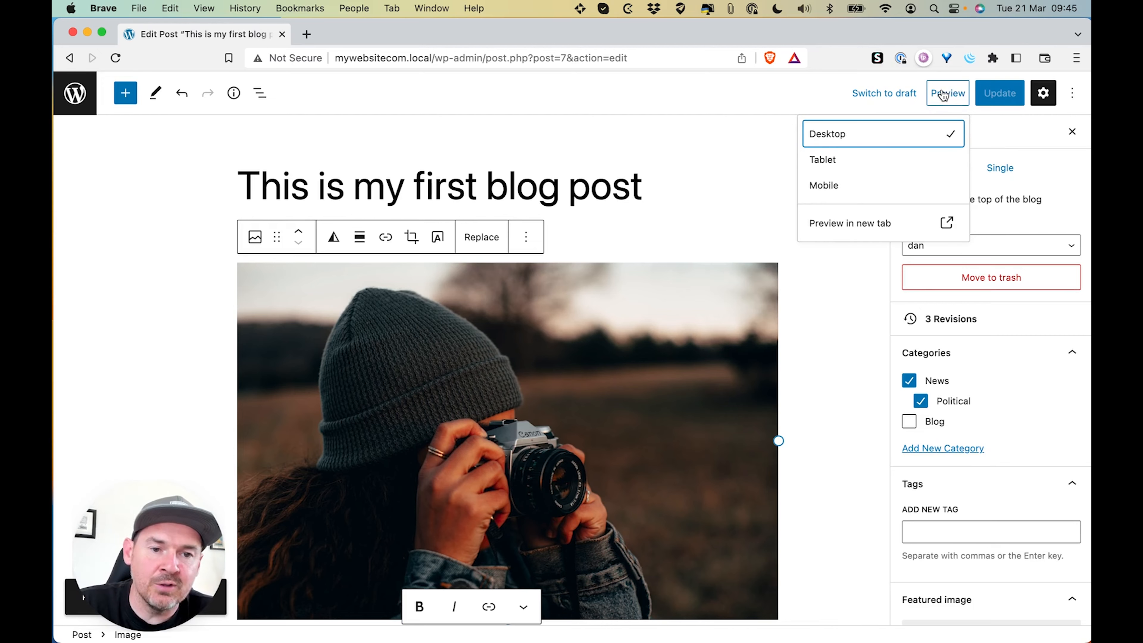
left_click(883, 224)
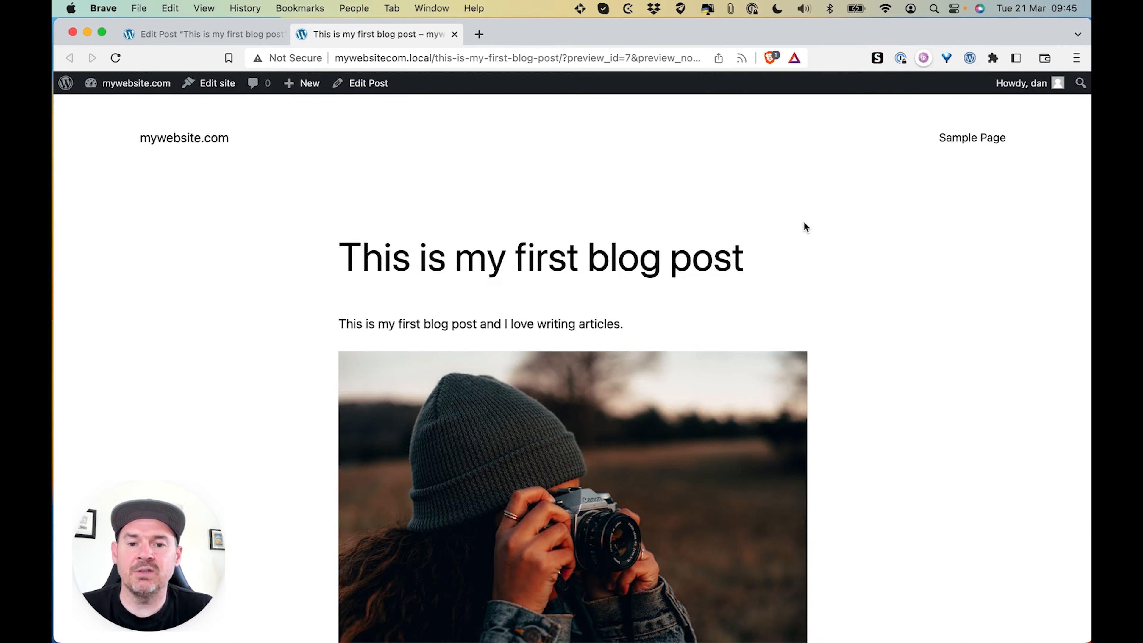
scroll(804, 223, "down", 5)
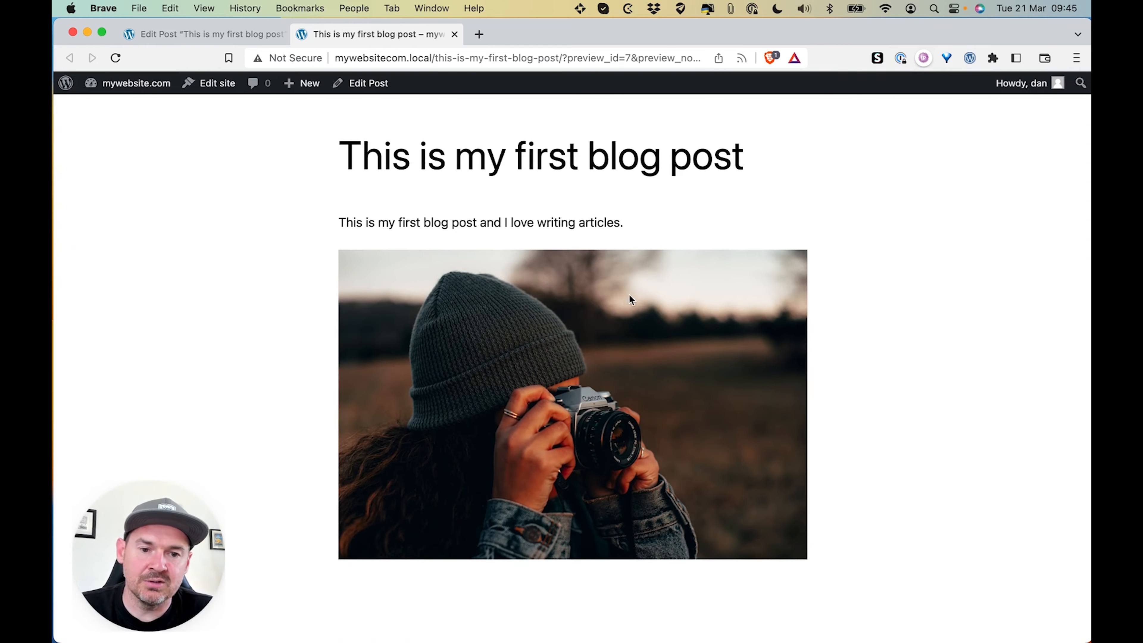
scroll(591, 550, "down", 3)
scroll(591, 550, "up", 5)
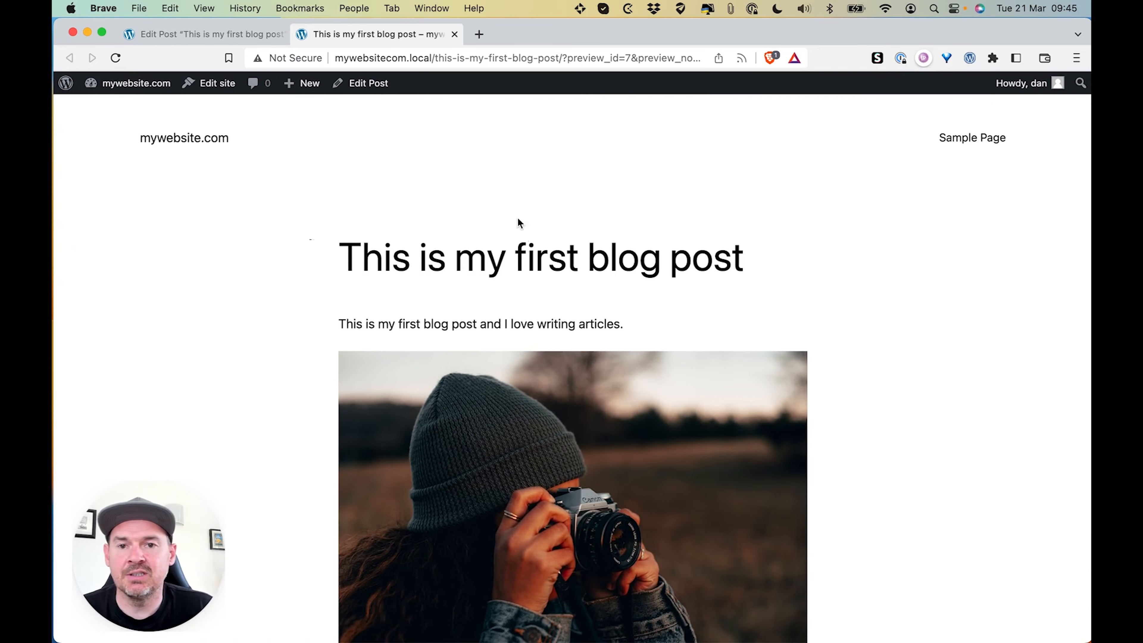
Leave the post editor, add a new page titled "Home" and publish it
left_click(201, 35)
left_click(63, 86)
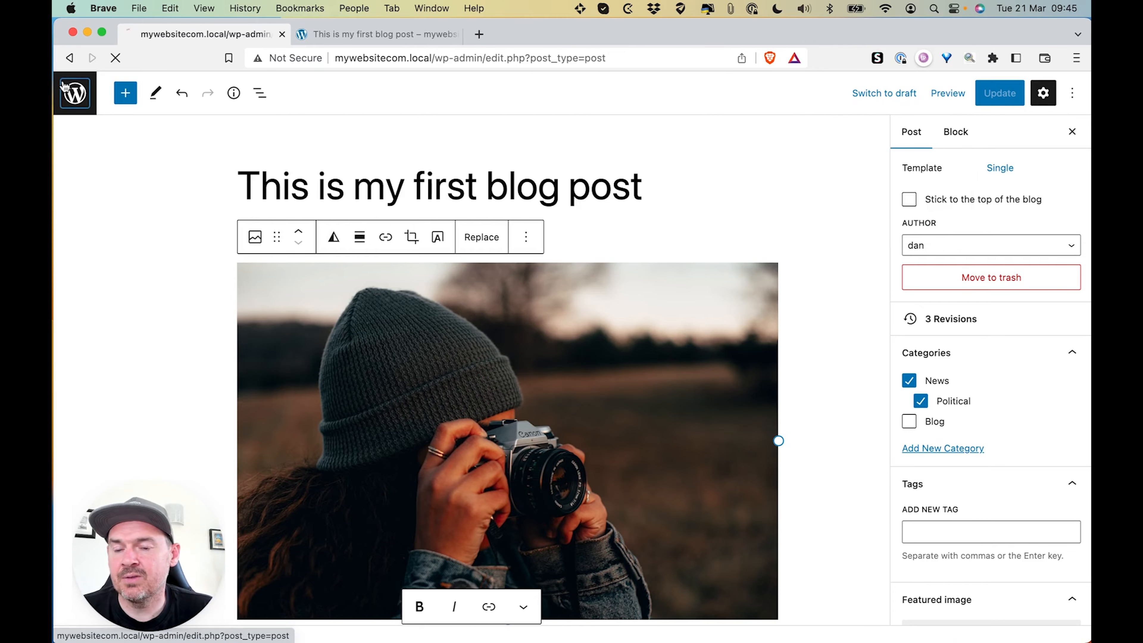
mouse_move(94, 264)
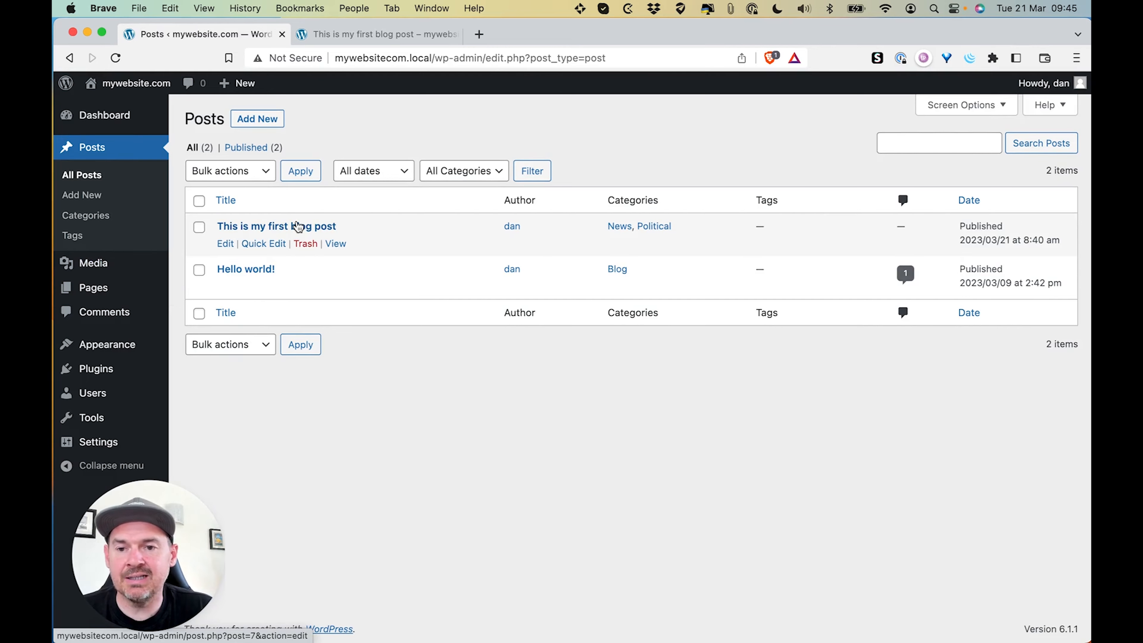
left_click(92, 288)
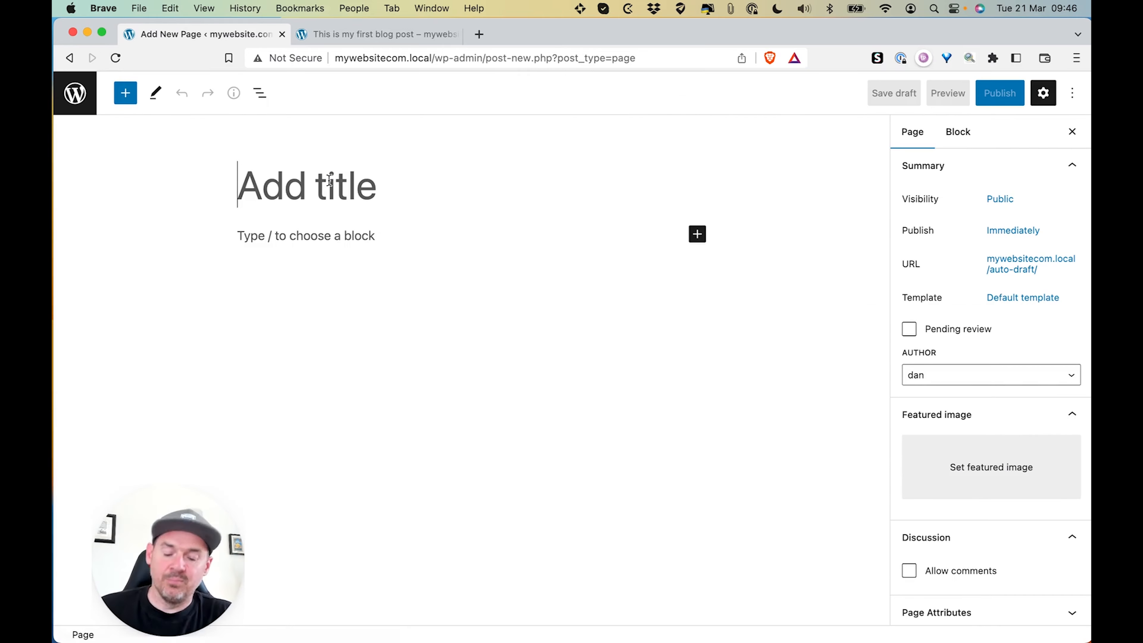
type("Home")
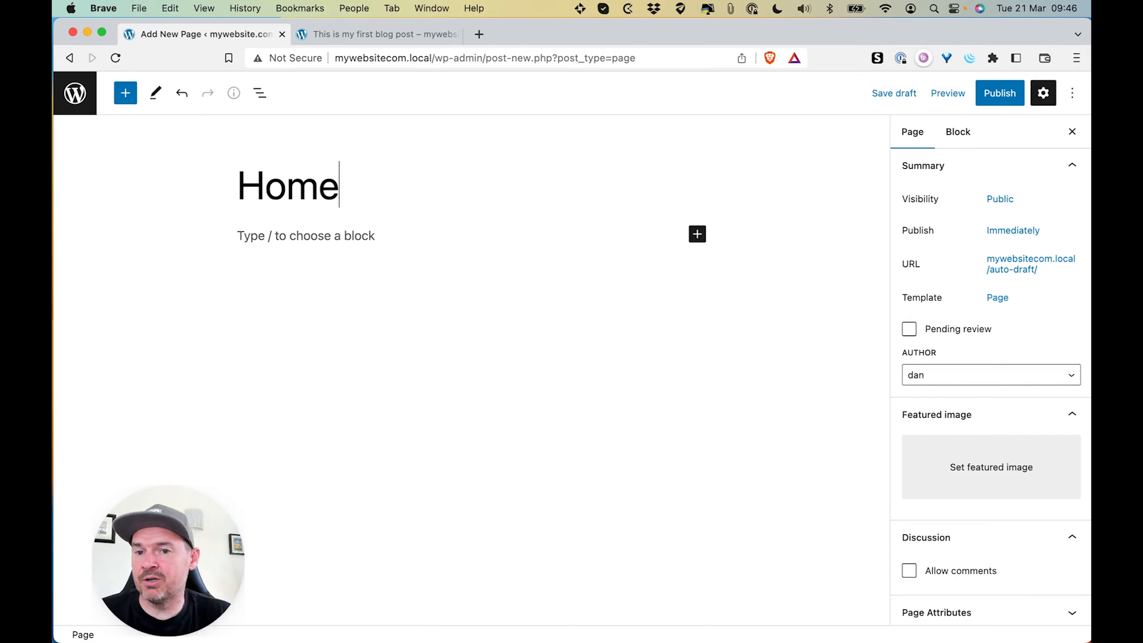
left_click(1000, 93)
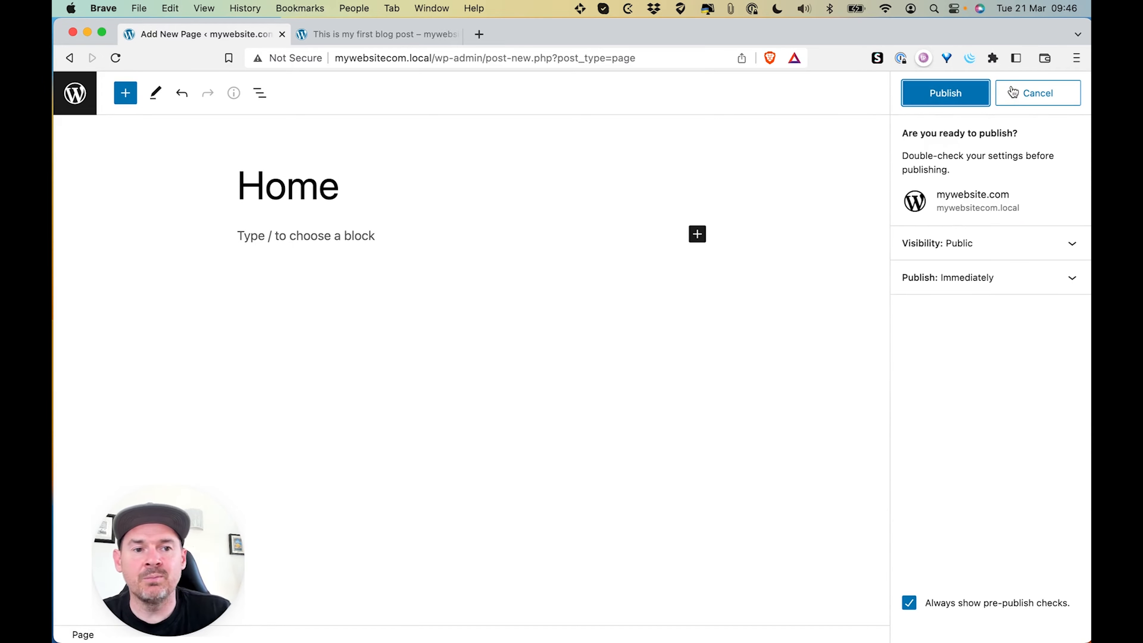
left_click(944, 93)
View the published Home page on the site and reopen it for editing
left_click(927, 255)
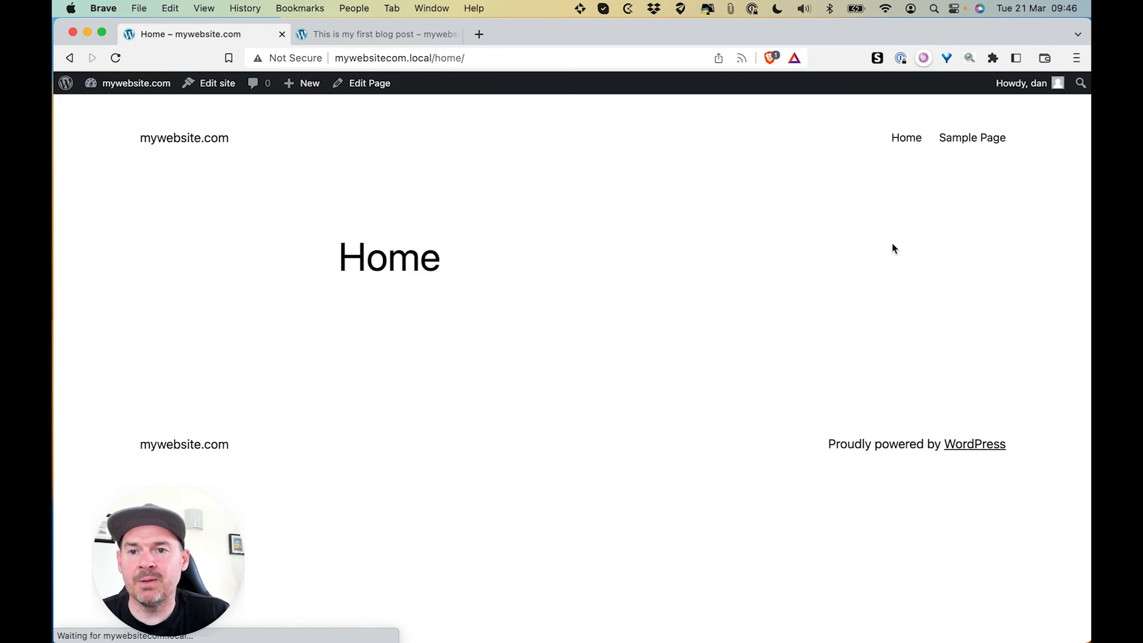
double_click(377, 258)
left_click(447, 277)
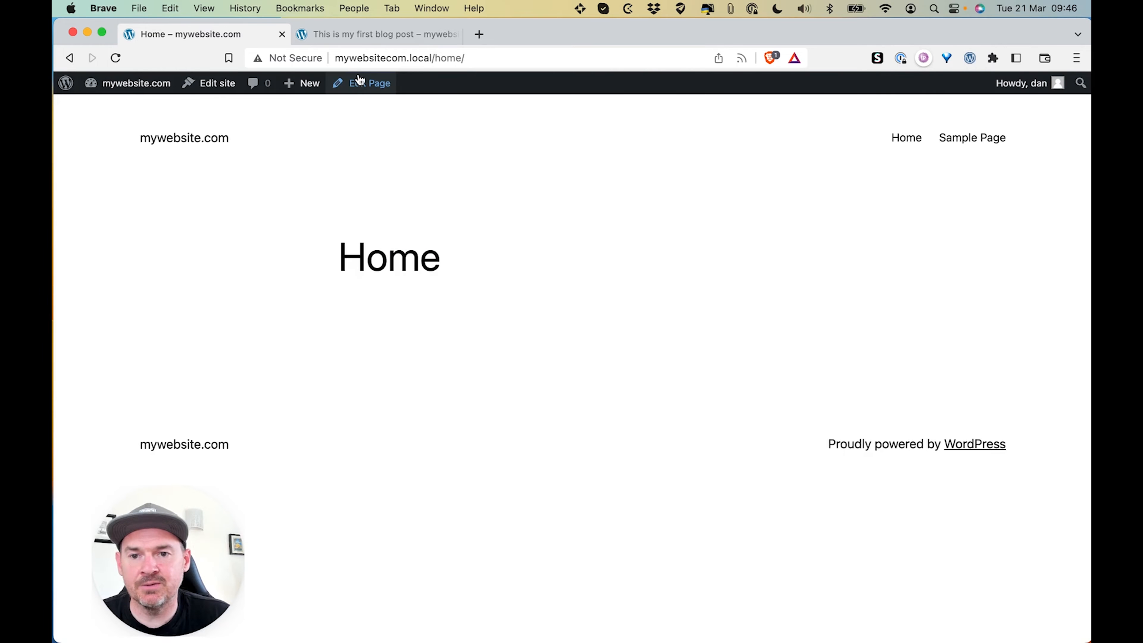
left_click(369, 84)
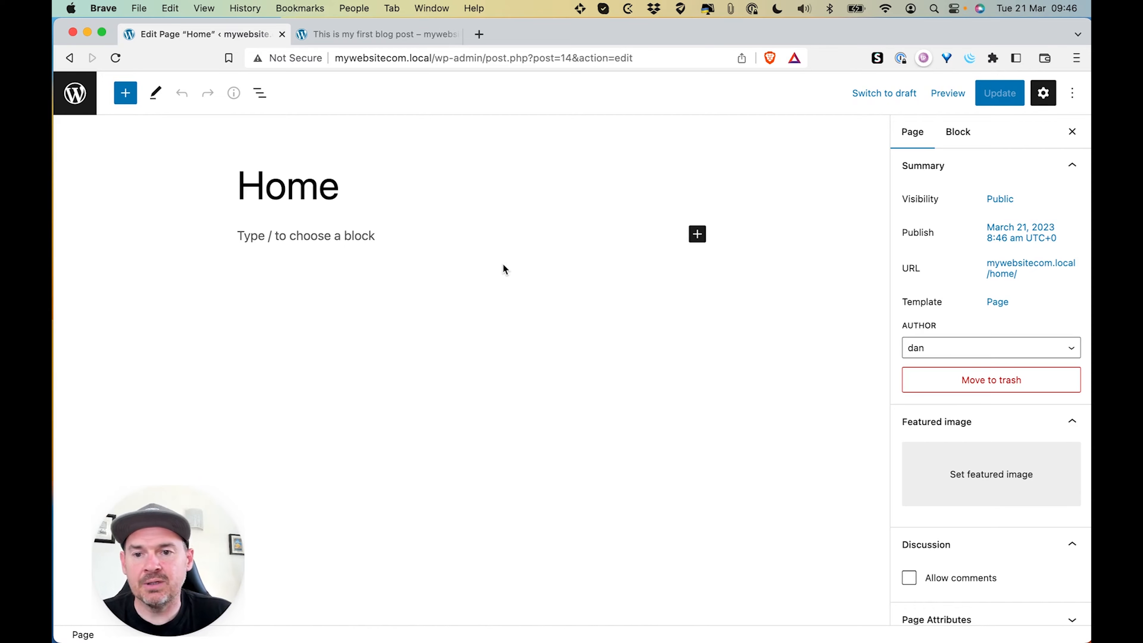
Return to the pages list, add a new page titled "About" and publish it
left_click(75, 92)
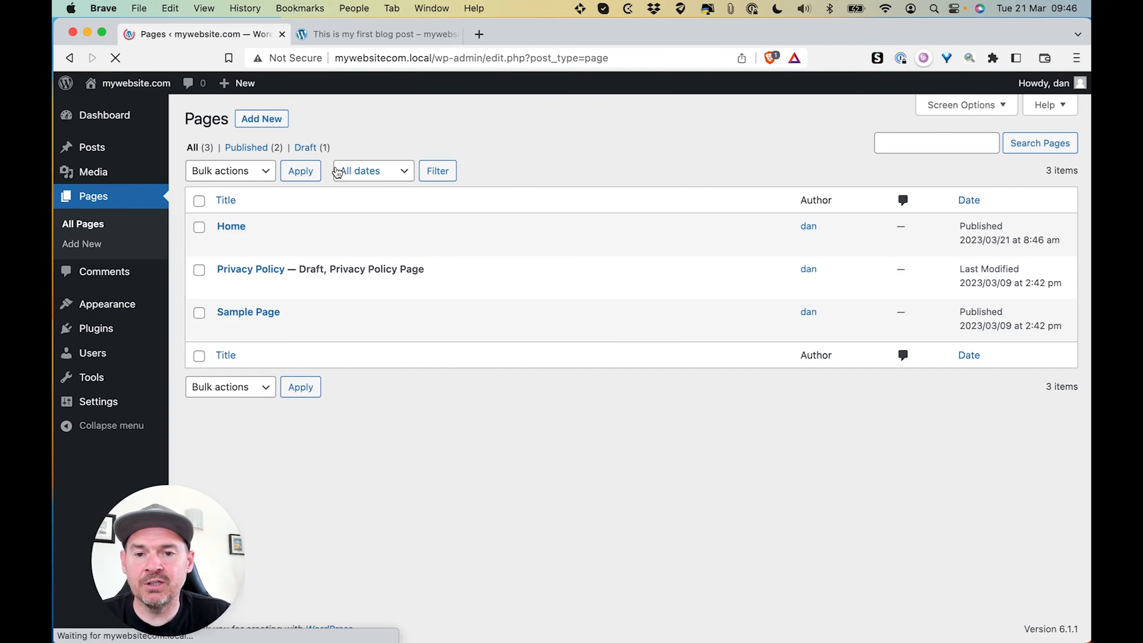
left_click(286, 120)
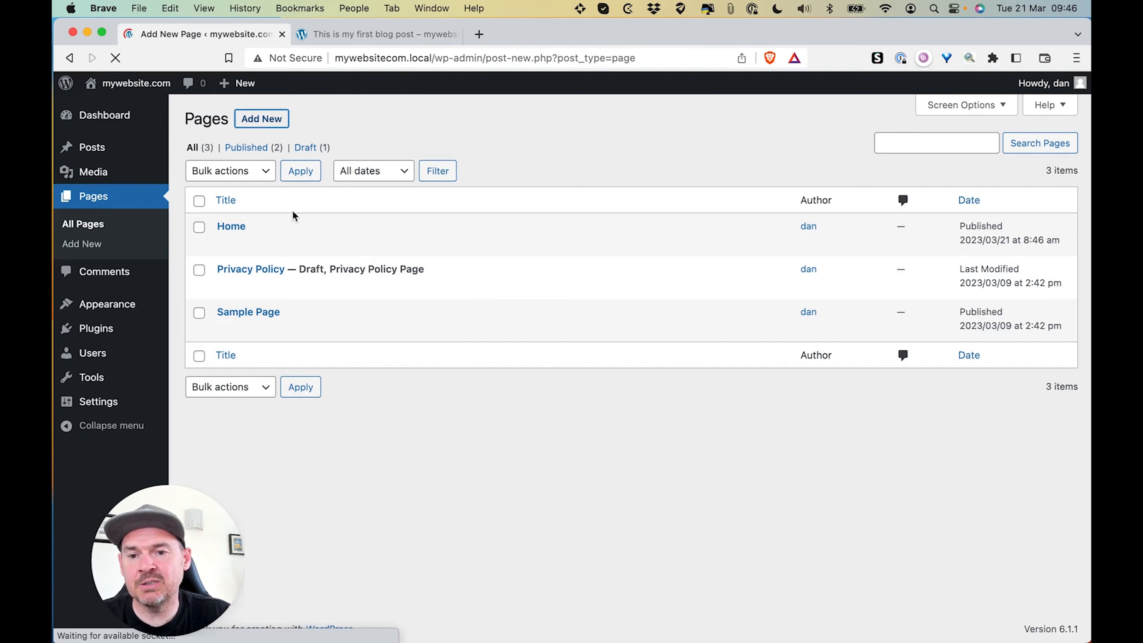
type("Ab")
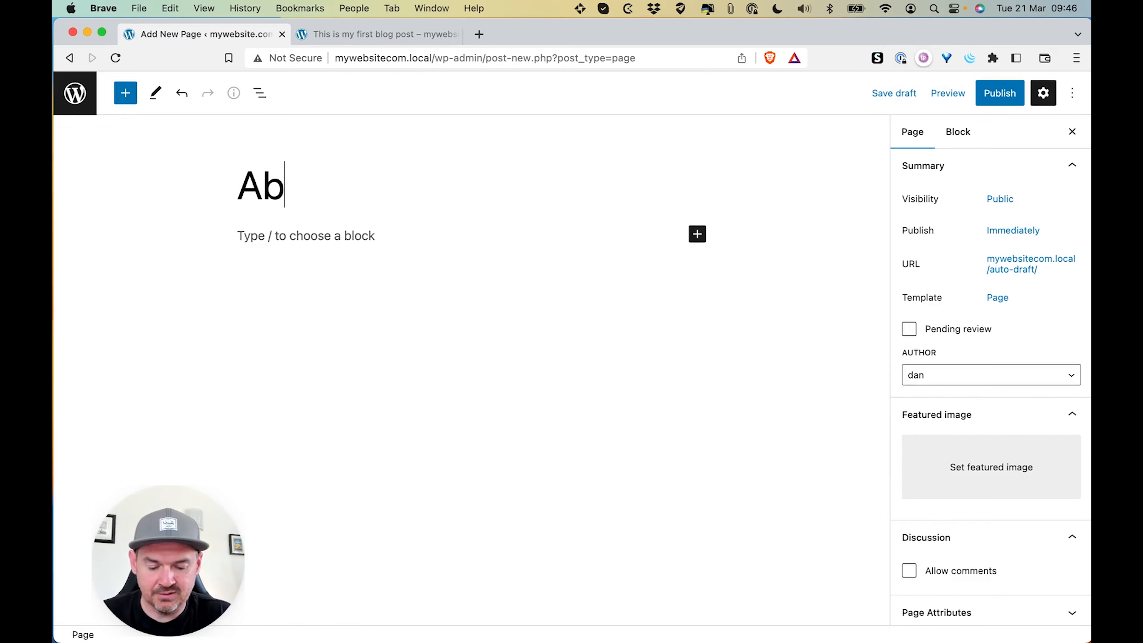
type("out")
left_click(1010, 95)
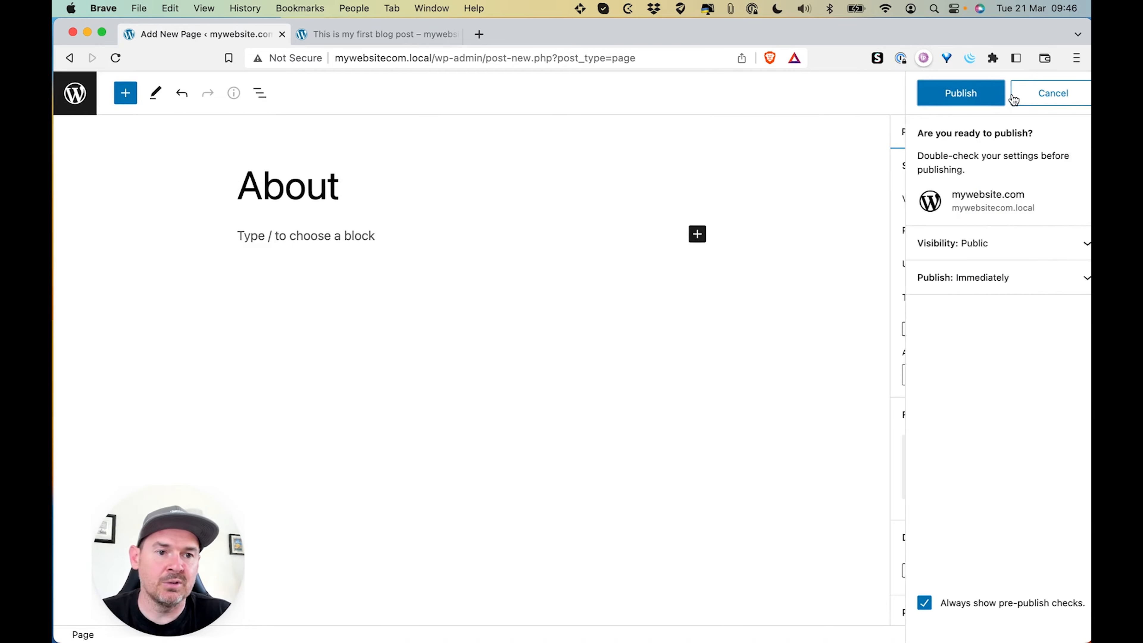
left_click(965, 96)
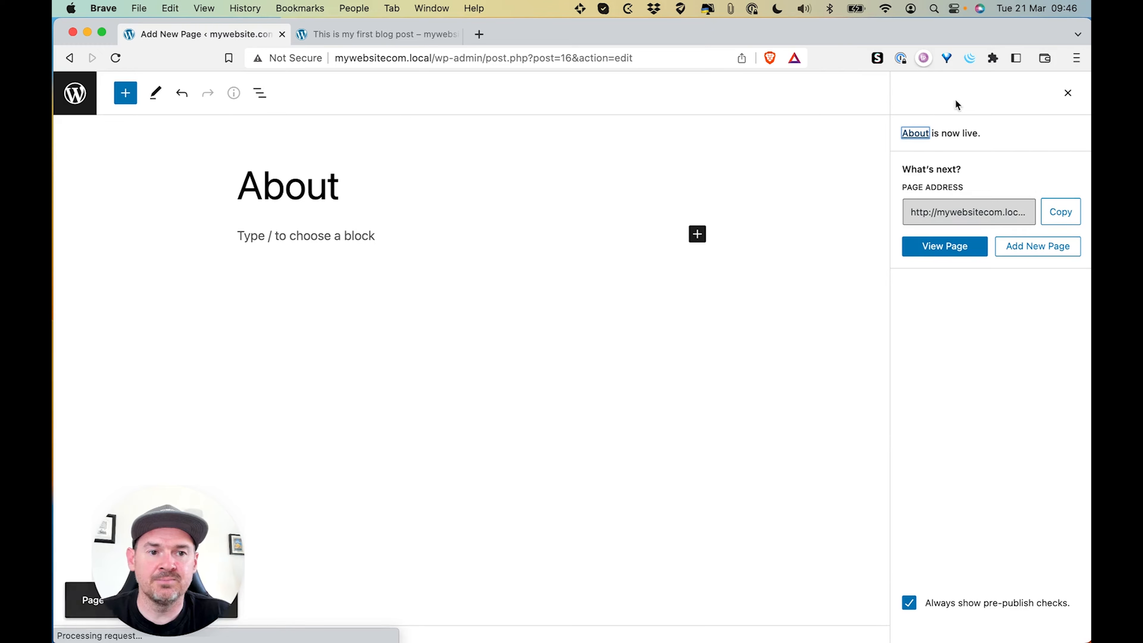
Return to the pages list, add a new page titled "Contact Page" and publish it
left_click(74, 94)
left_click(260, 119)
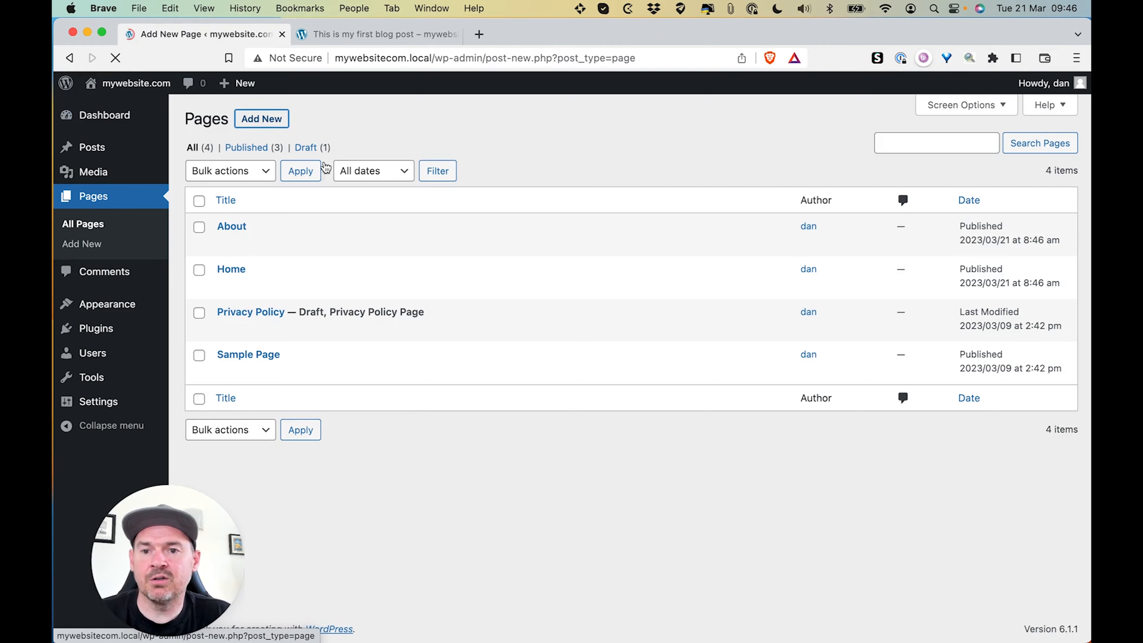
type("Cont")
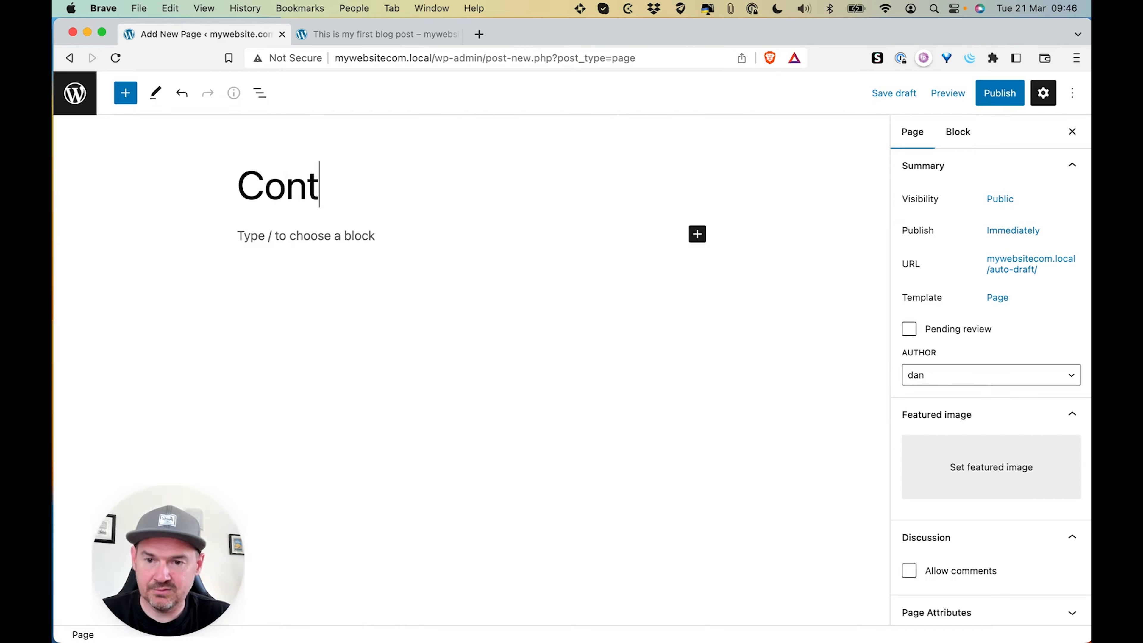
type("act Page")
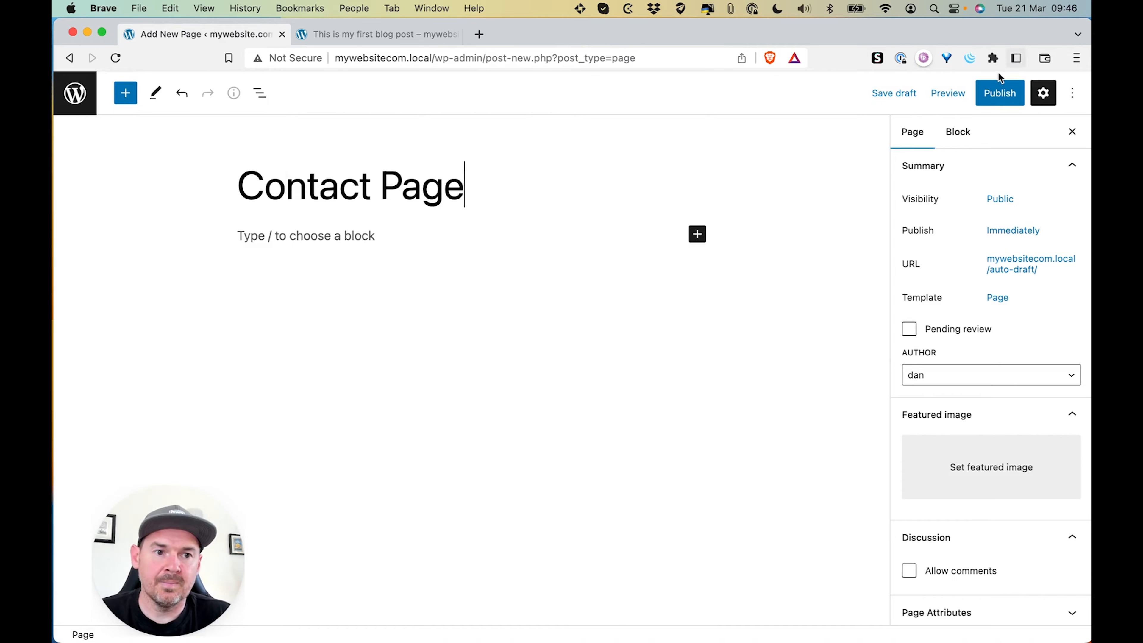
left_click(999, 93)
left_click(968, 96)
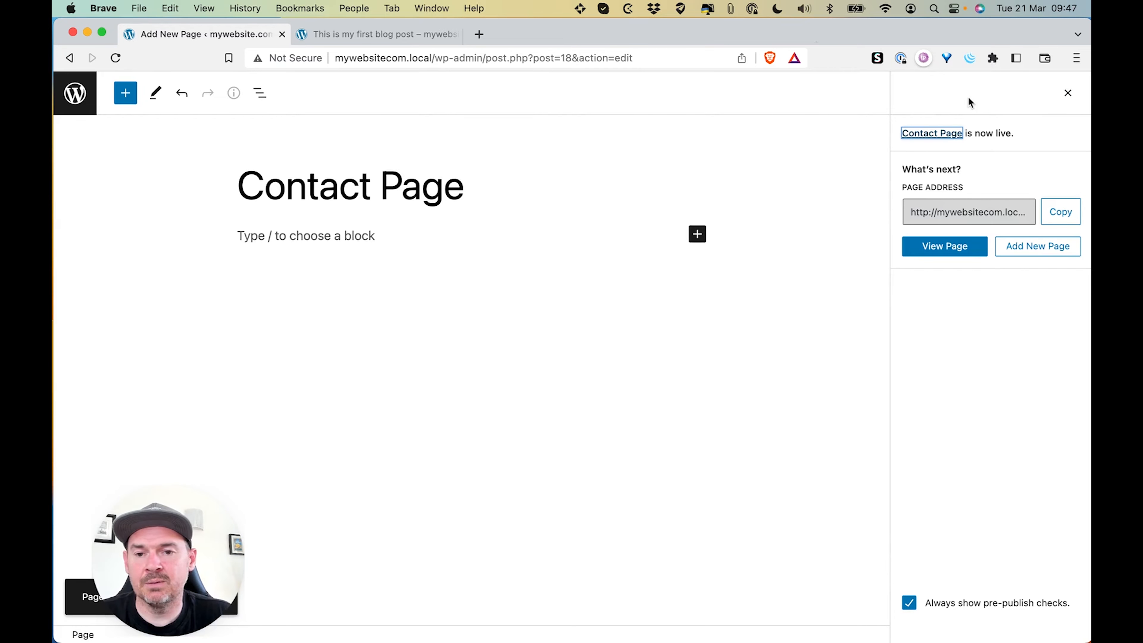
Open the Home page from the pages list and add the paragraph "This is my home page."
left_click(73, 98)
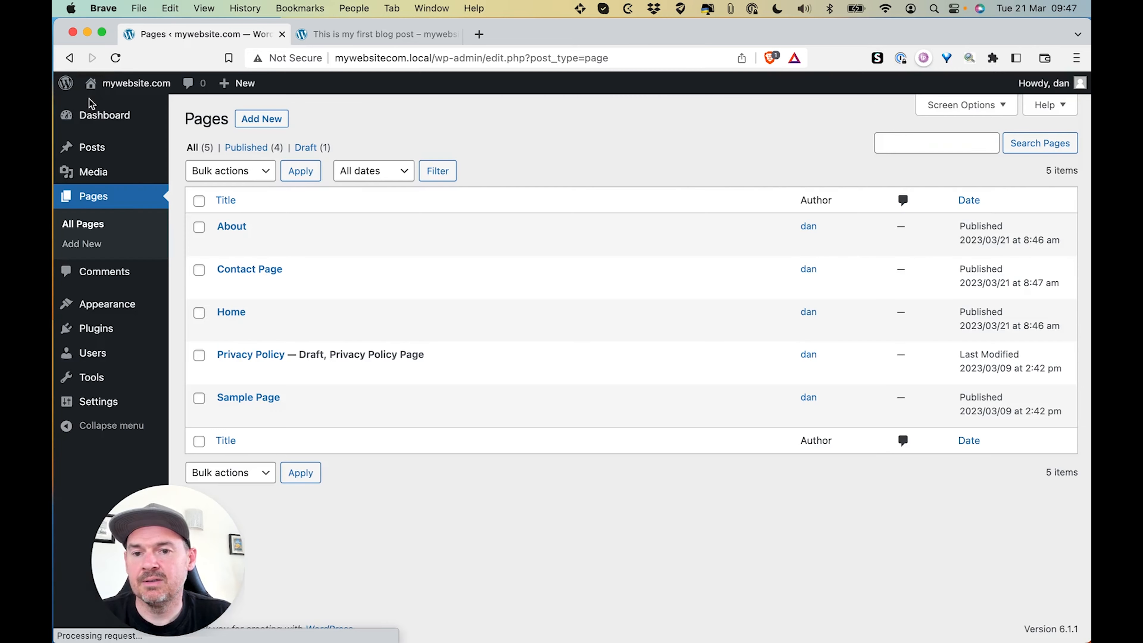
mouse_move(338, 226)
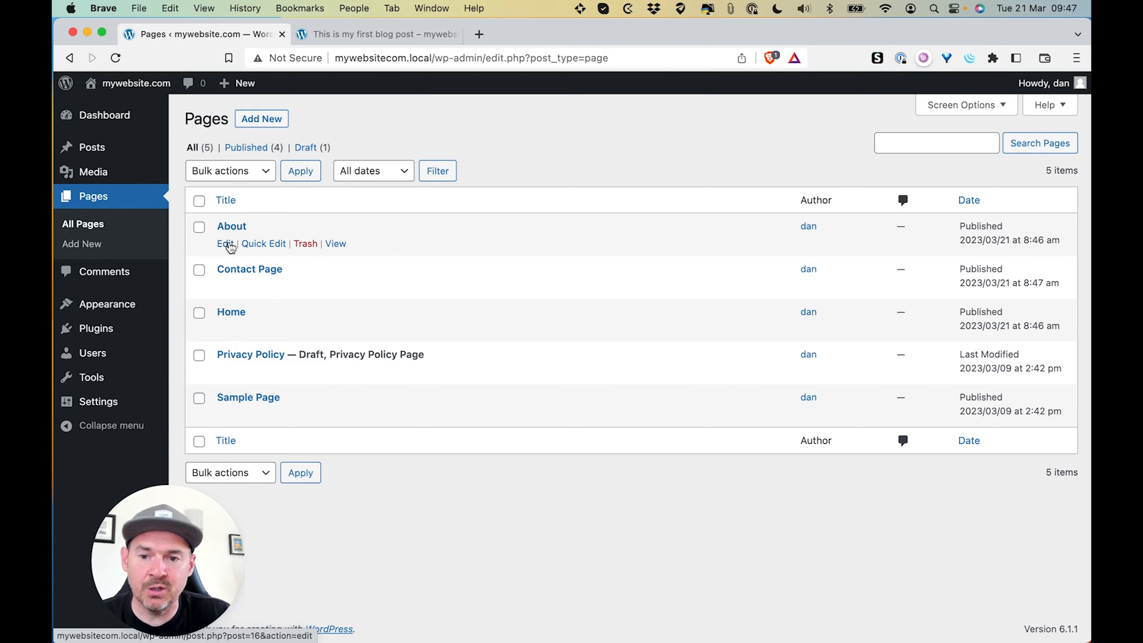
left_click(229, 313)
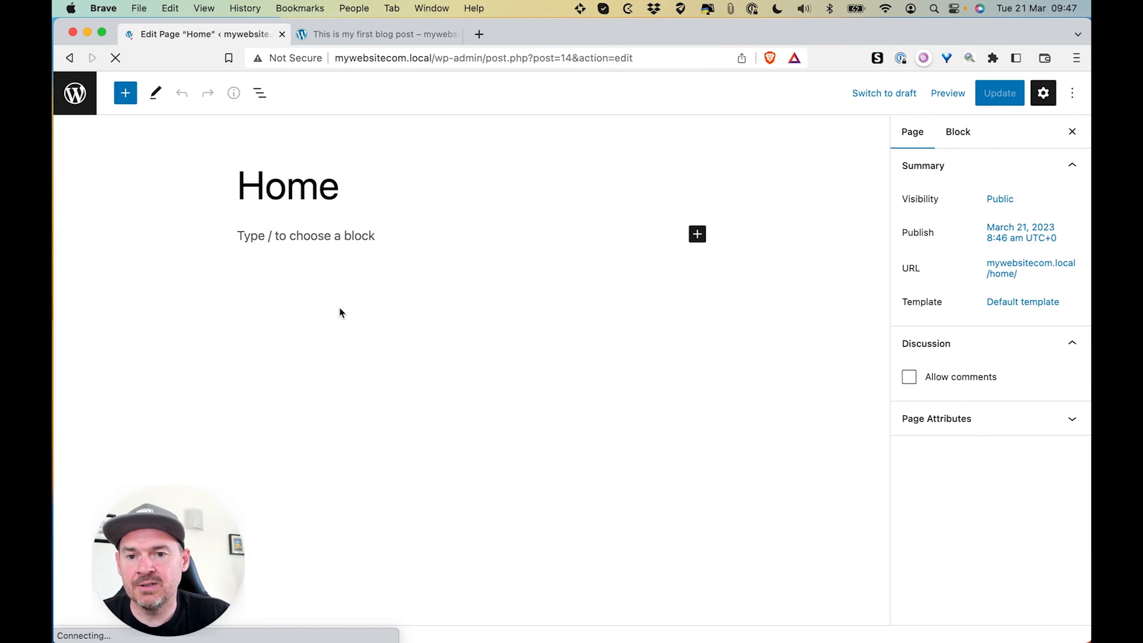
left_click(296, 239)
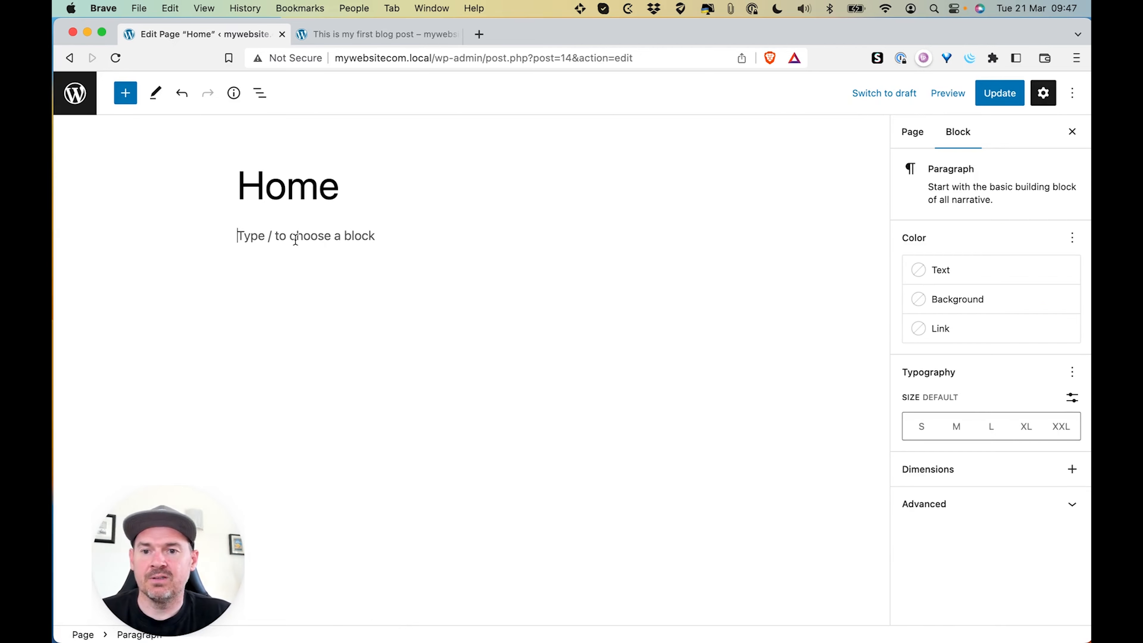
type("This is my home page.")
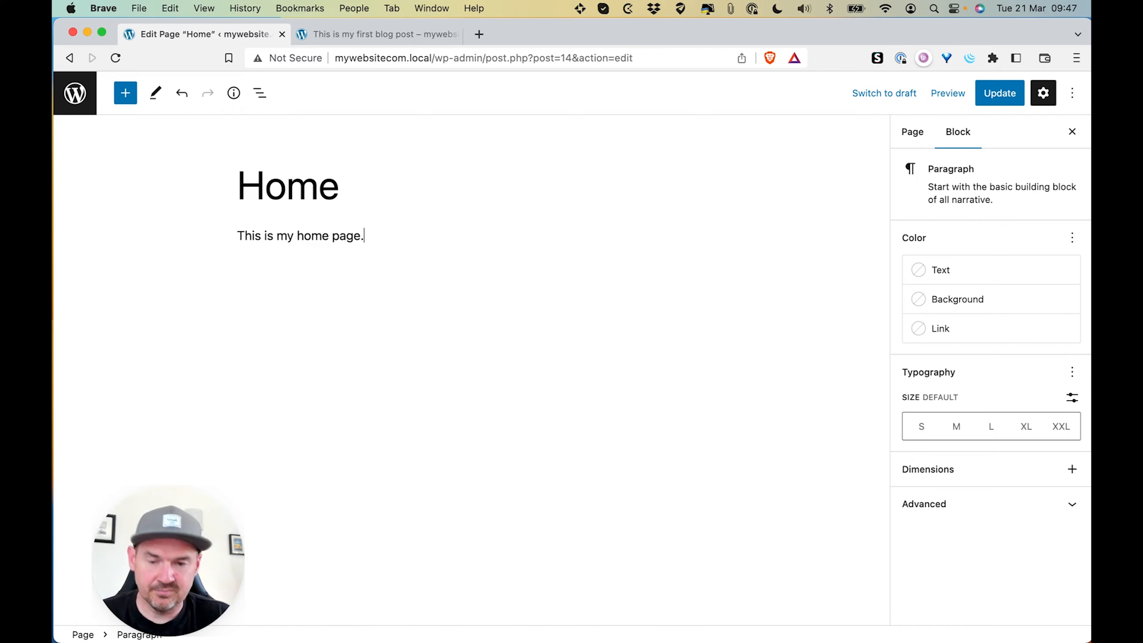
Insert an image block below the Home page's paragraph, upload beginner_pho...stakes-1.webp from the Desktop and update the page
key("Return")
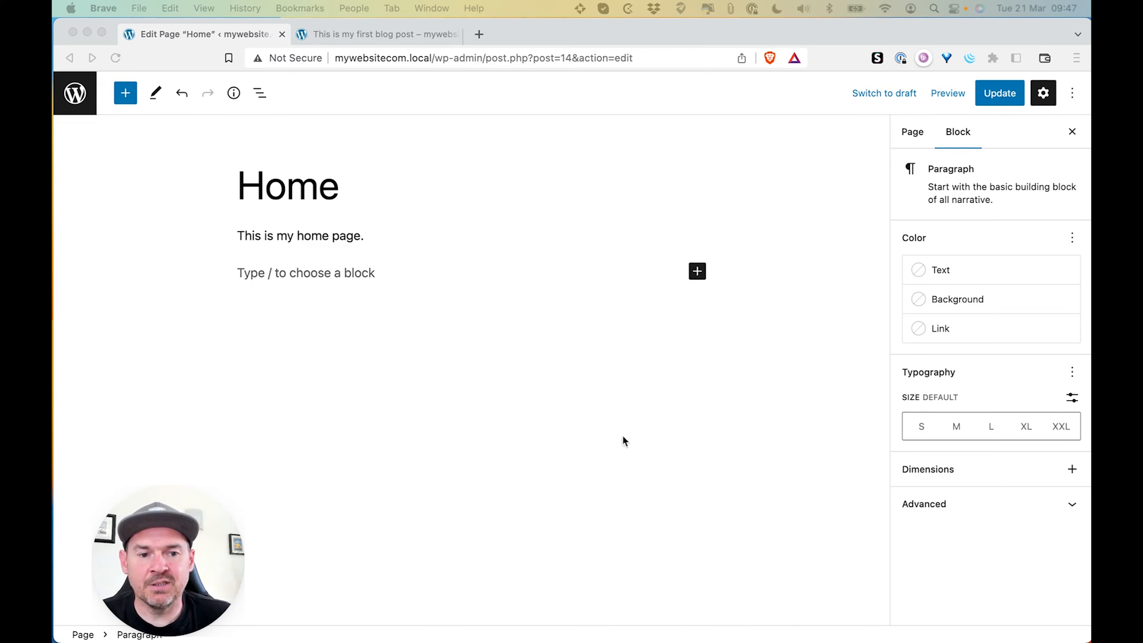
left_click(297, 267)
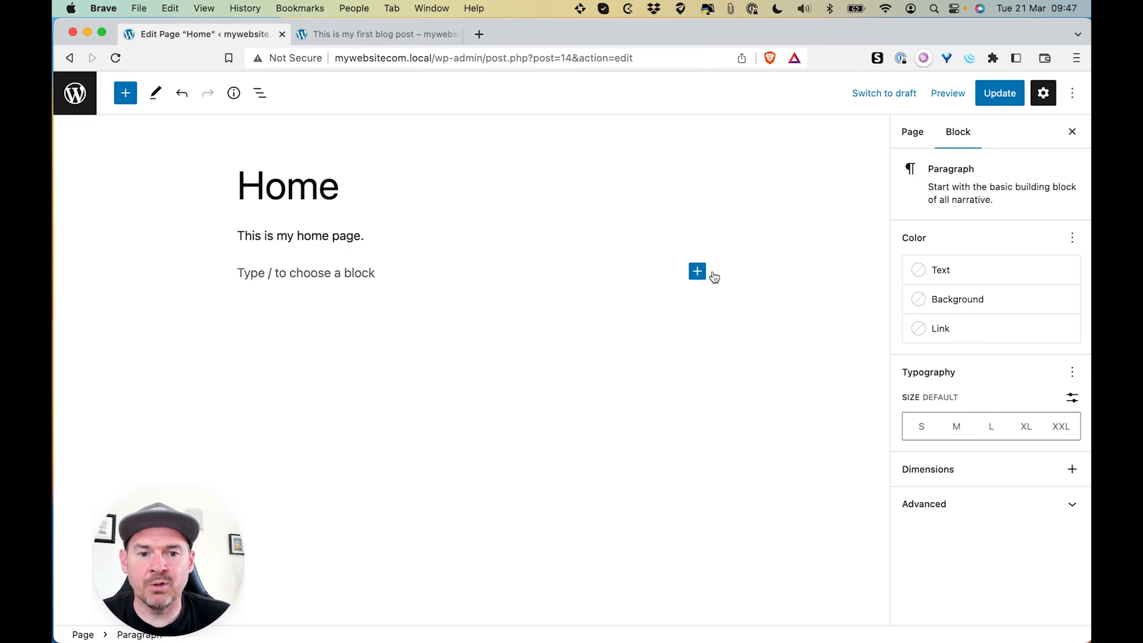
left_click(700, 273)
left_click(817, 381)
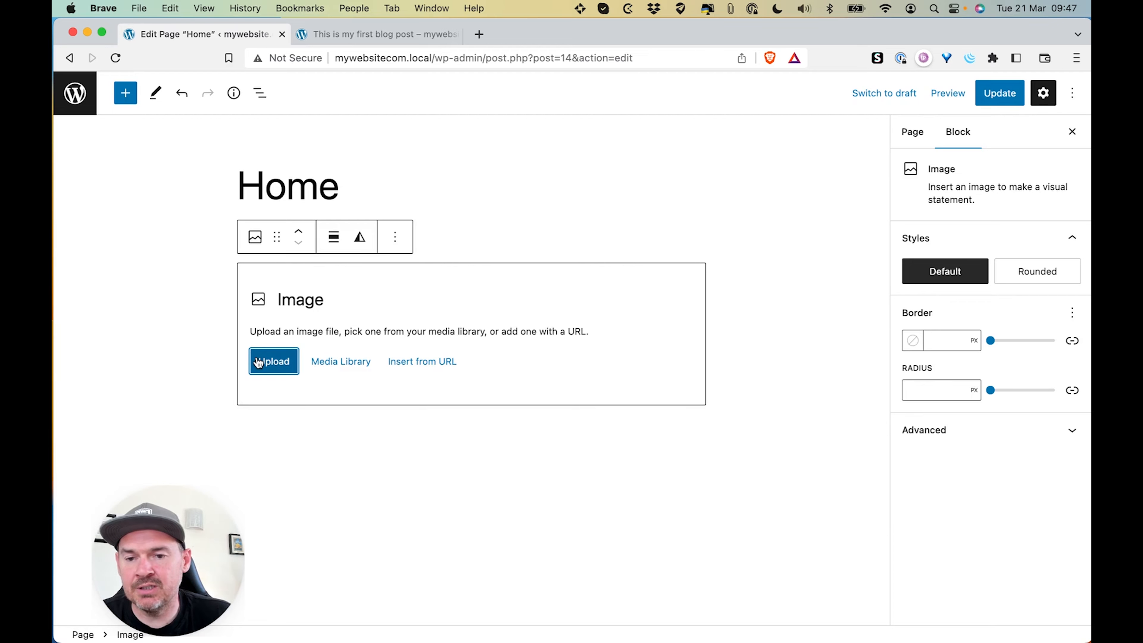
left_click(273, 361)
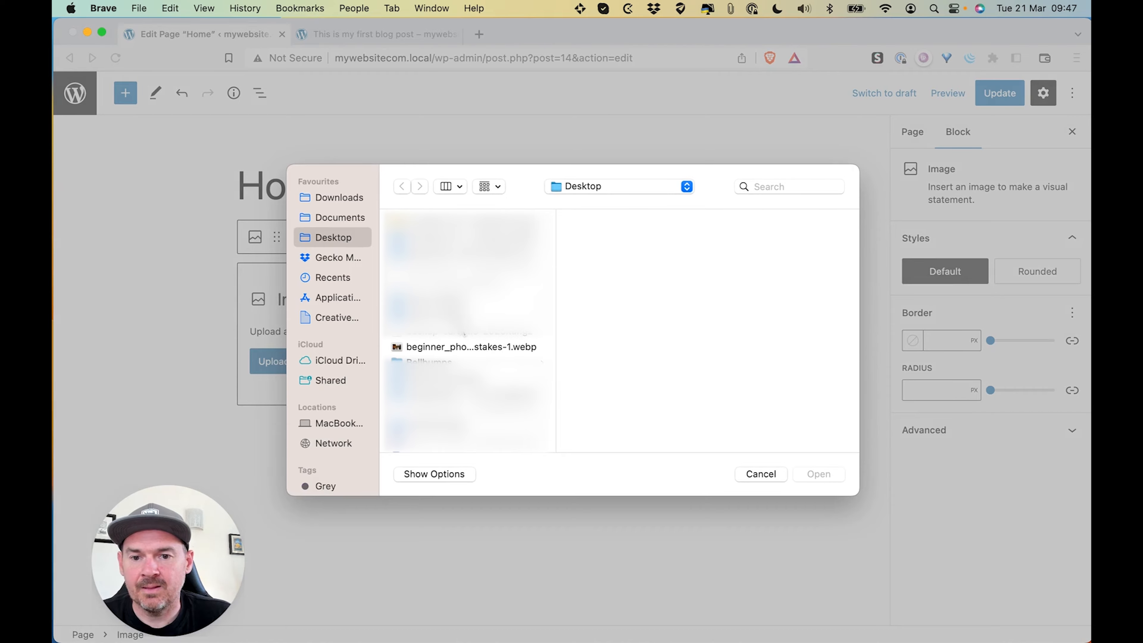
left_click(434, 348)
left_click(823, 473)
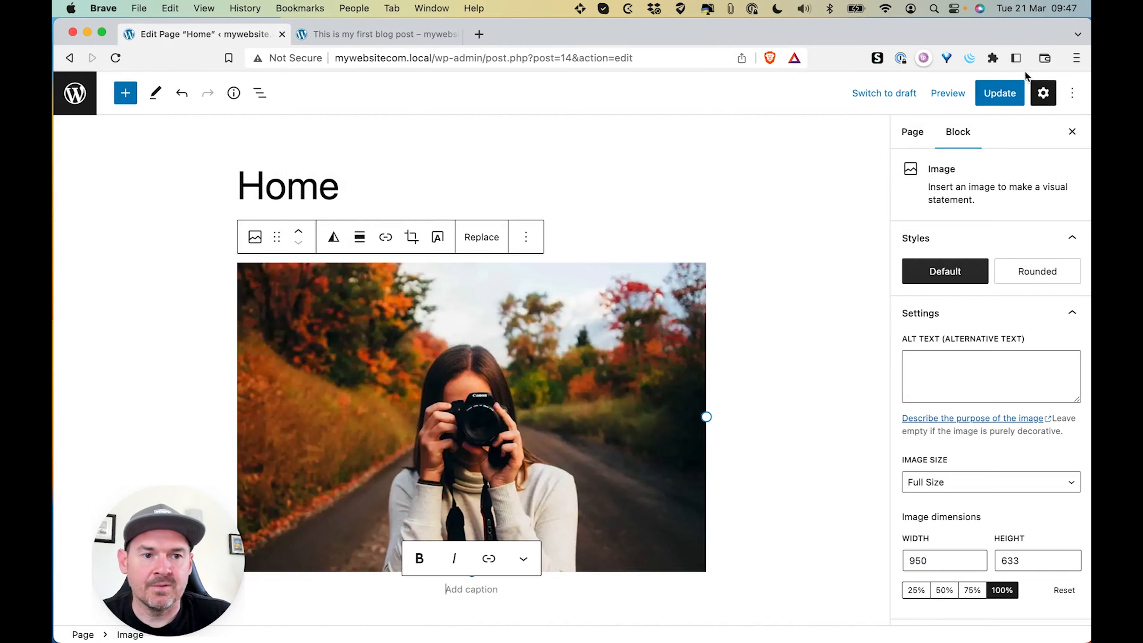
left_click(1005, 92)
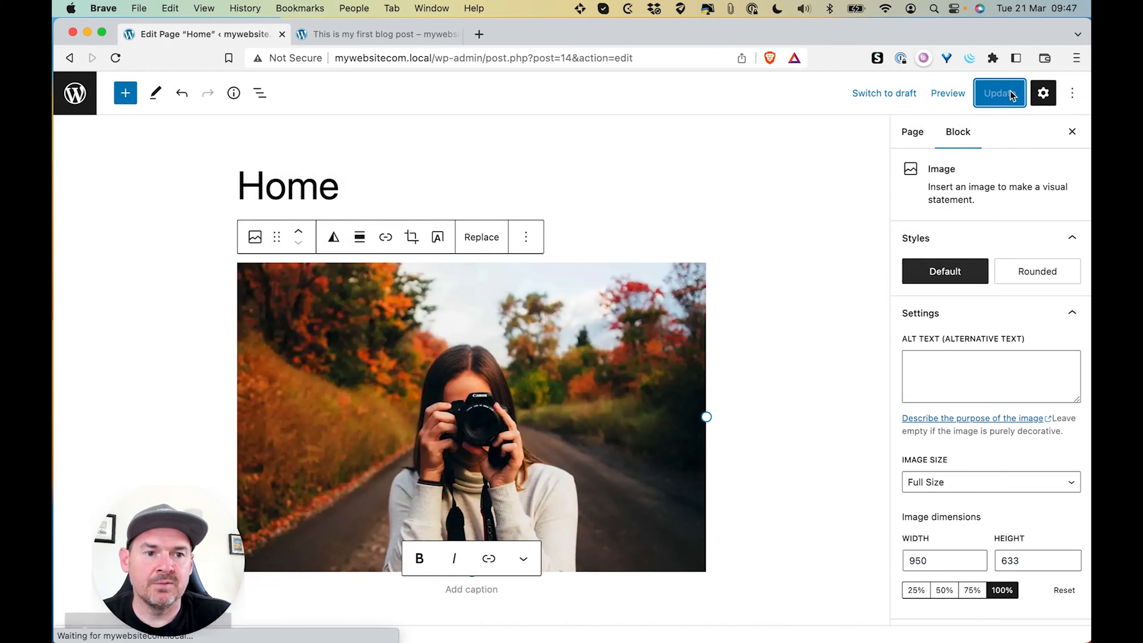
Return to the pages list and open the site's front end in a new browser tab
left_click(76, 93)
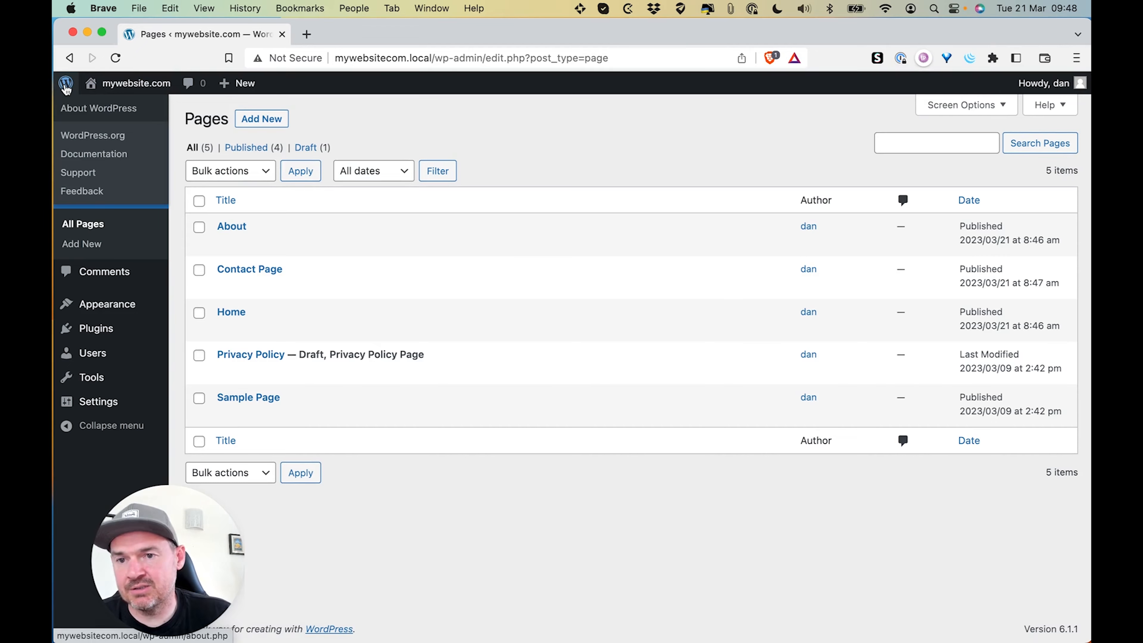
mouse_move(135, 90)
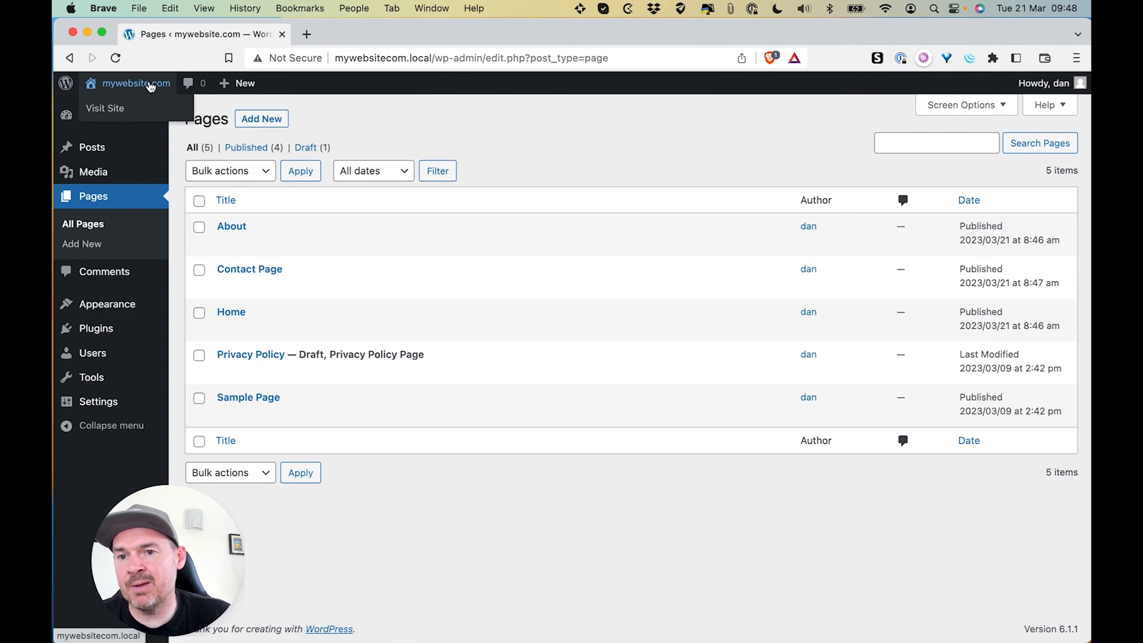
right_click(143, 84)
left_click(172, 88)
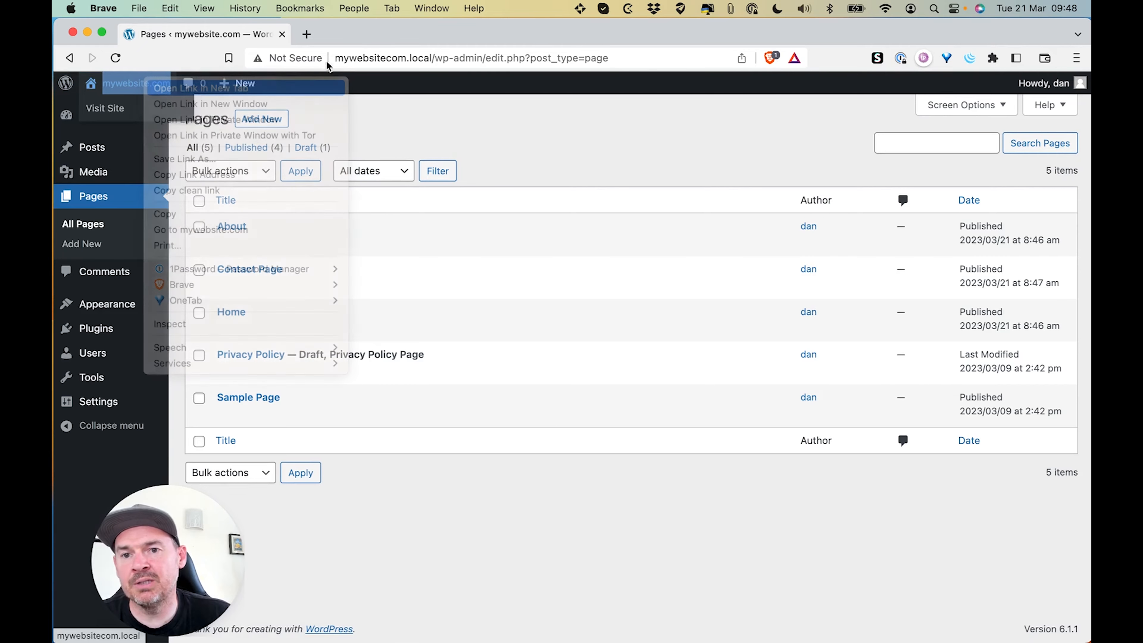
left_click(354, 40)
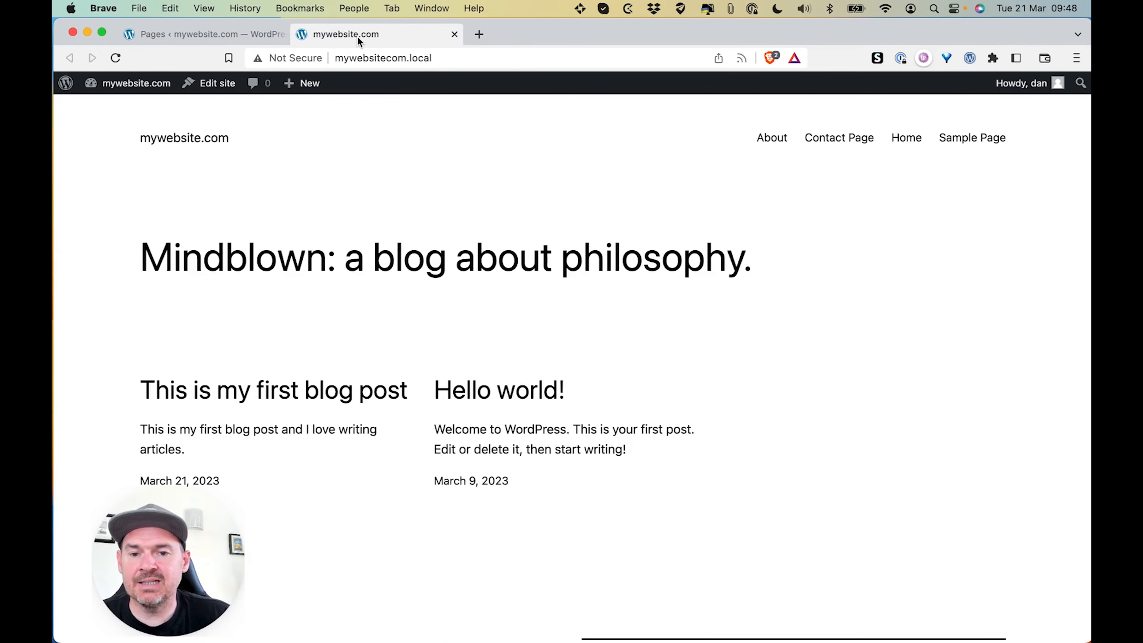
Examine the site's front page from the navigation and blog posts to the footer
scroll(502, 325, "down", 2)
scroll(502, 325, "up", 2)
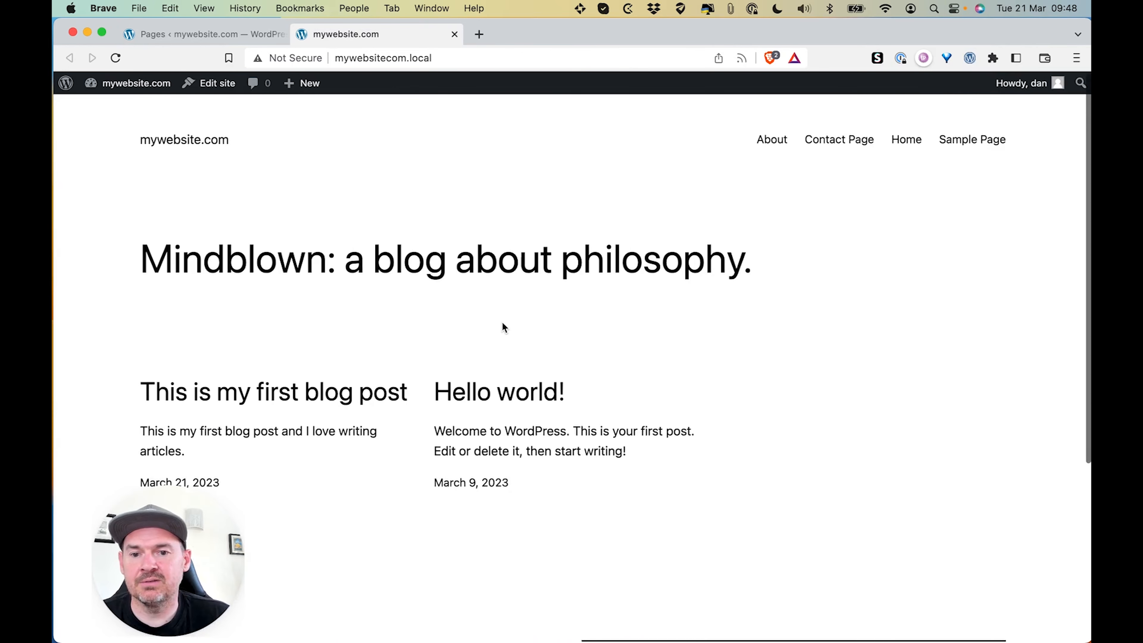
scroll(503, 325, "down", 3)
scroll(502, 325, "down", 5)
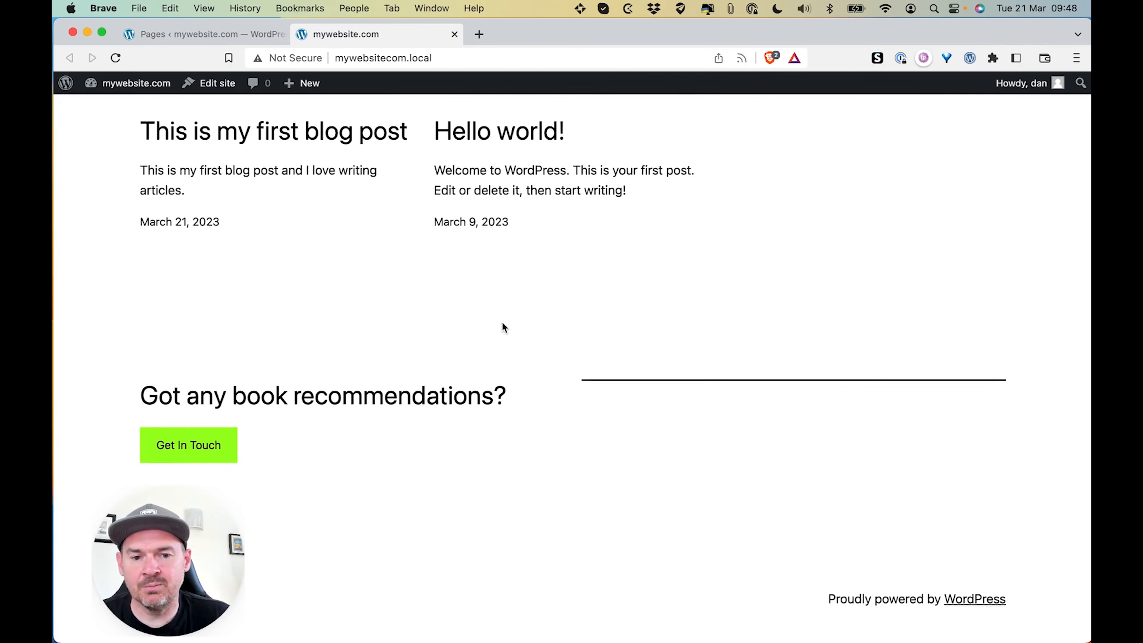
scroll(502, 325, "up", 5)
scroll(354, 216, "up", 3)
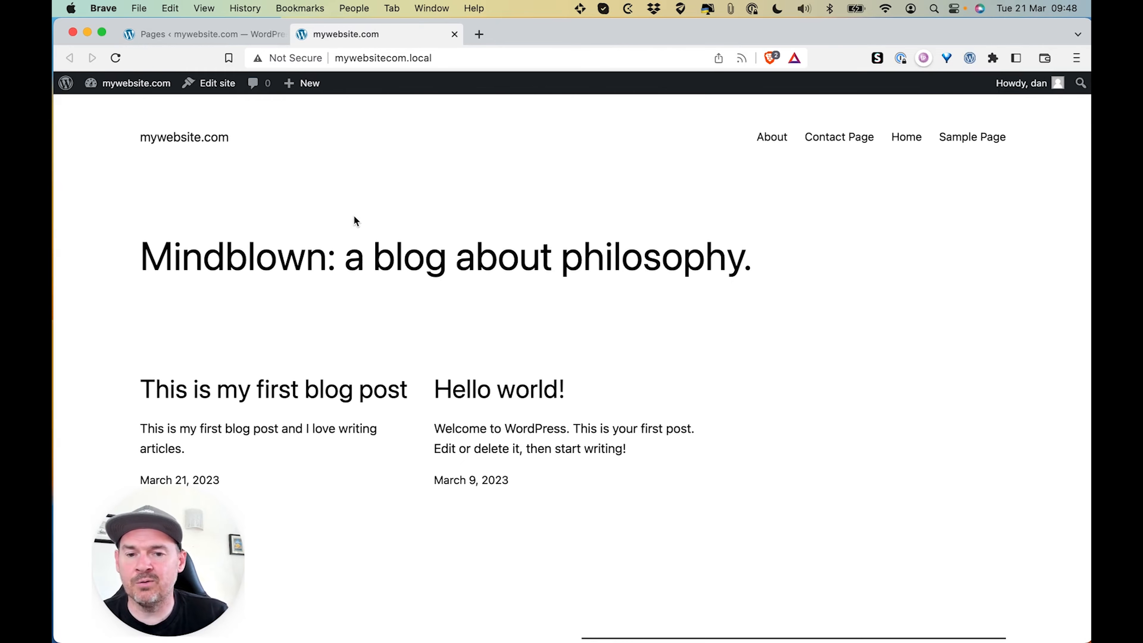
scroll(353, 215, "up", 1)
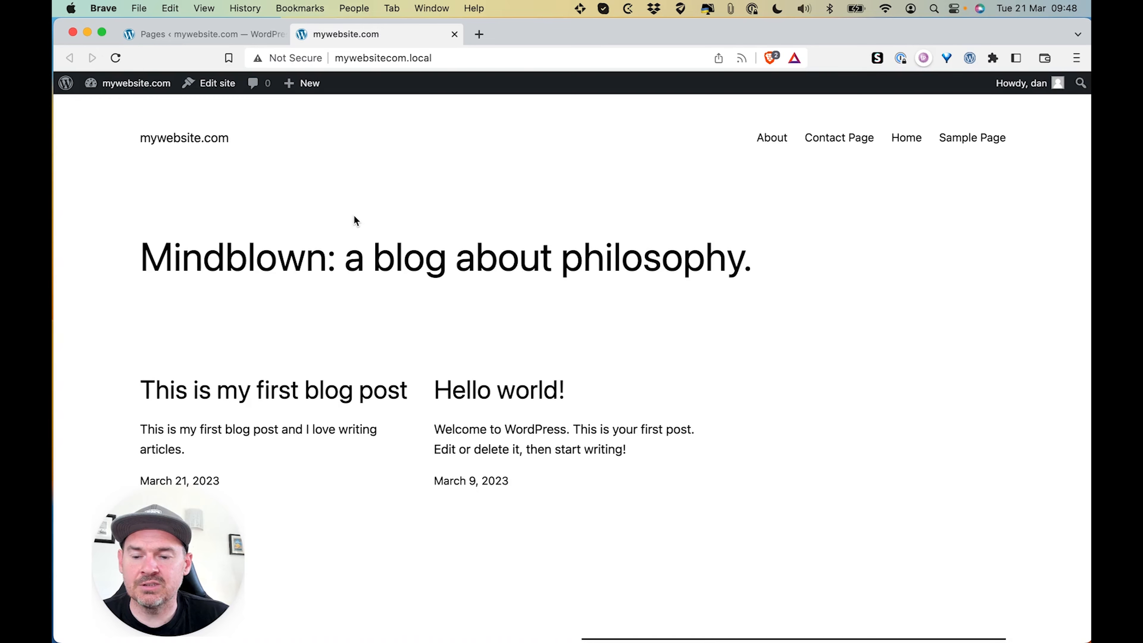
scroll(533, 326, "down", 5)
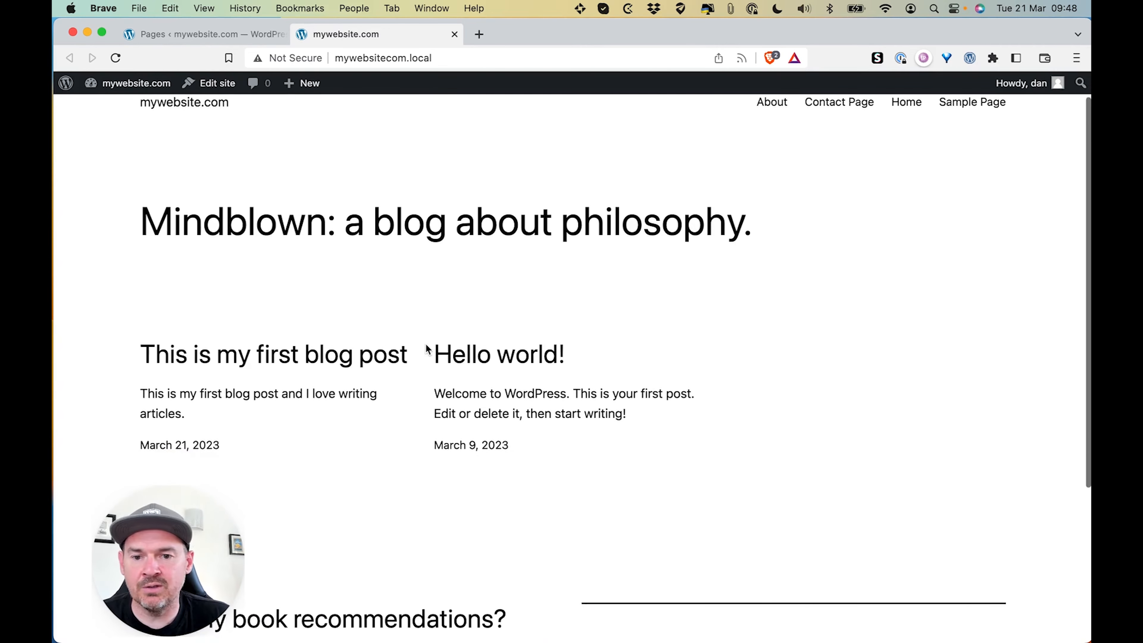
scroll(423, 344, "up", 5)
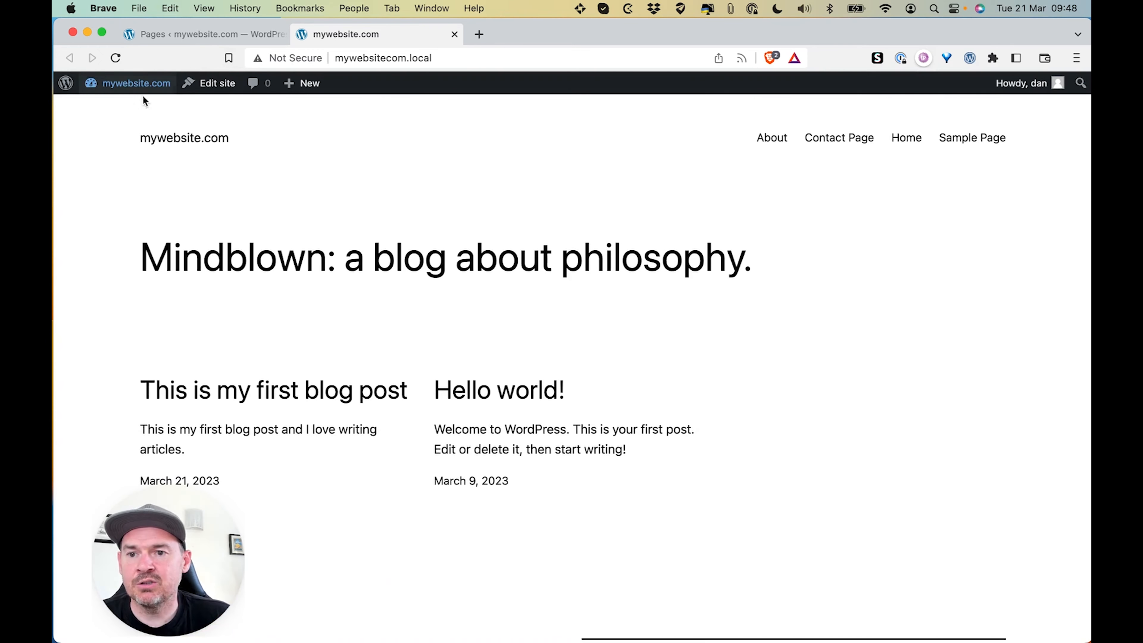
In the dashboard's reading settings, make the homepage display a static page, choose Home as the homepage and save the changes
mouse_move(117, 89)
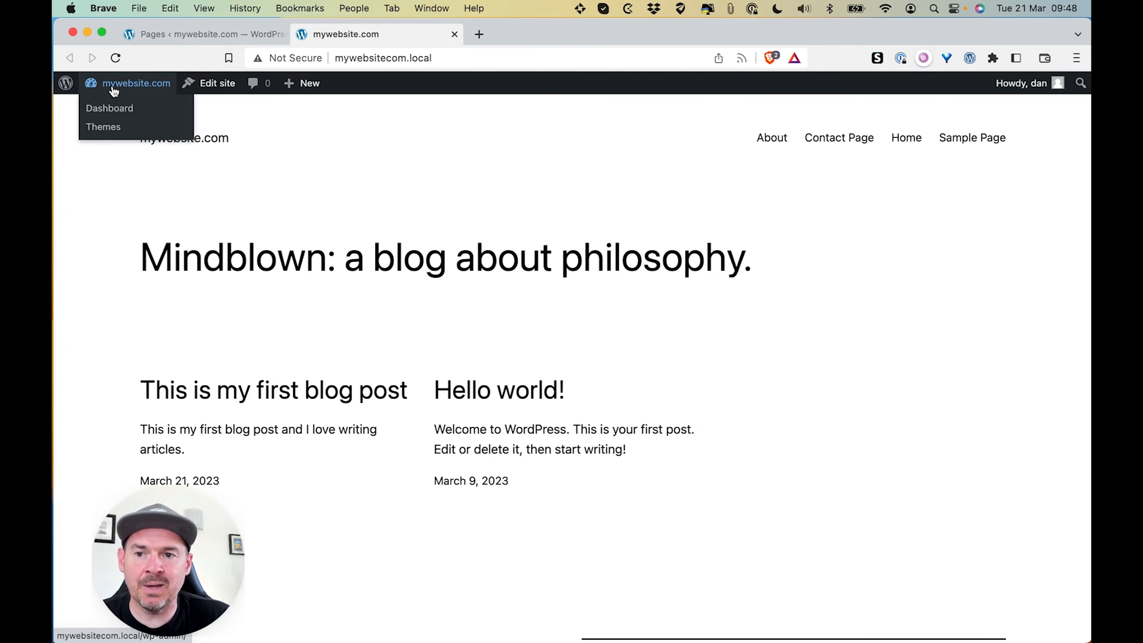
left_click(113, 90)
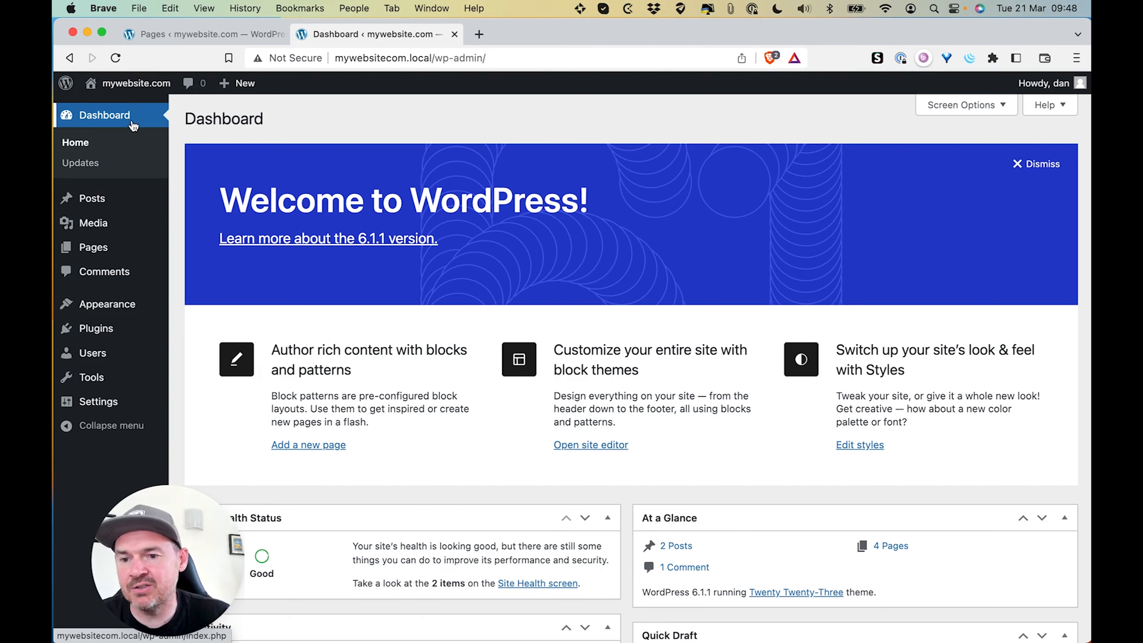
mouse_move(88, 400)
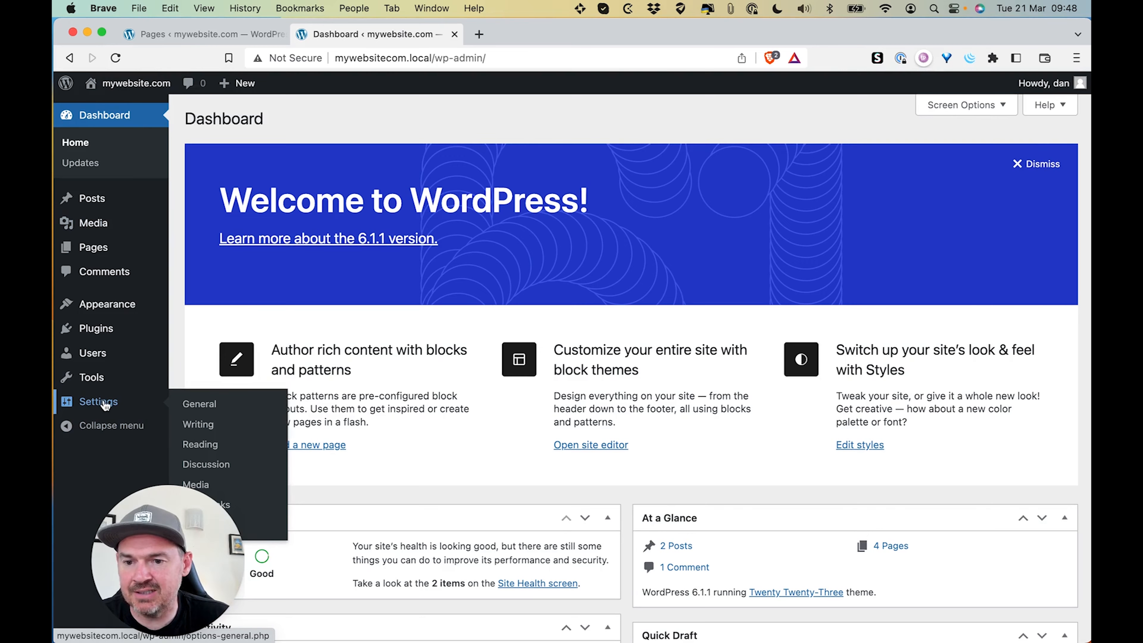
left_click(200, 443)
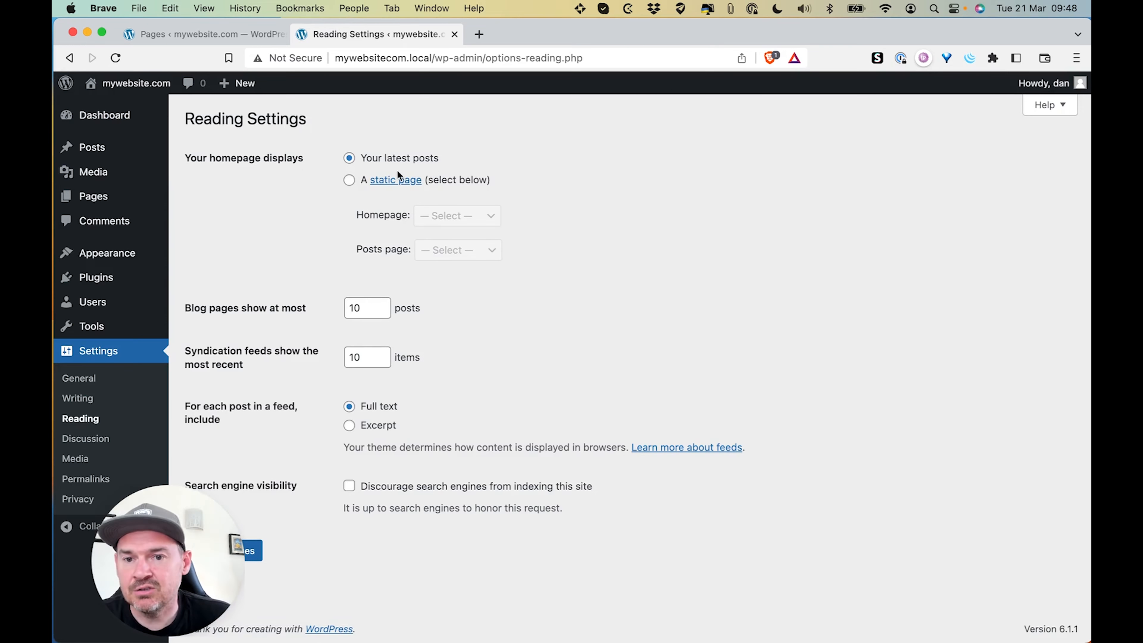
left_click(350, 181)
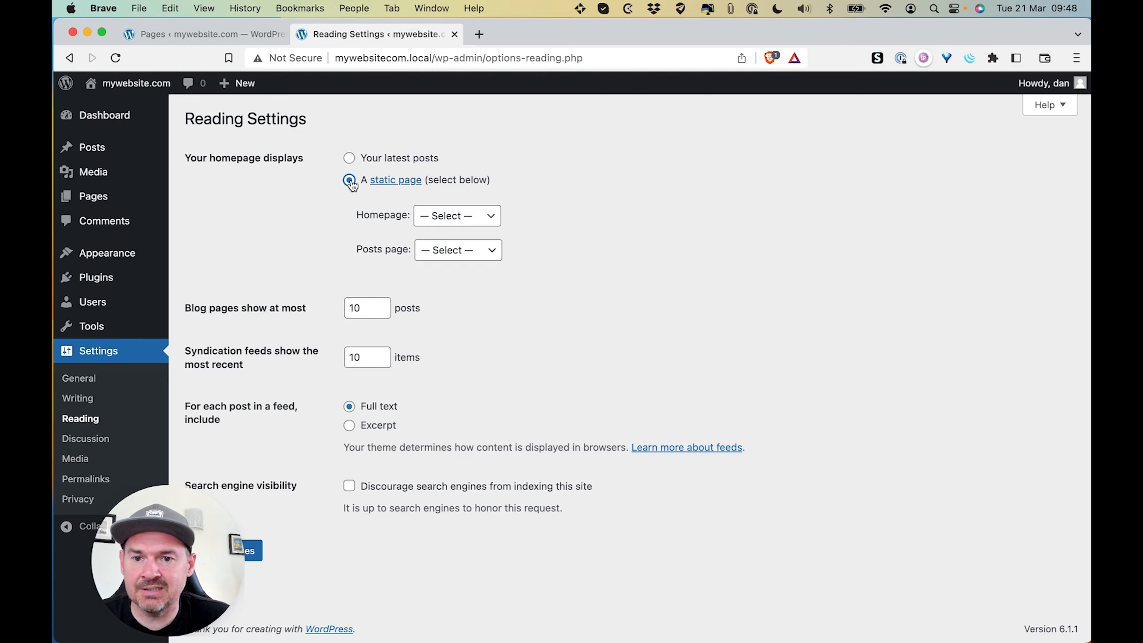
left_click(432, 217)
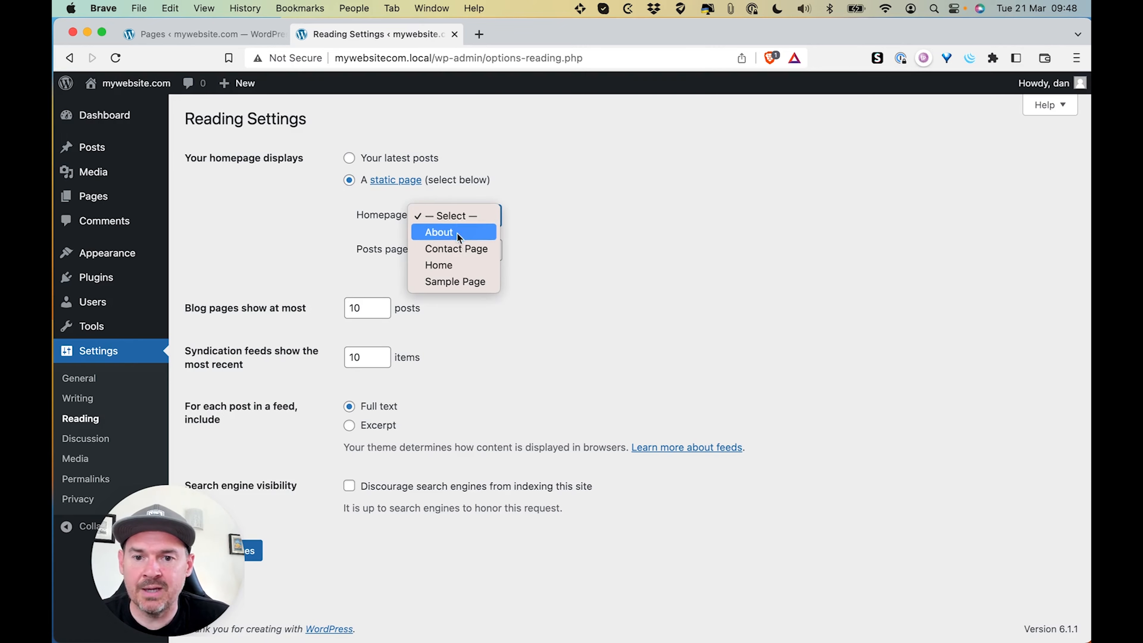
left_click(450, 266)
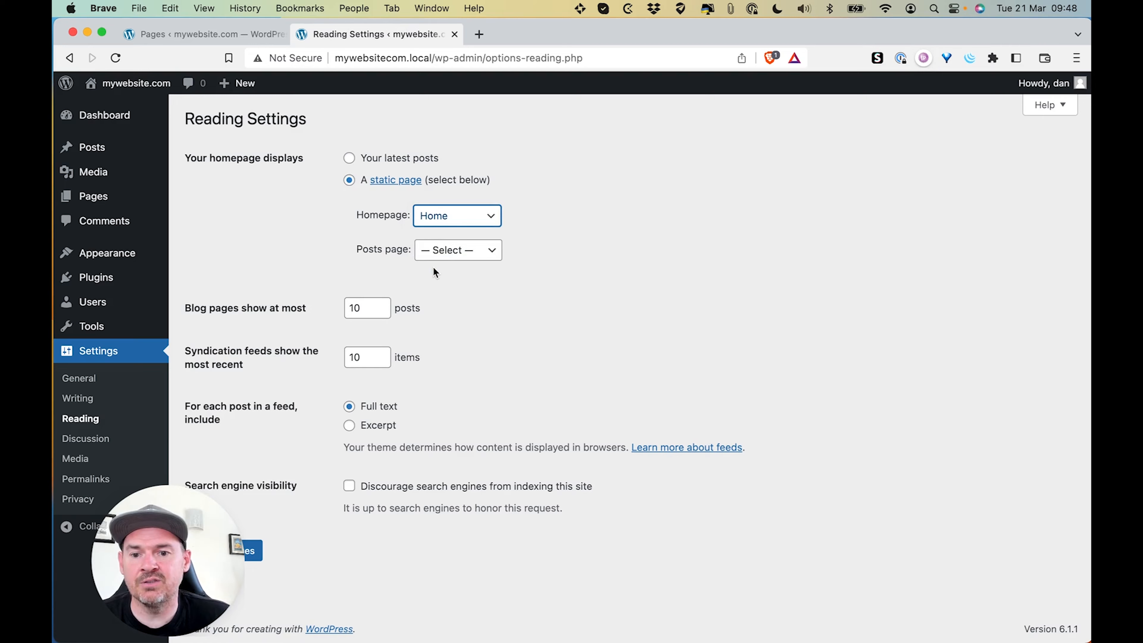
left_click_drag(213, 556, 991, 552)
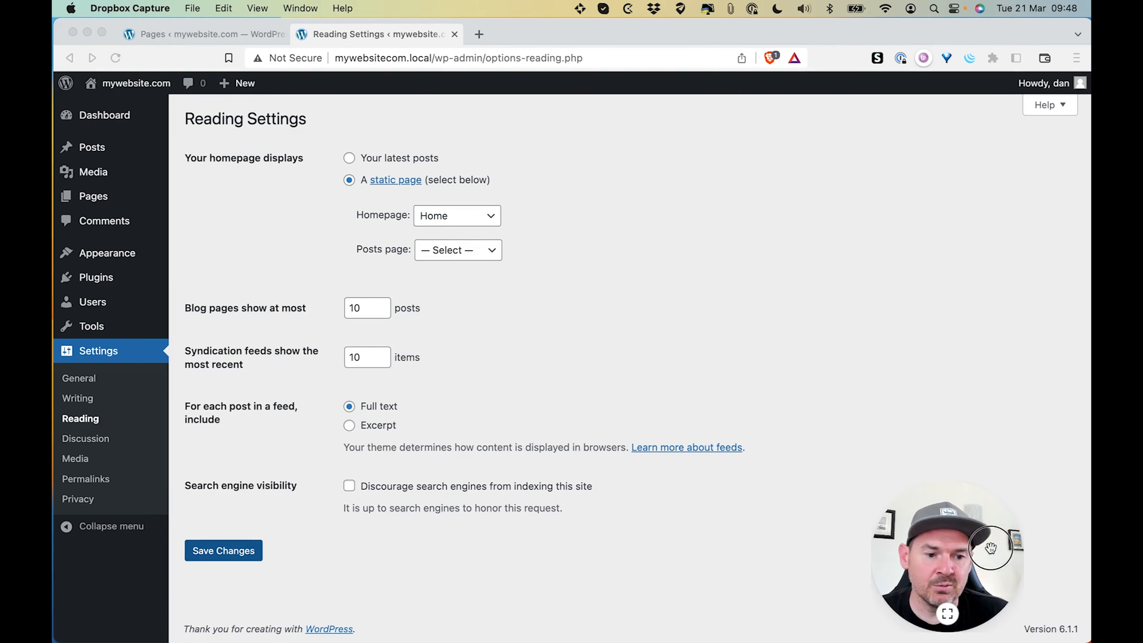
left_click(225, 552)
left_click(225, 552)
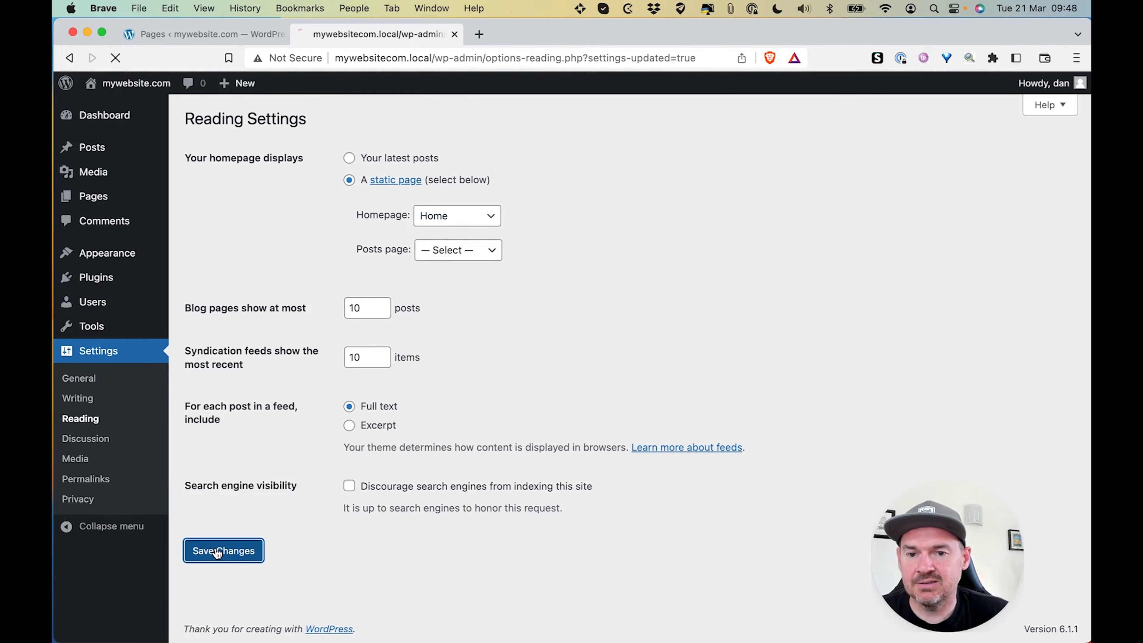
Visit the site from the pages list tab and look through its homepage
left_click(202, 34)
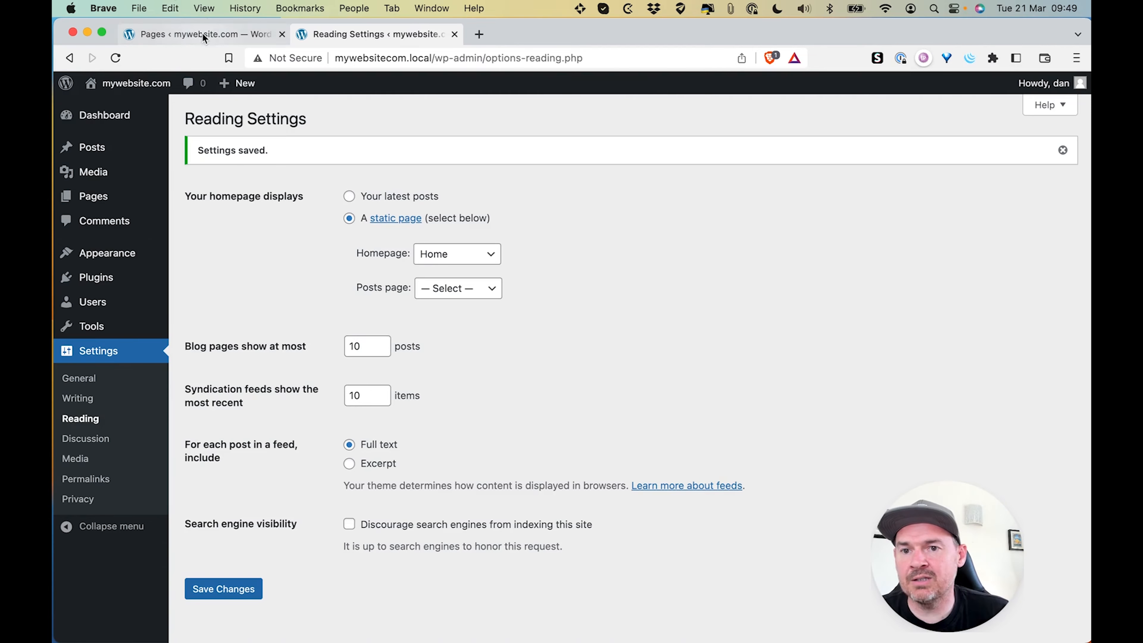
left_click(144, 90)
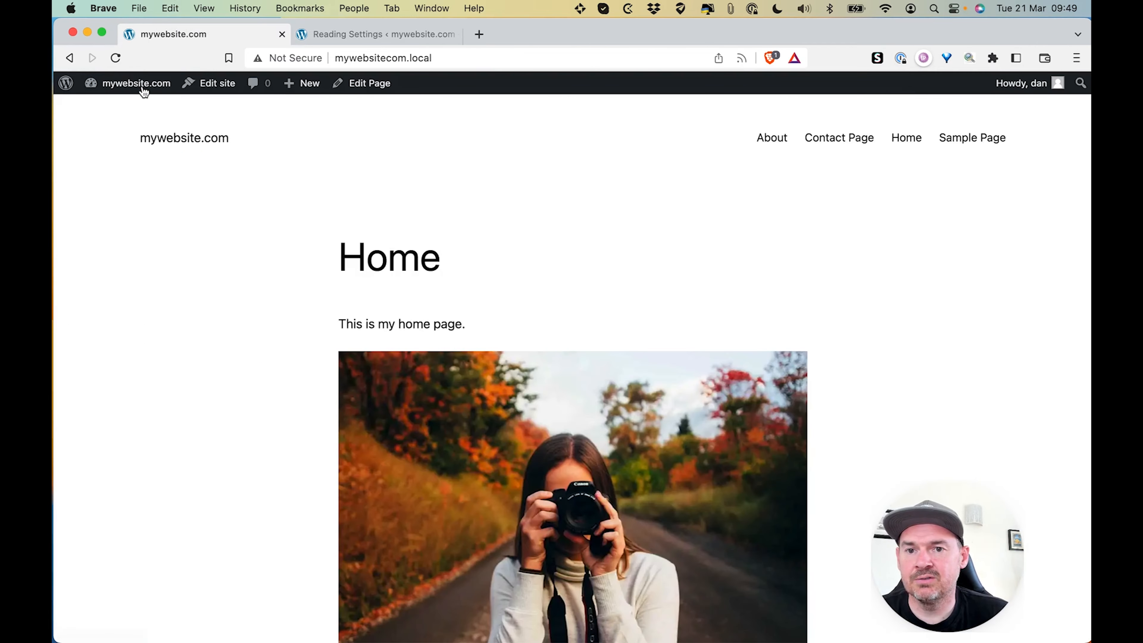
scroll(564, 175, "down", 5)
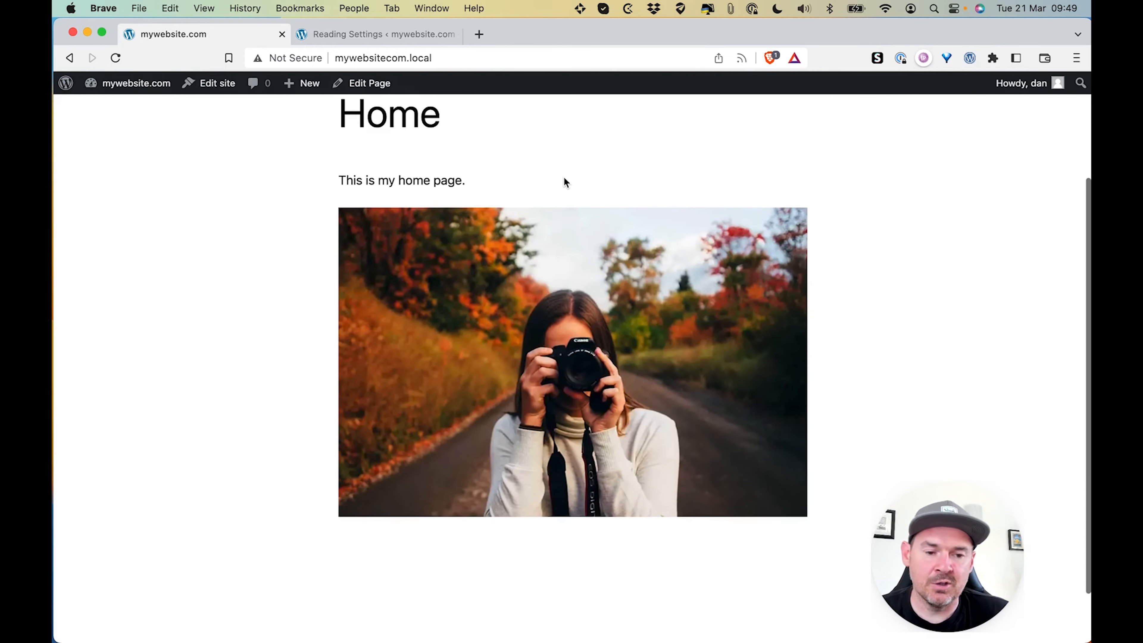
scroll(551, 176, "up", 5)
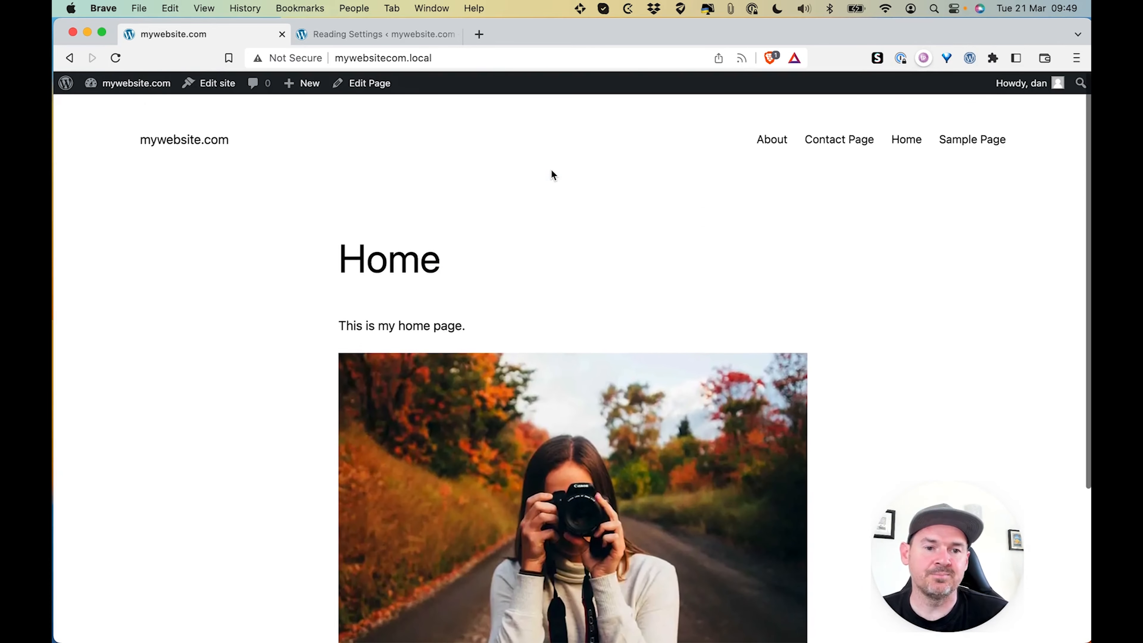
scroll(551, 171, "down", 5)
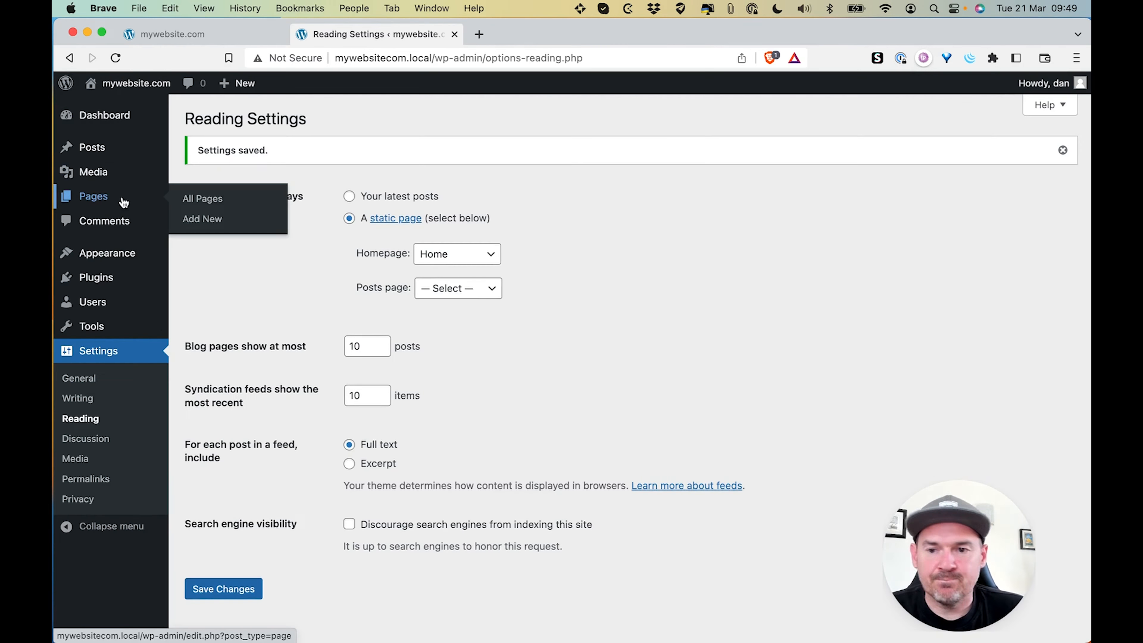
Open the comments list and move the sample comment on the "Hello world!" post to the trash
left_click(101, 222)
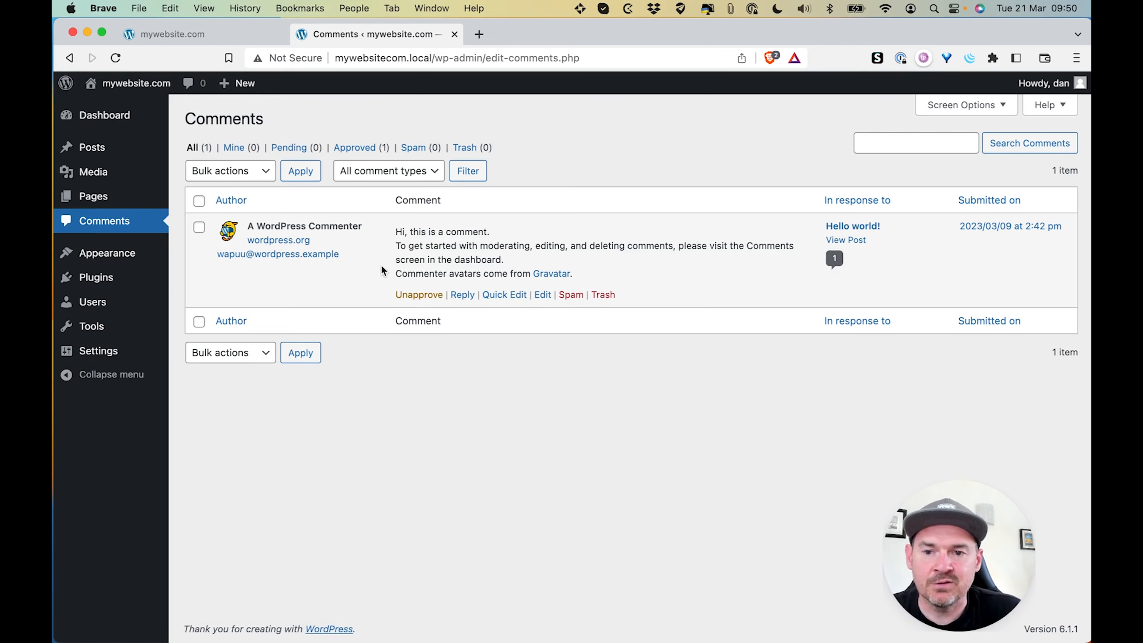
left_click(603, 296)
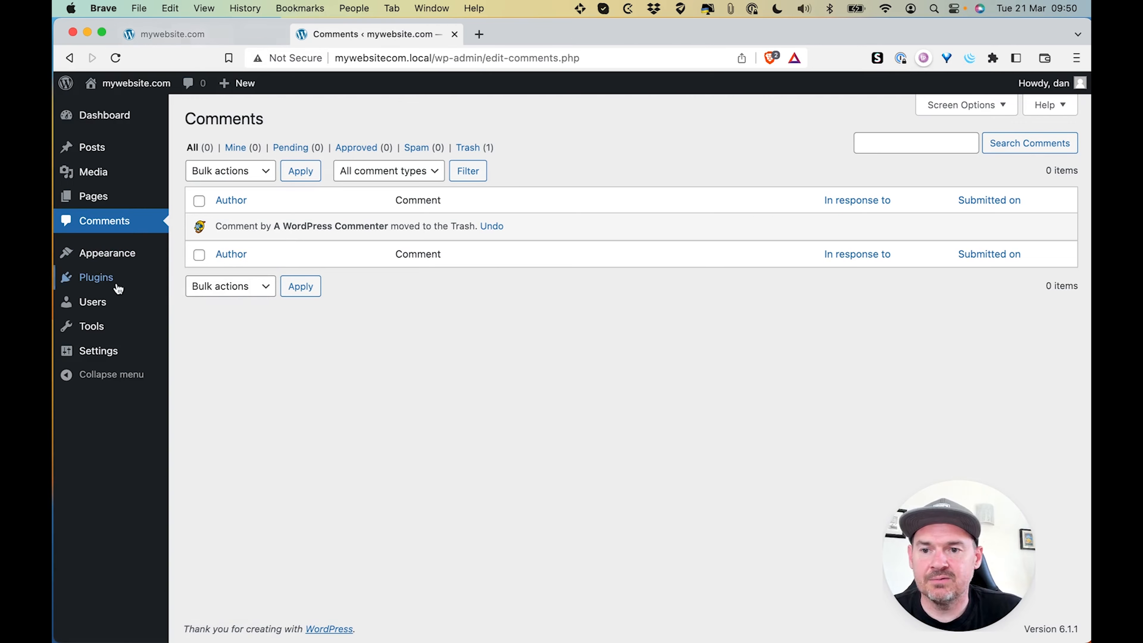
Open the installed themes overview and look at the active Twenty Twenty-Three theme
mouse_move(116, 254)
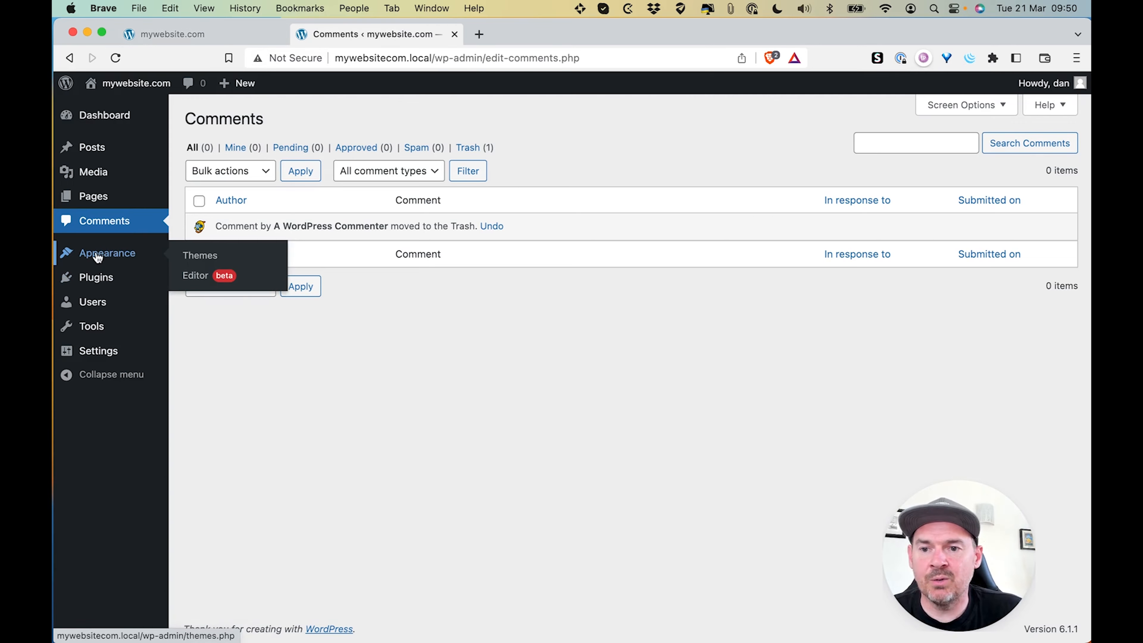
left_click(193, 257)
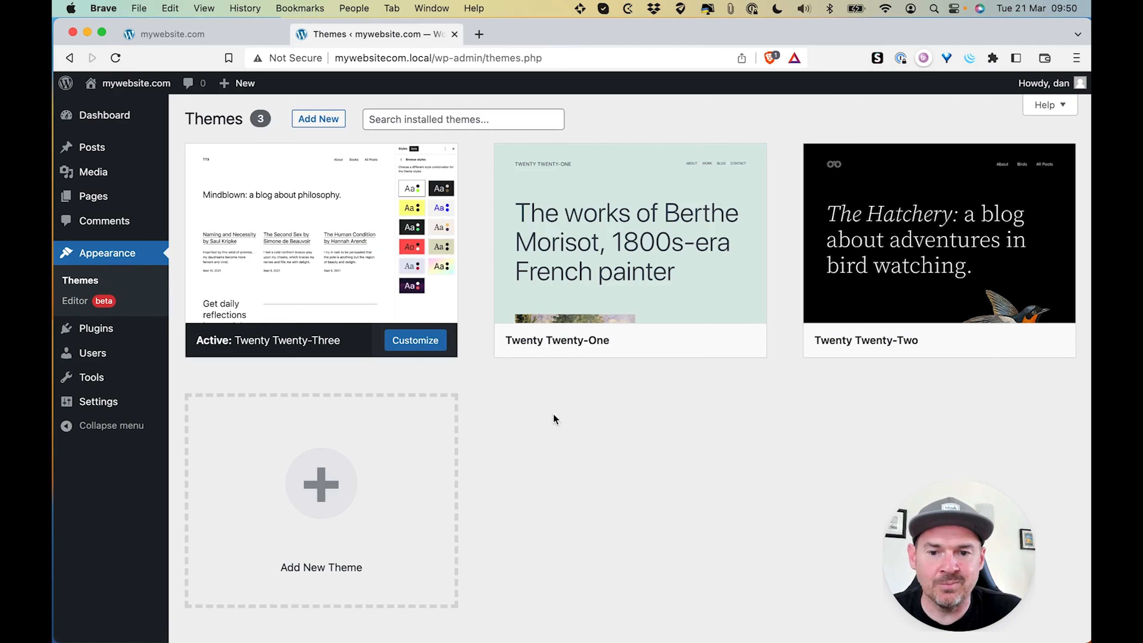
mouse_move(321, 359)
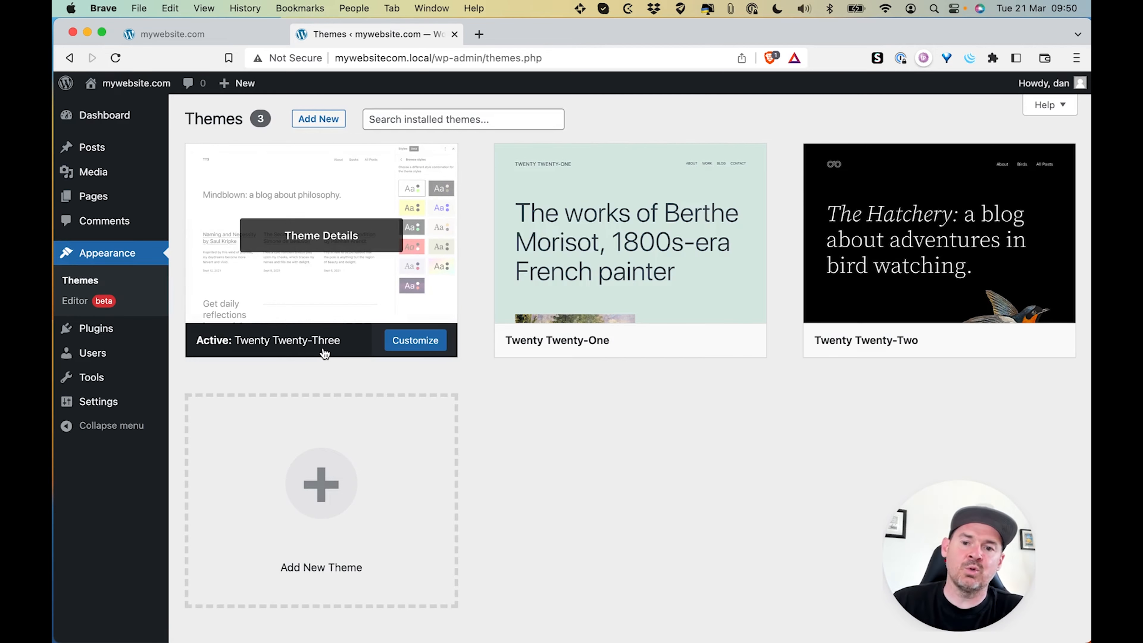
Look over the installed themes and browse the popular themes available to add
mouse_move(945, 341)
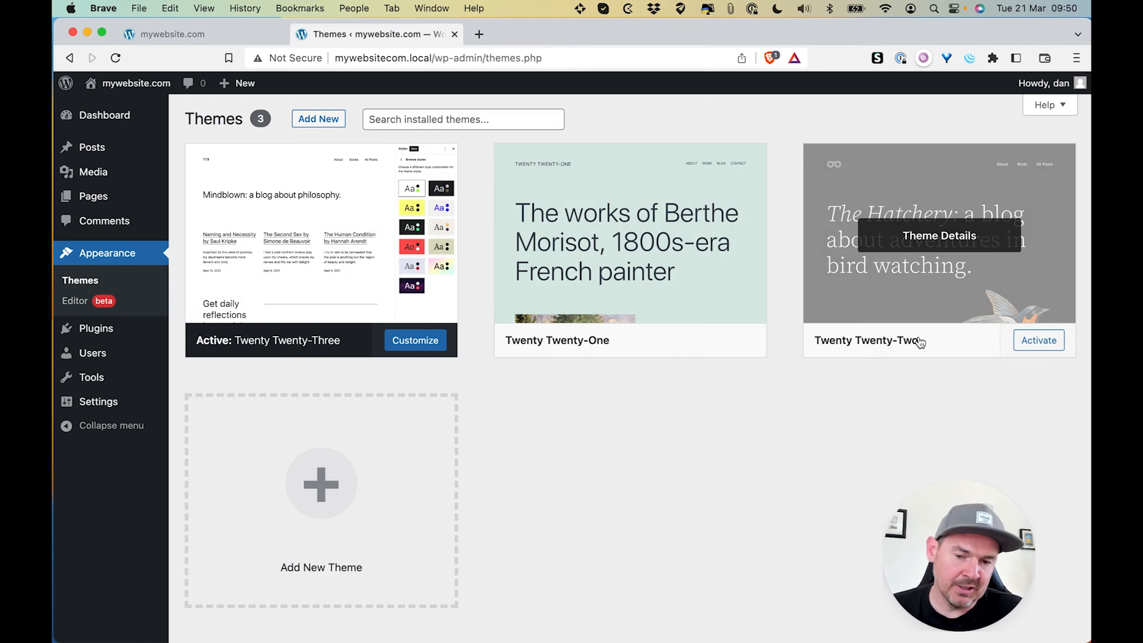
mouse_move(663, 357)
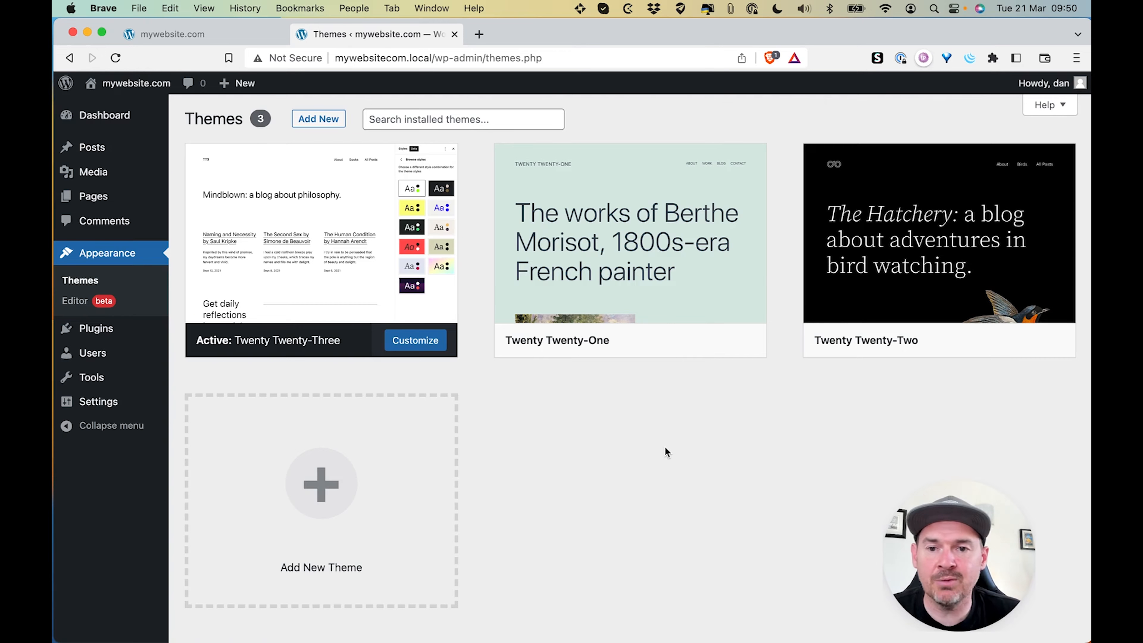
left_click(319, 120)
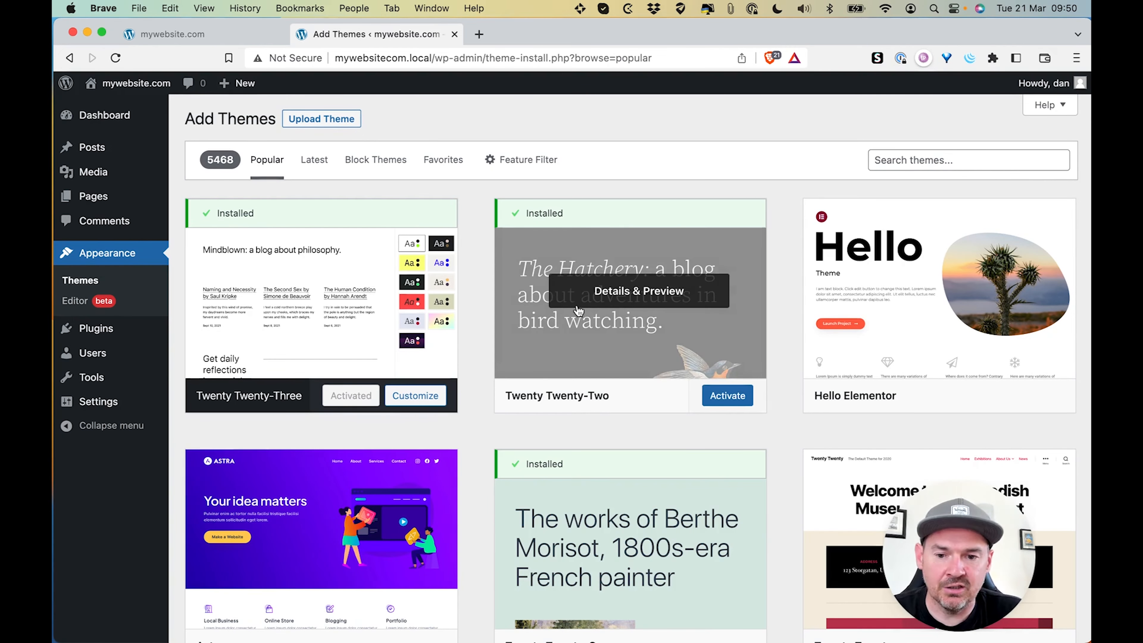
scroll(578, 310, "down", 2)
scroll(579, 311, "down", 3)
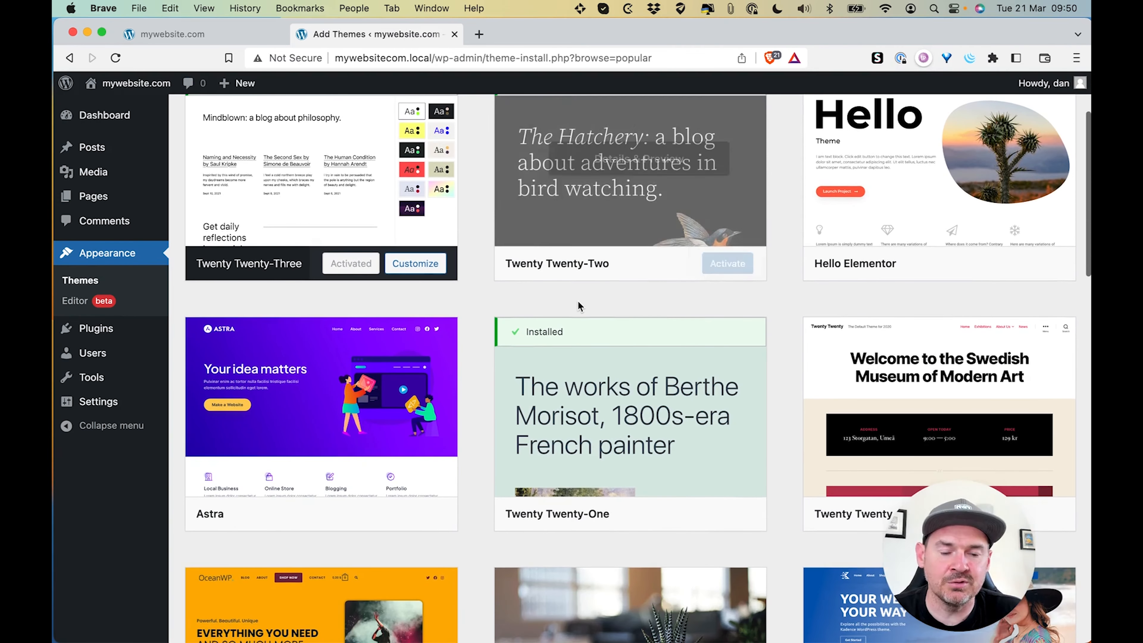
scroll(578, 304, "down", 8)
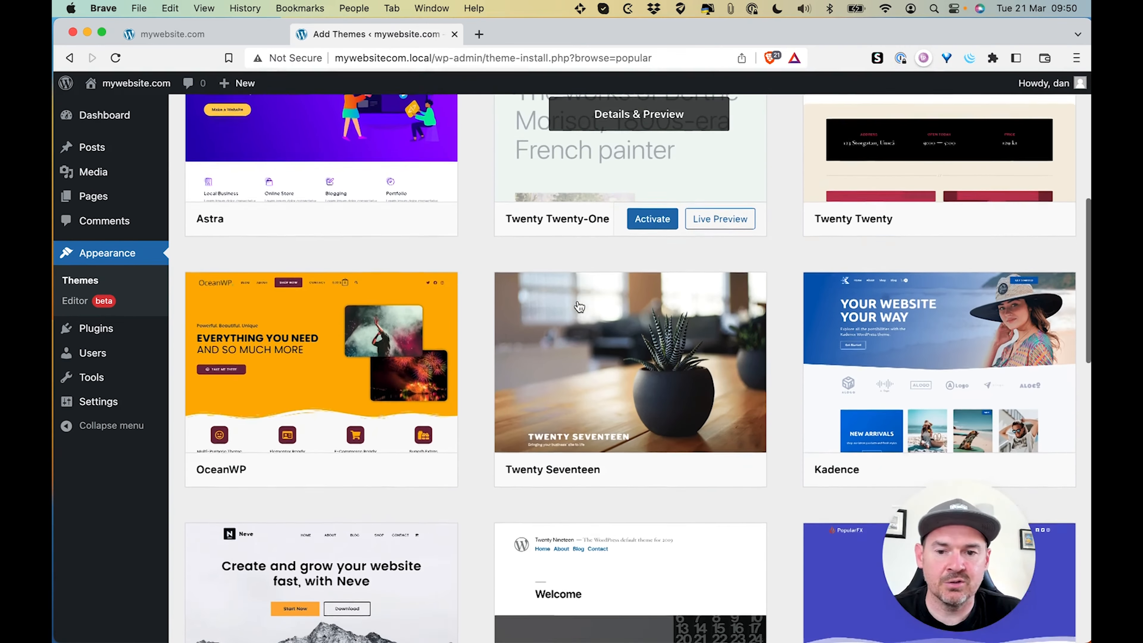
scroll(579, 306, "down", 10)
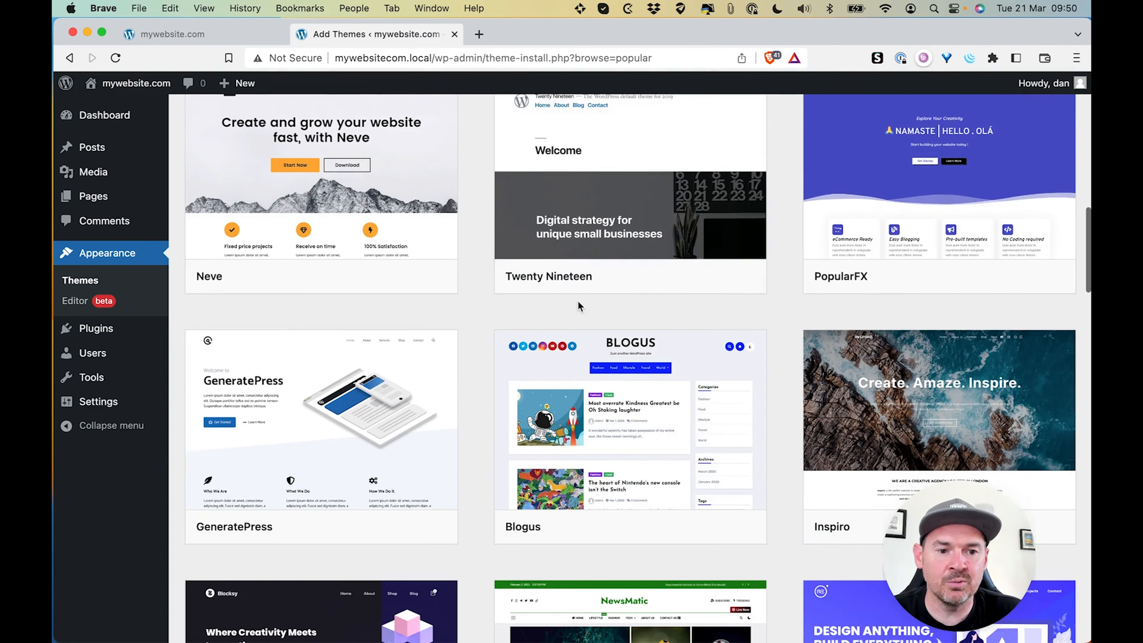
scroll(578, 304, "down", 3)
scroll(579, 305, "up", 20)
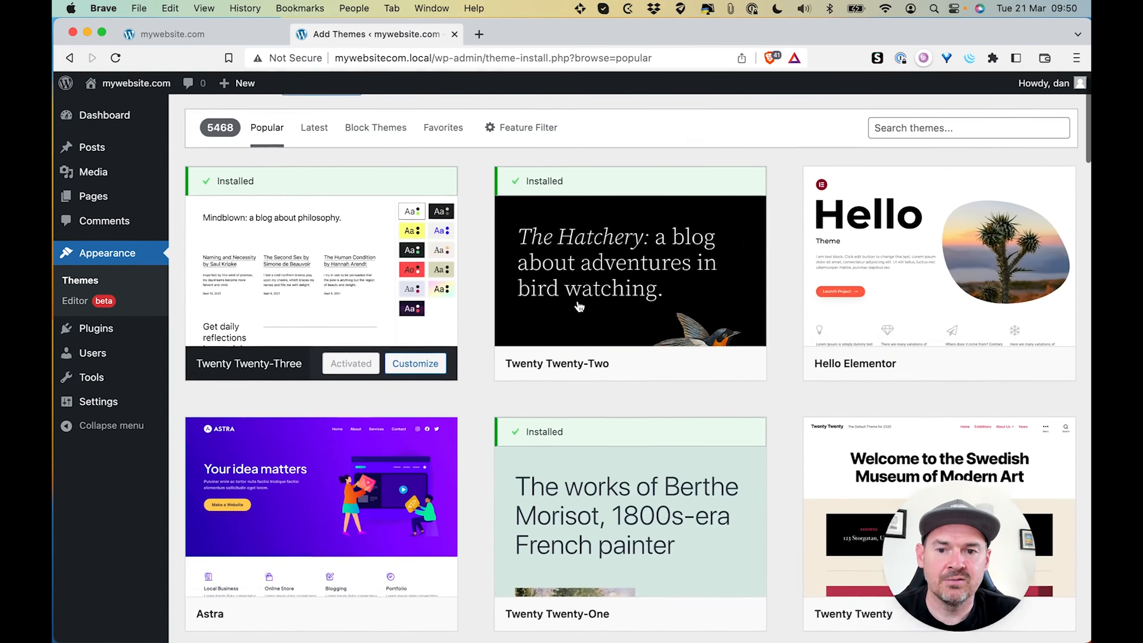
Install the Astra theme from the popular themes and activate it
scroll(579, 307, "down", 3)
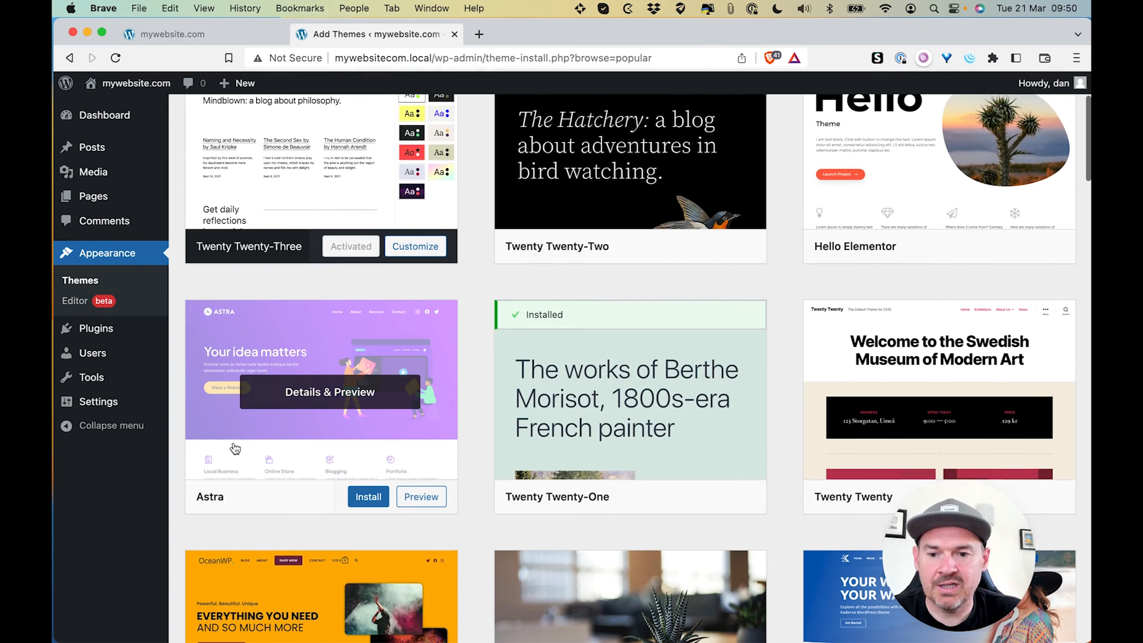
left_click(381, 505)
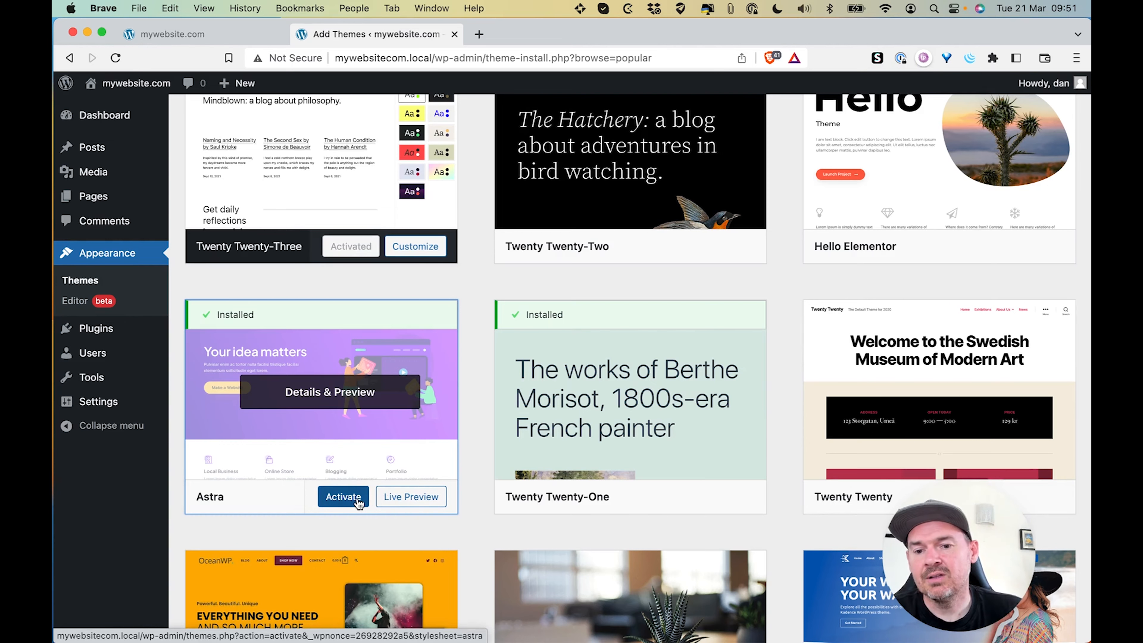
left_click(358, 503)
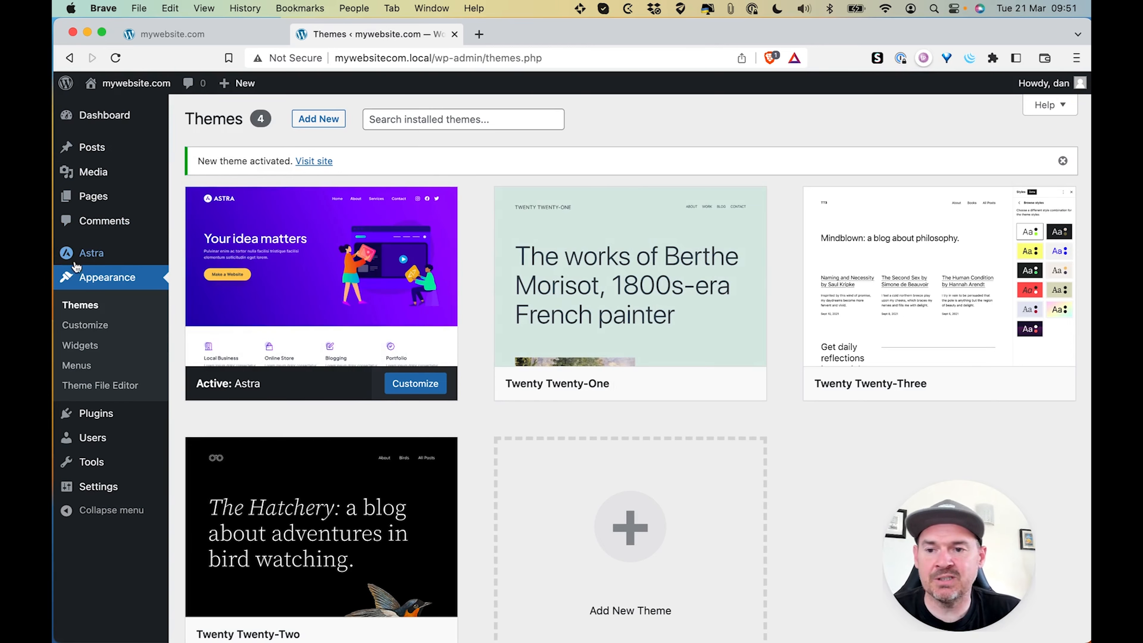
Look at the live homepage with the Astra theme applied and return to the installed themes overview
mouse_move(97, 256)
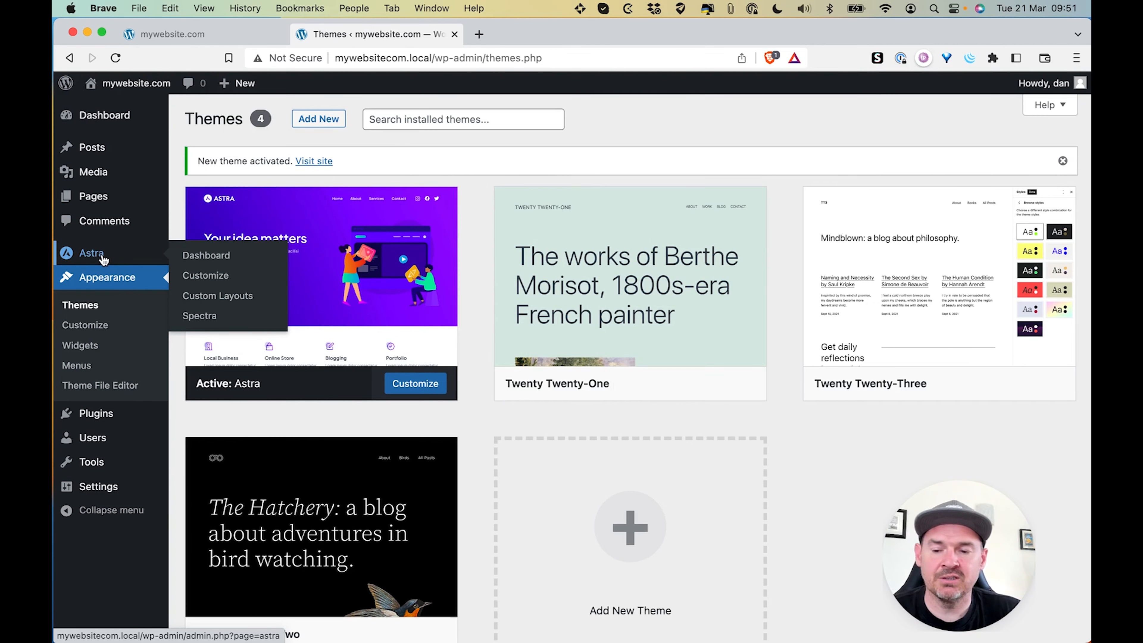
left_click(172, 34)
scroll(611, 318, "down", 1)
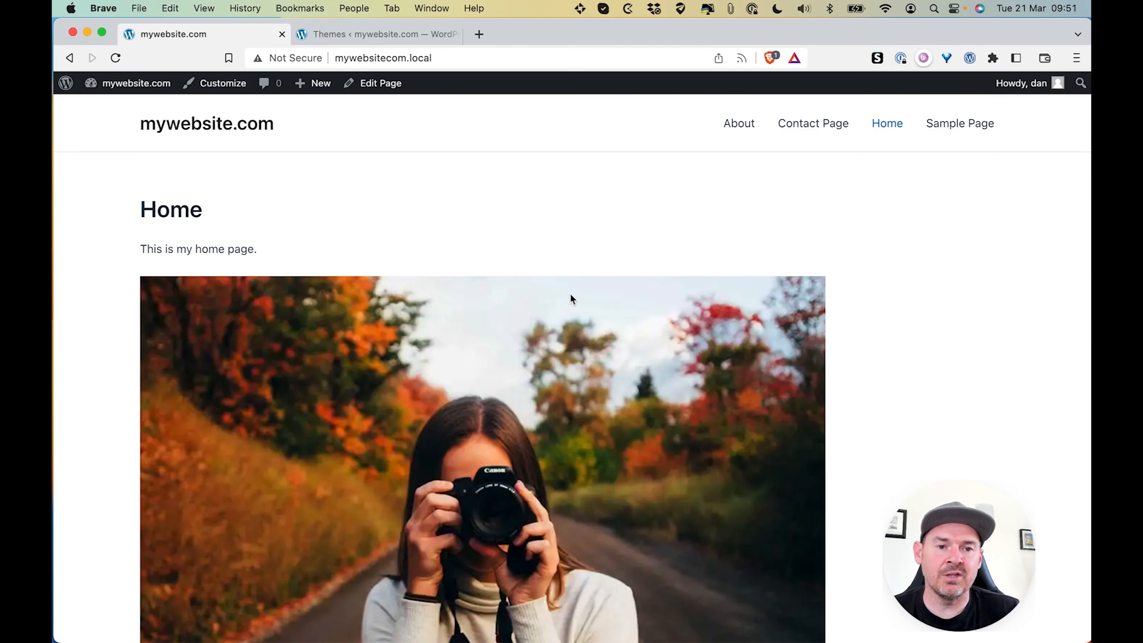
left_click(375, 34)
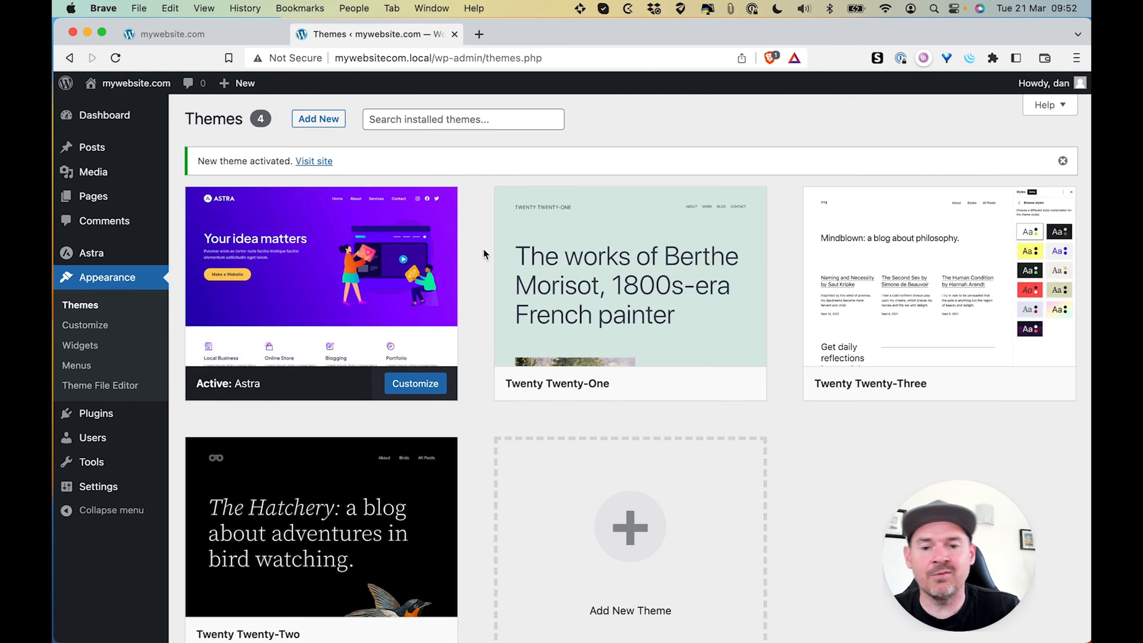
Look at the available themes and the Astra welcome page, and return to the installed themes overview
left_click(330, 119)
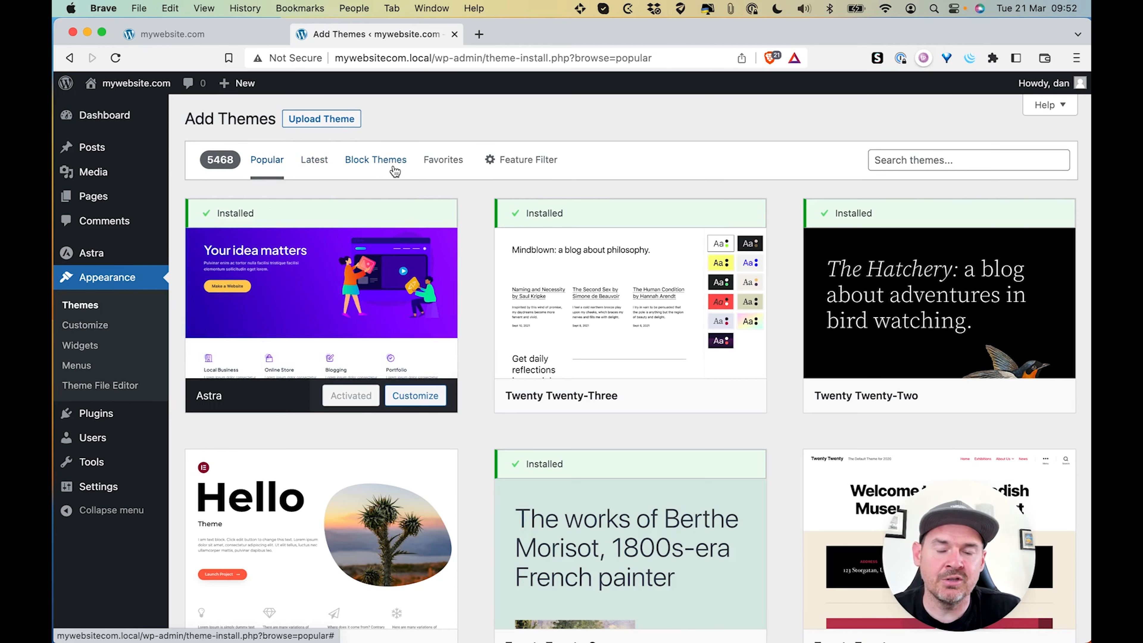
mouse_move(615, 295)
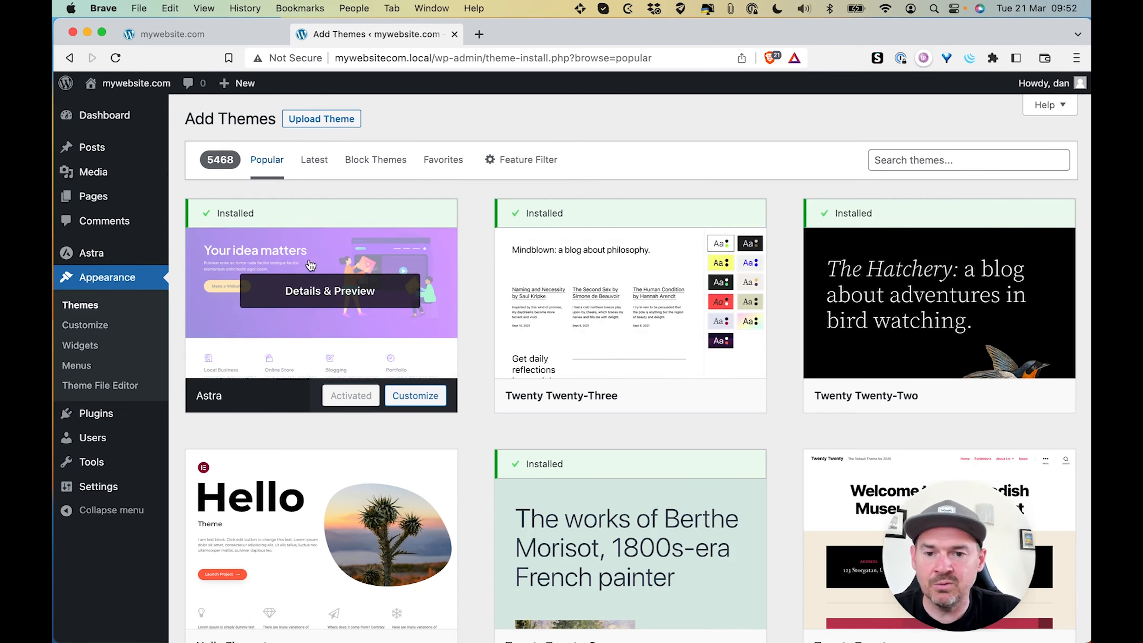
left_click(96, 253)
mouse_move(125, 372)
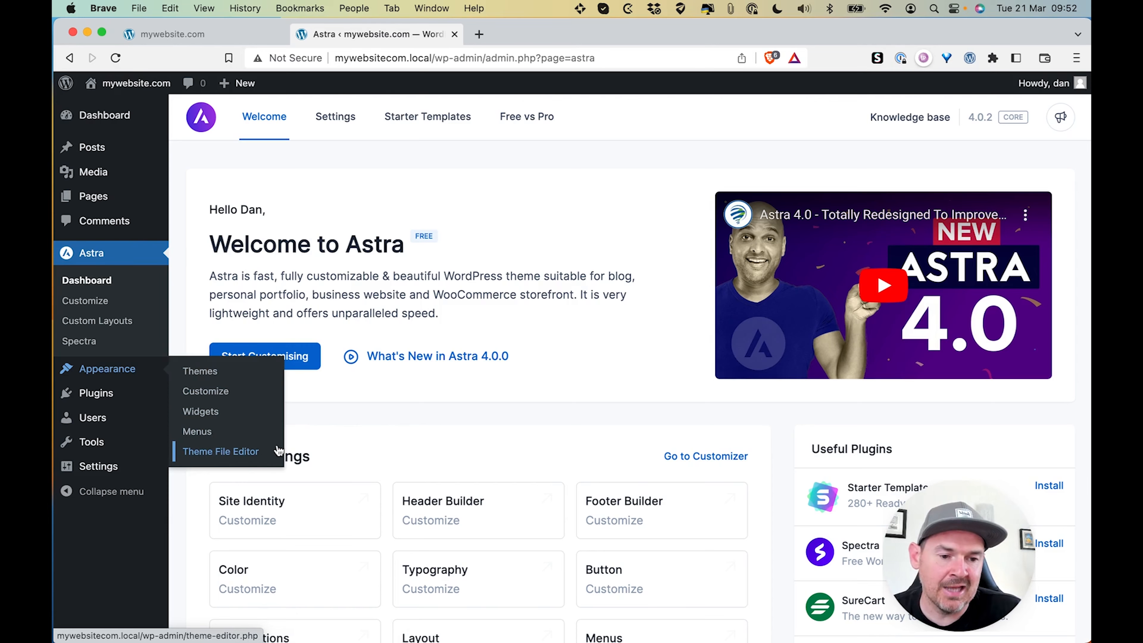
left_click(209, 370)
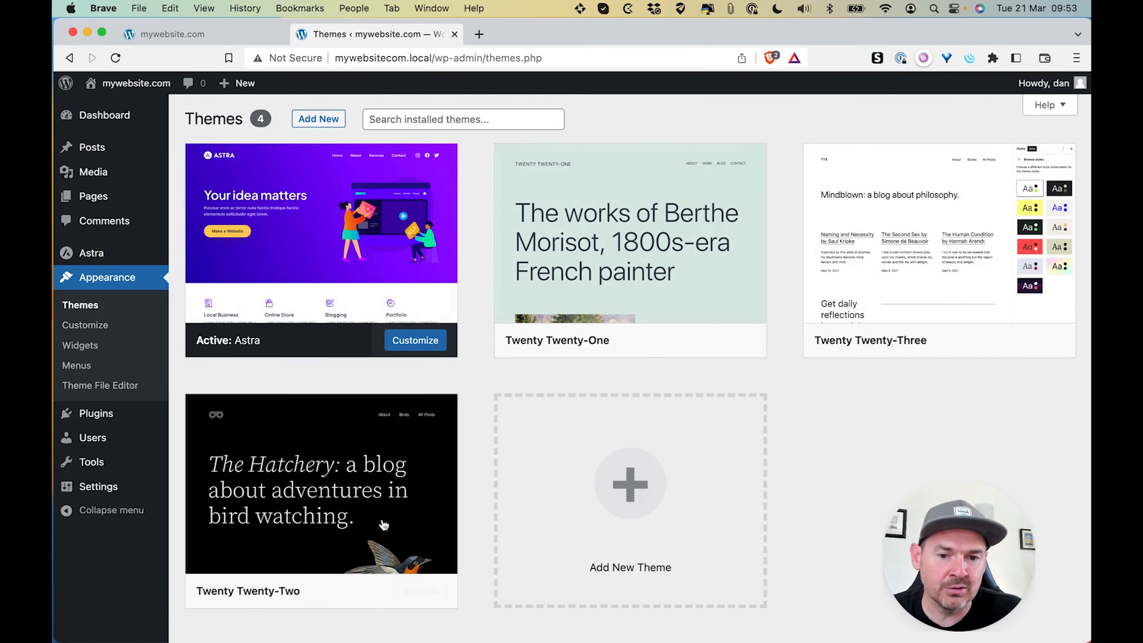
Open the theme customizer's global typography settings and apply the preset with sans-serif headings and a serif body font
left_click(91, 329)
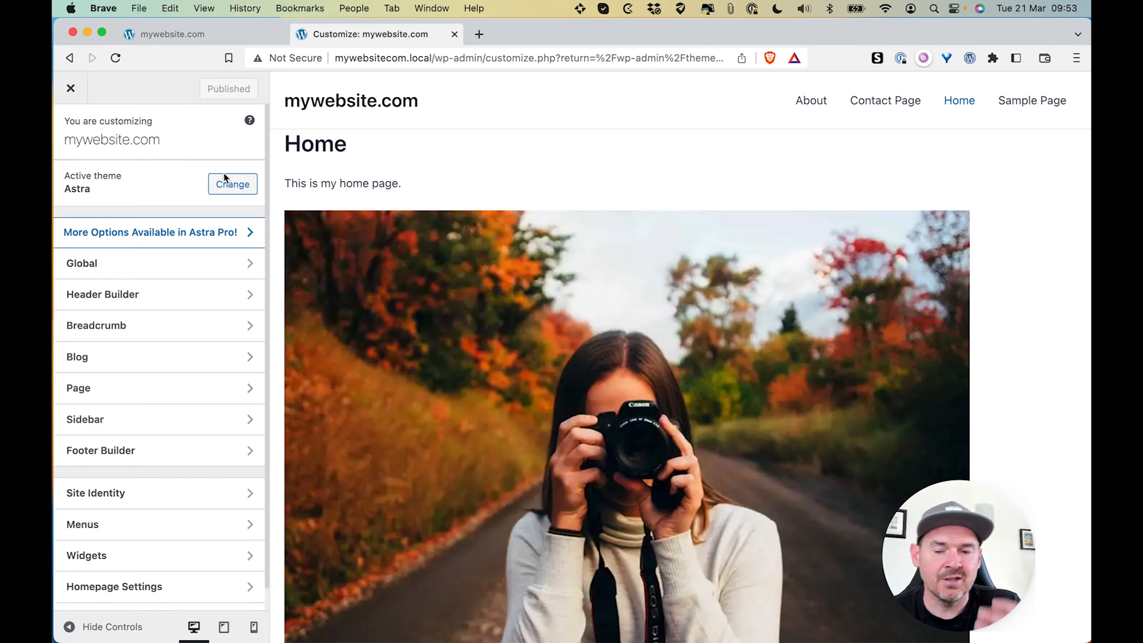
left_click(184, 266)
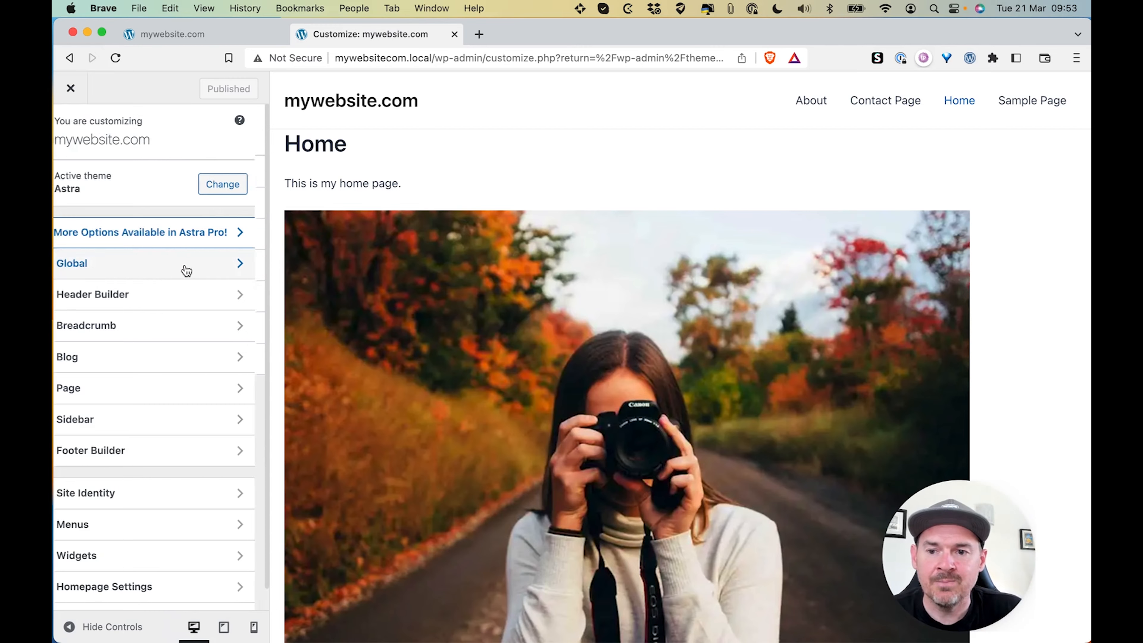
left_click(140, 176)
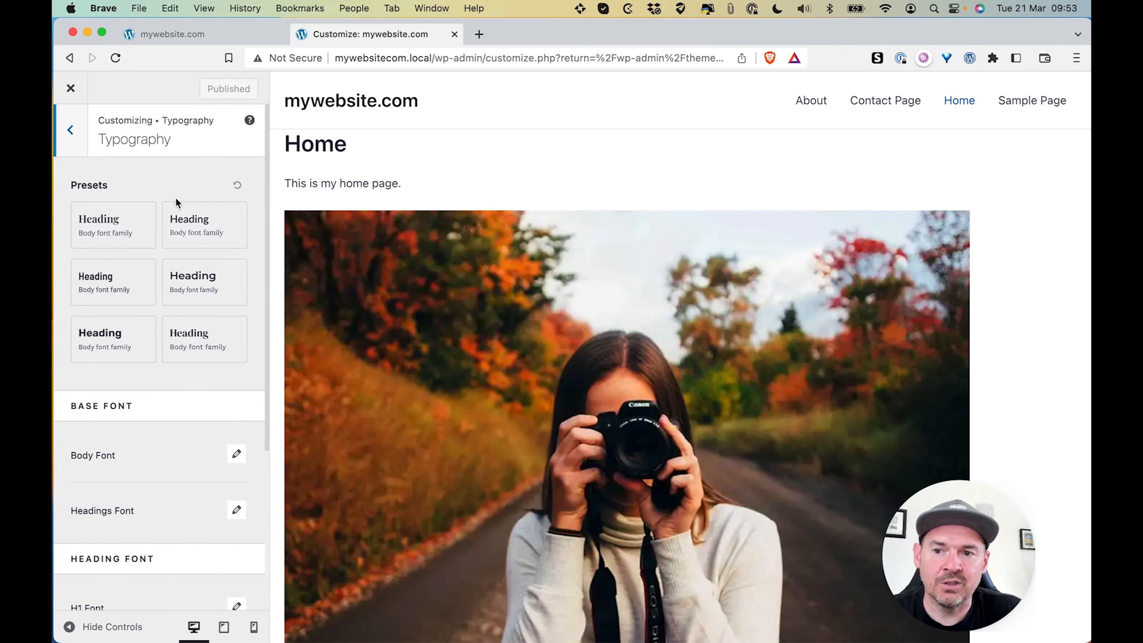
left_click(203, 273)
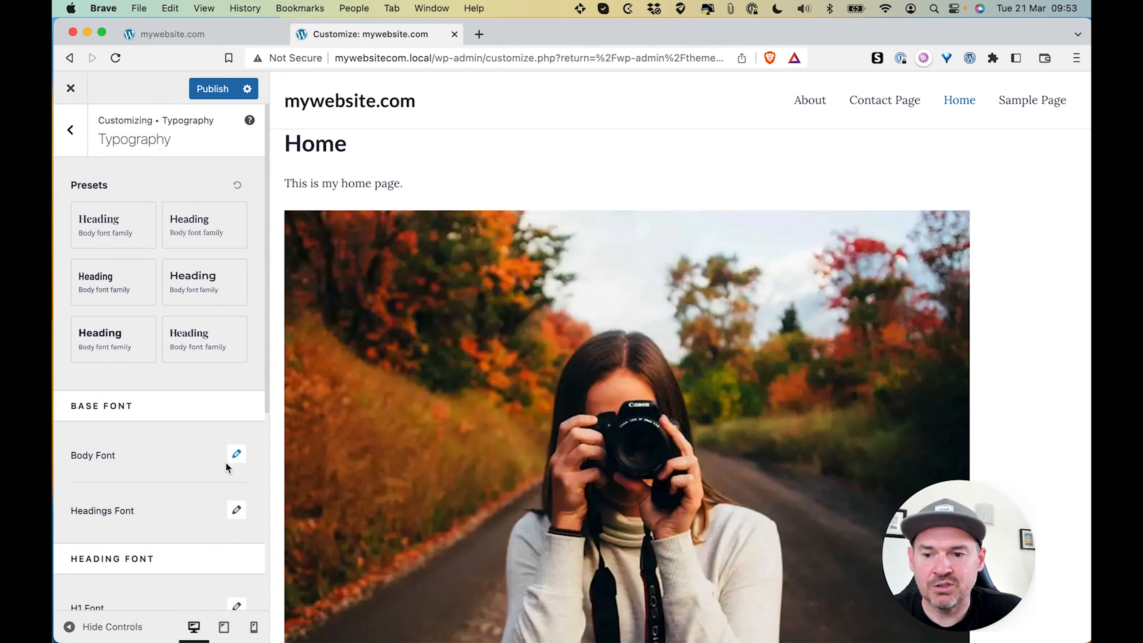
Examine the heading font settings in the customizer, including the family, weight and size options for H2
scroll(226, 478, "down", 10)
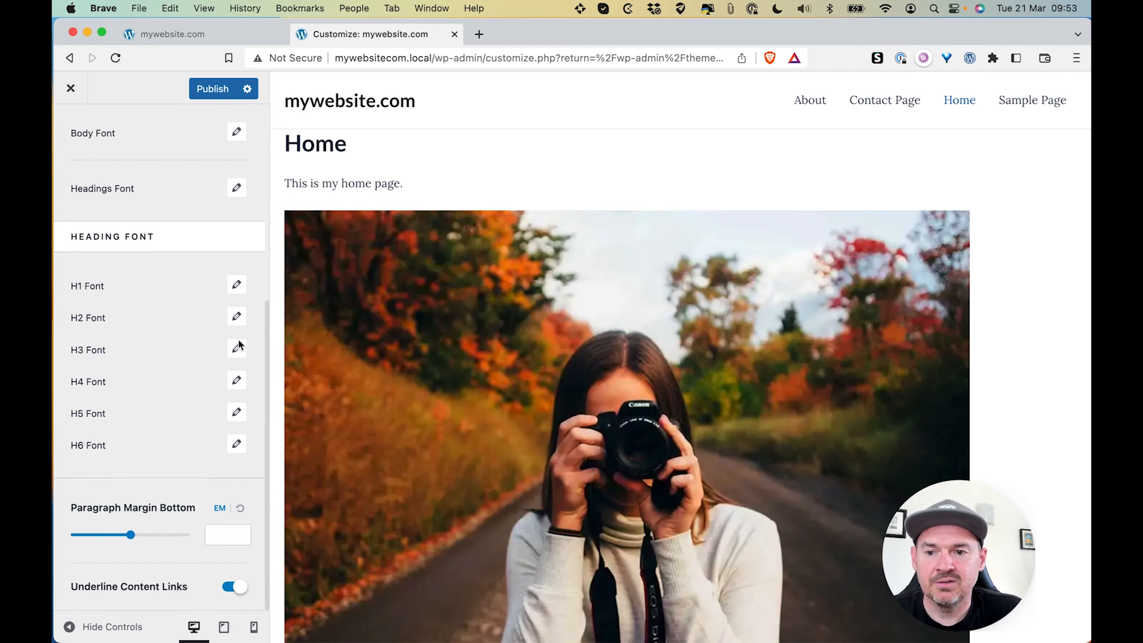
left_click(237, 317)
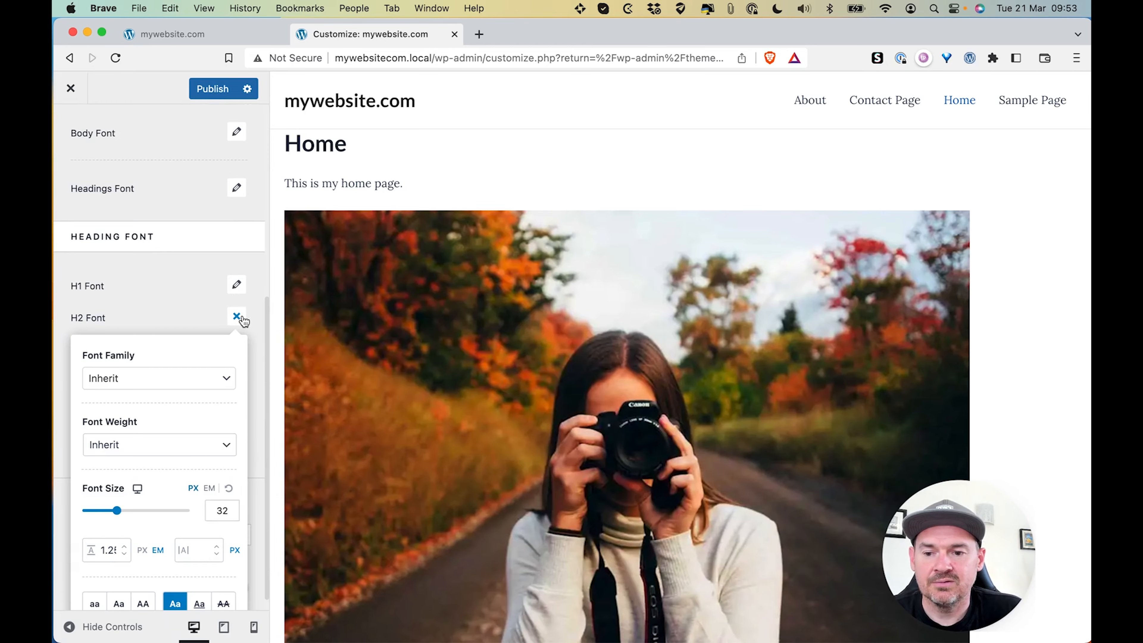
left_click(206, 311)
scroll(181, 290, "up", 10)
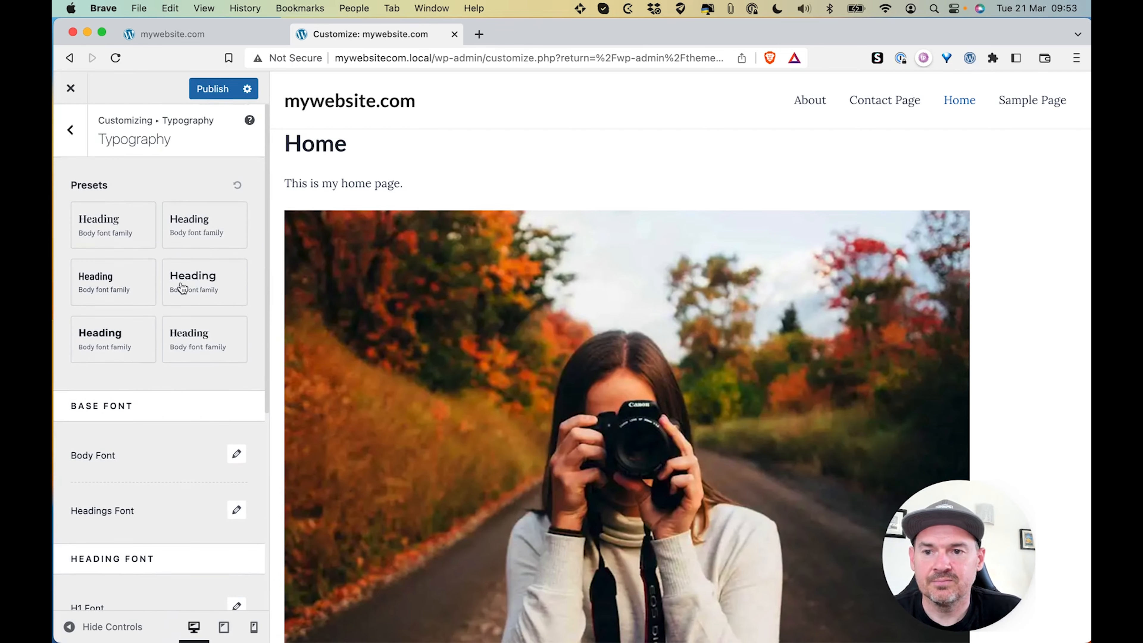
Change the third global palette color to a blue of about #265FB9 and leave the customizer, discarding the unpublished changes
left_click(66, 135)
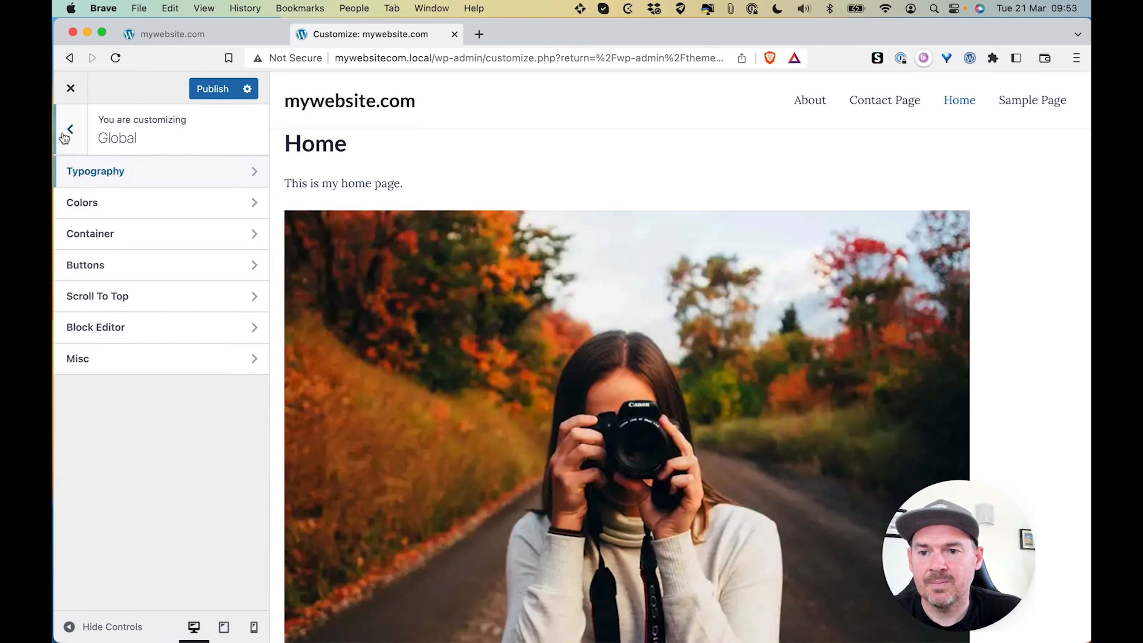
left_click(154, 213)
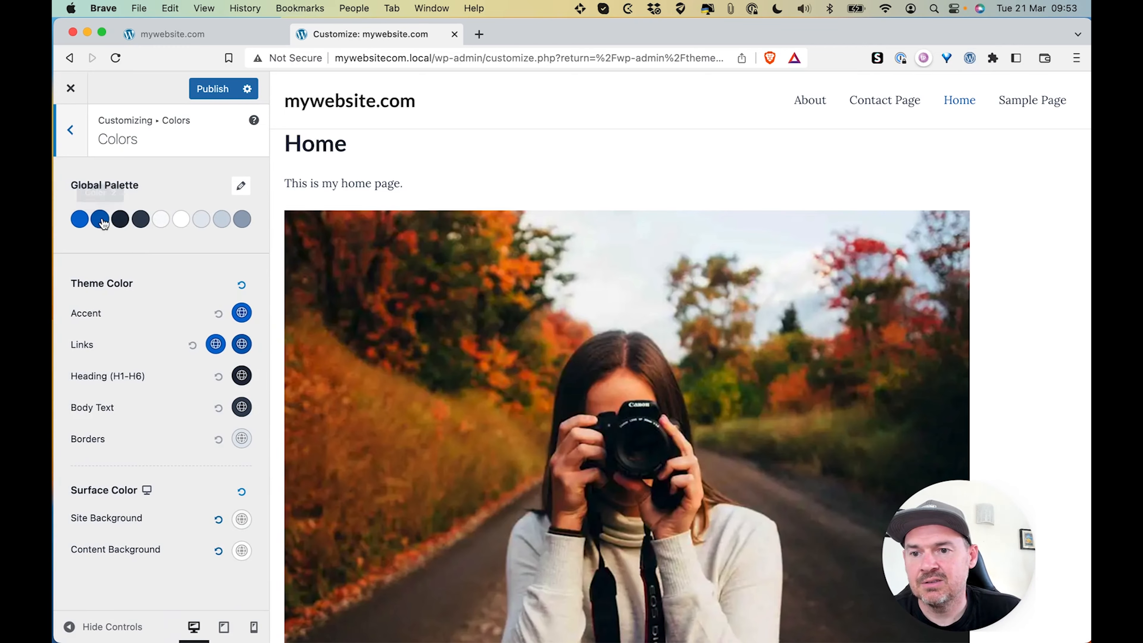
left_click(119, 219)
left_click(215, 273)
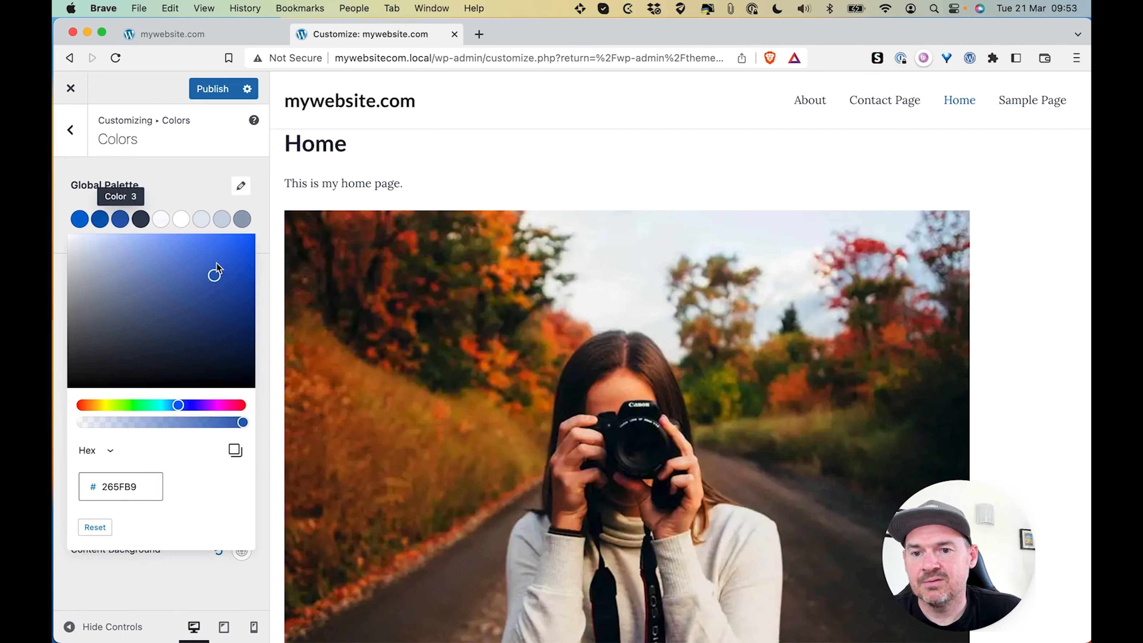
left_click(214, 195)
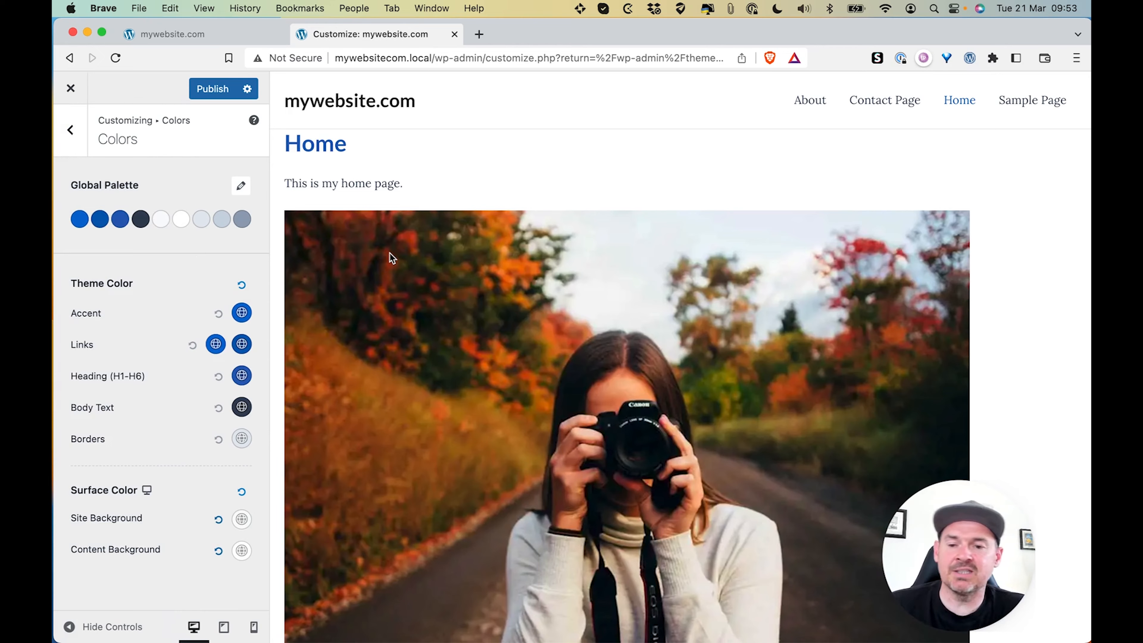
left_click(70, 89)
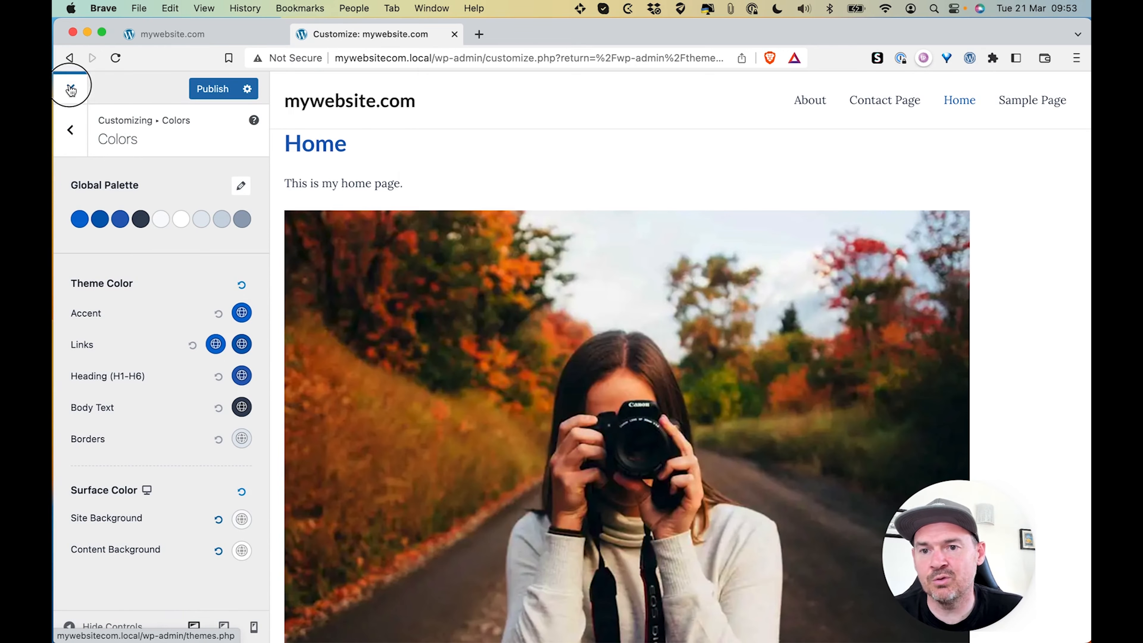
left_click(696, 153)
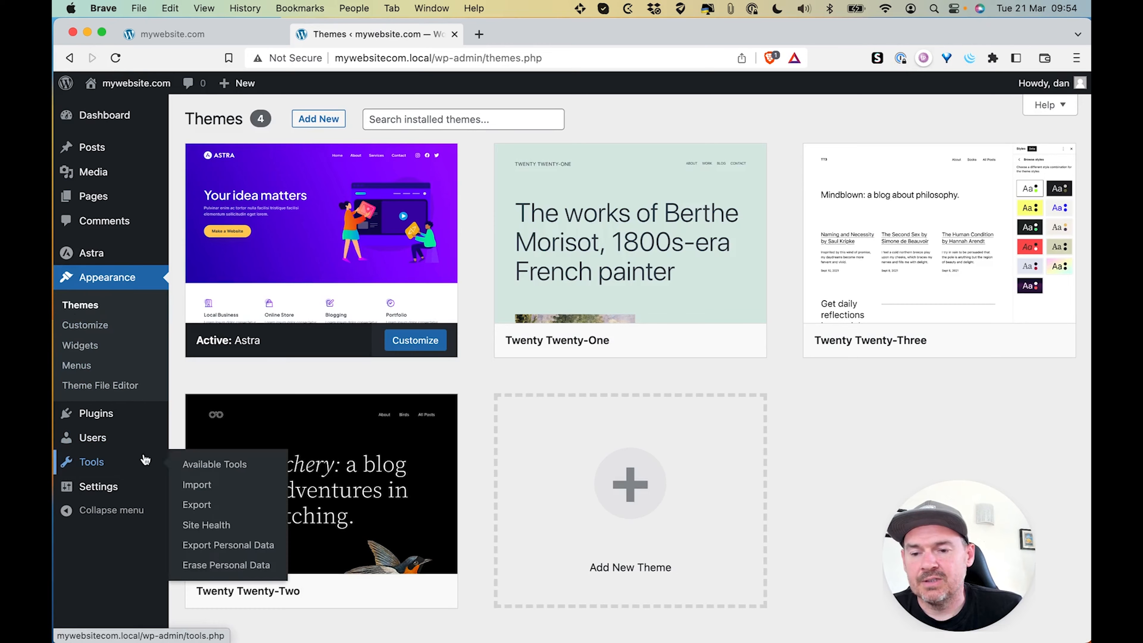
Search the plugins available to add for "contact form" and check the active installations of Contact Form 7
left_click(80, 420)
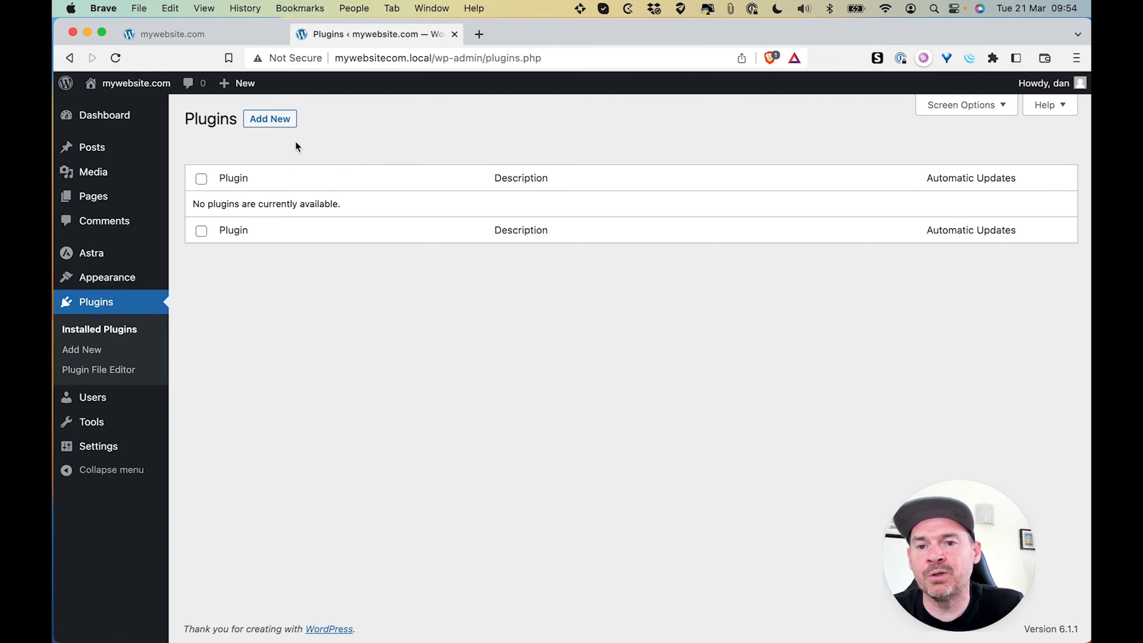
left_click(272, 120)
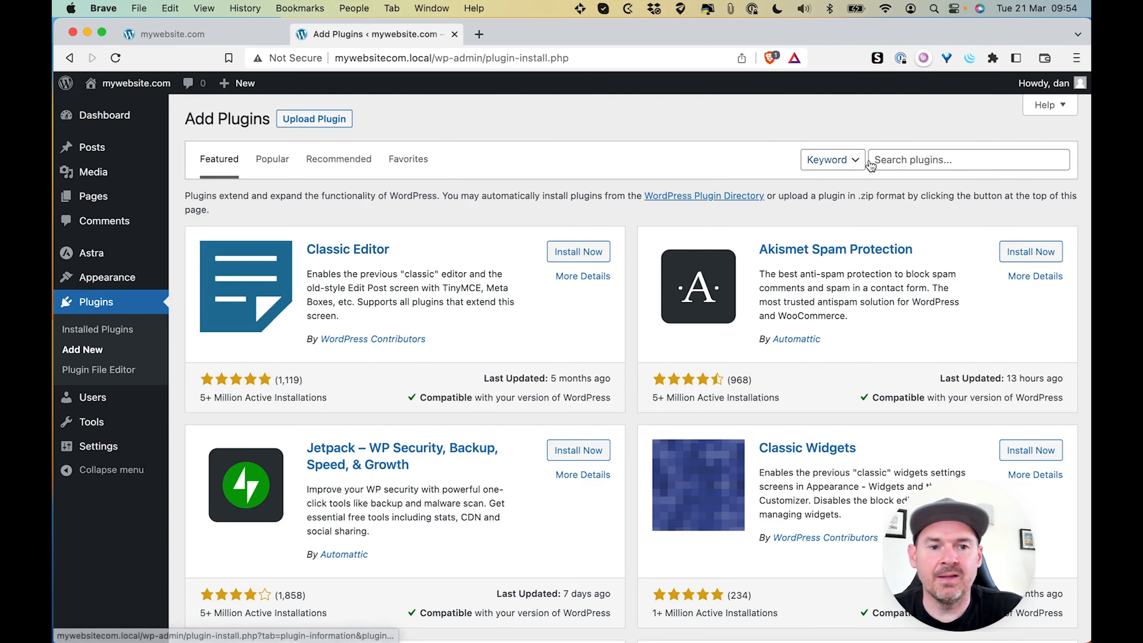
left_click(918, 157)
type("ntac")
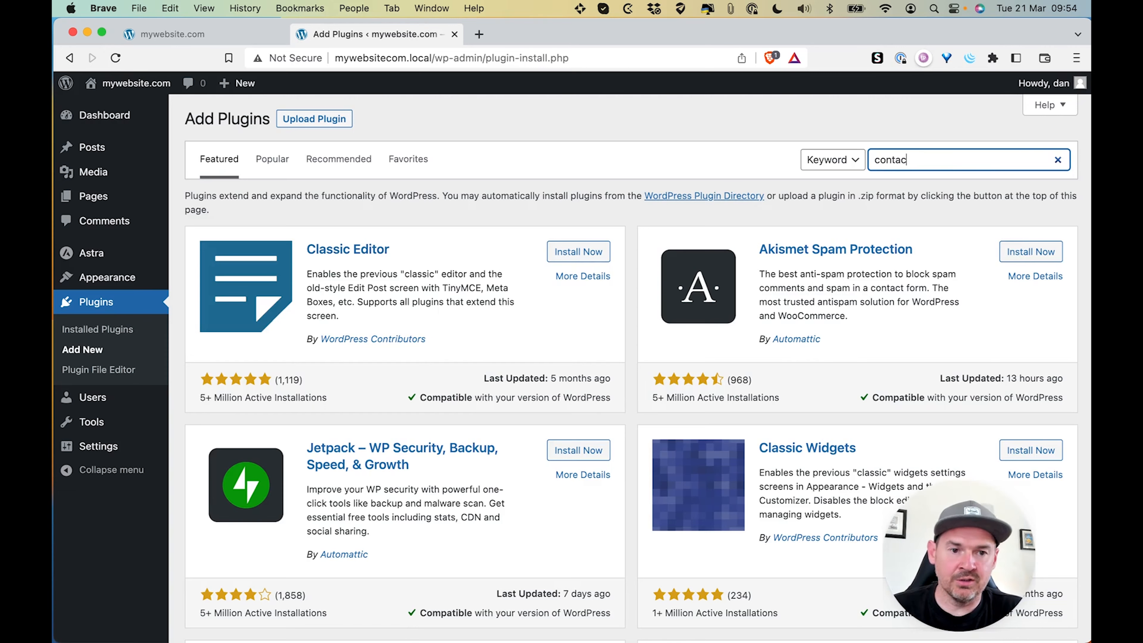
type("t form")
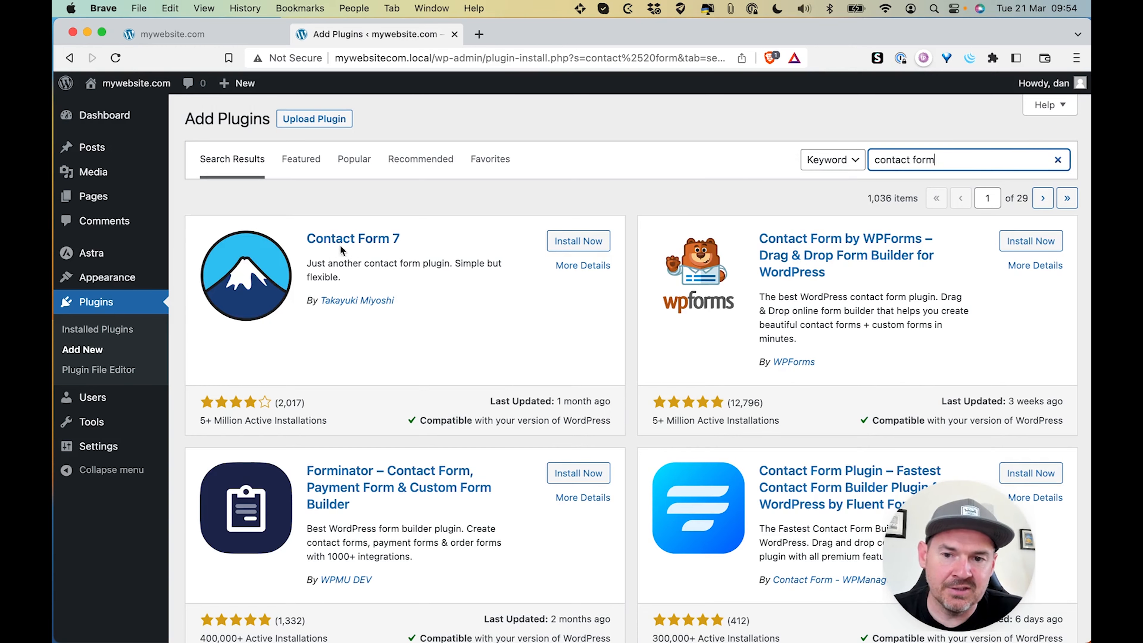
left_click_drag(199, 423, 333, 421)
left_click(336, 423)
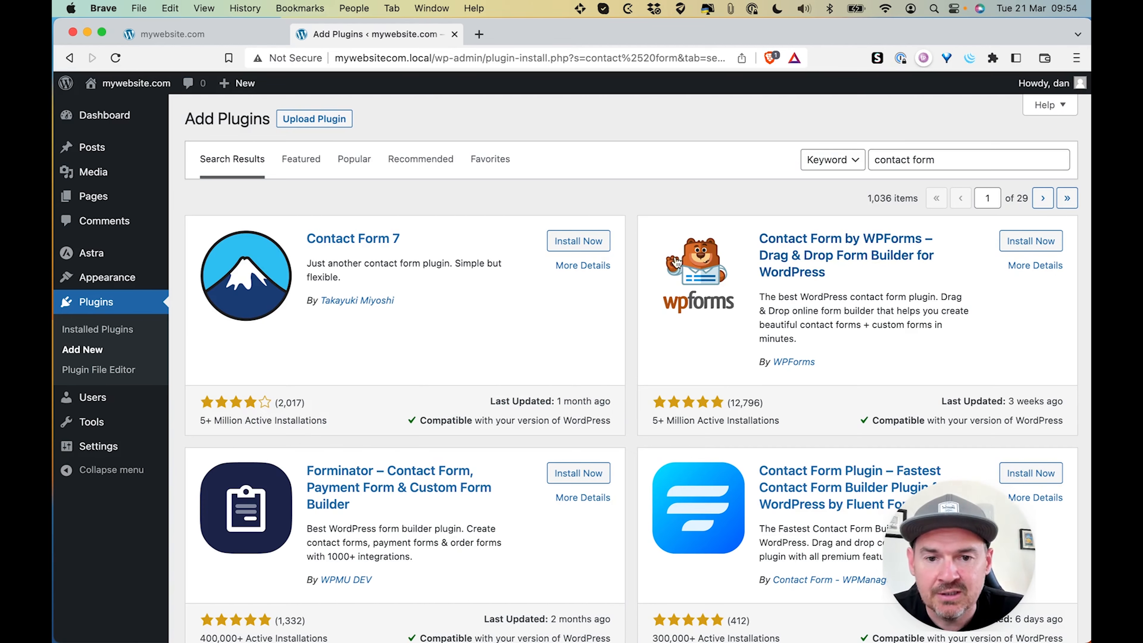
Install and activate the Contact Form 7 plugin and open its settings
left_click(591, 245)
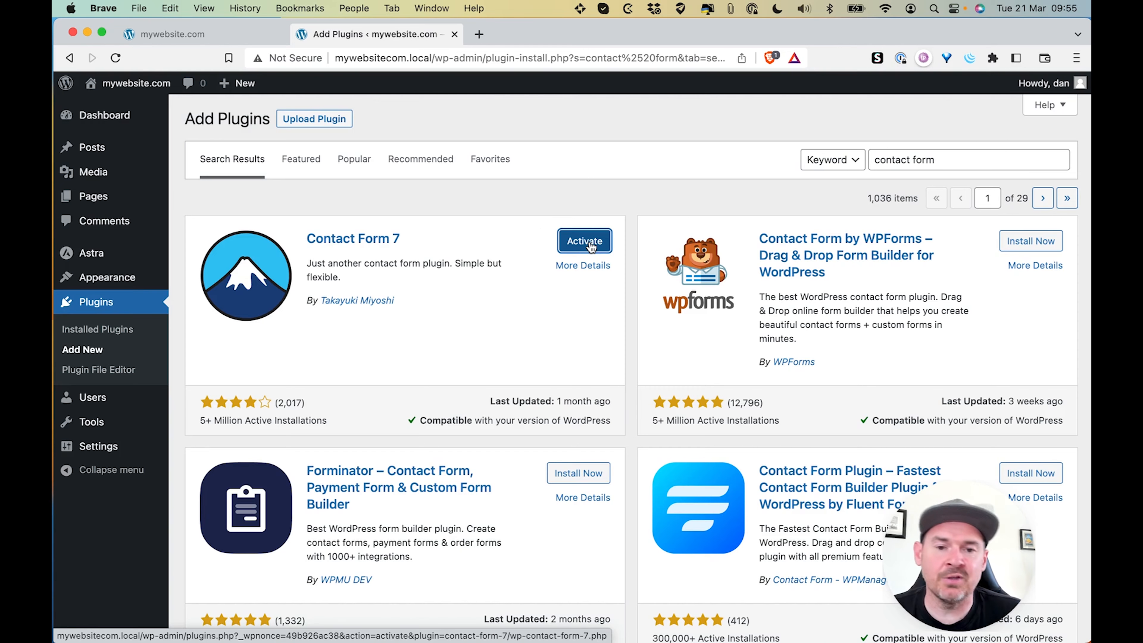
left_click(583, 240)
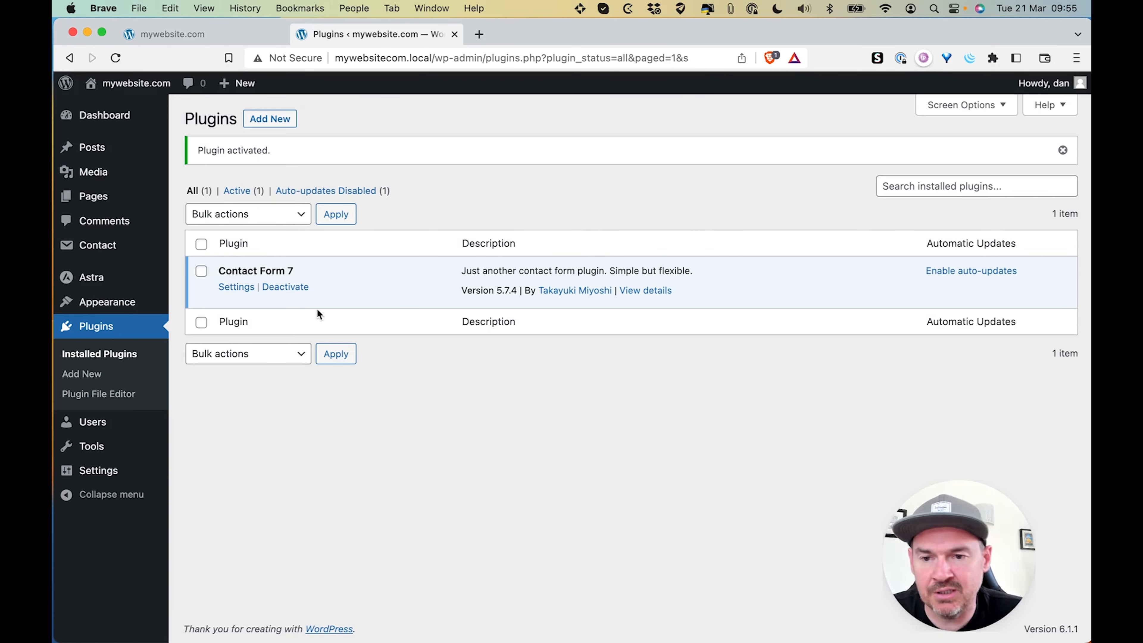
left_click(229, 289)
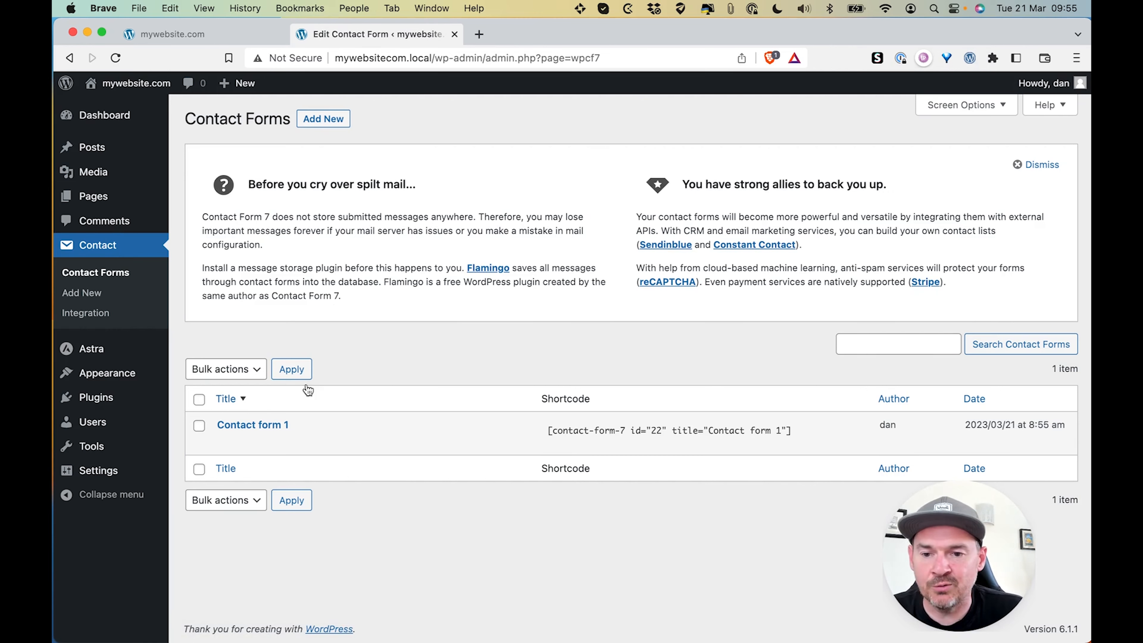
Open Contact form 1 for editing and copy its shortcode
left_click(235, 425)
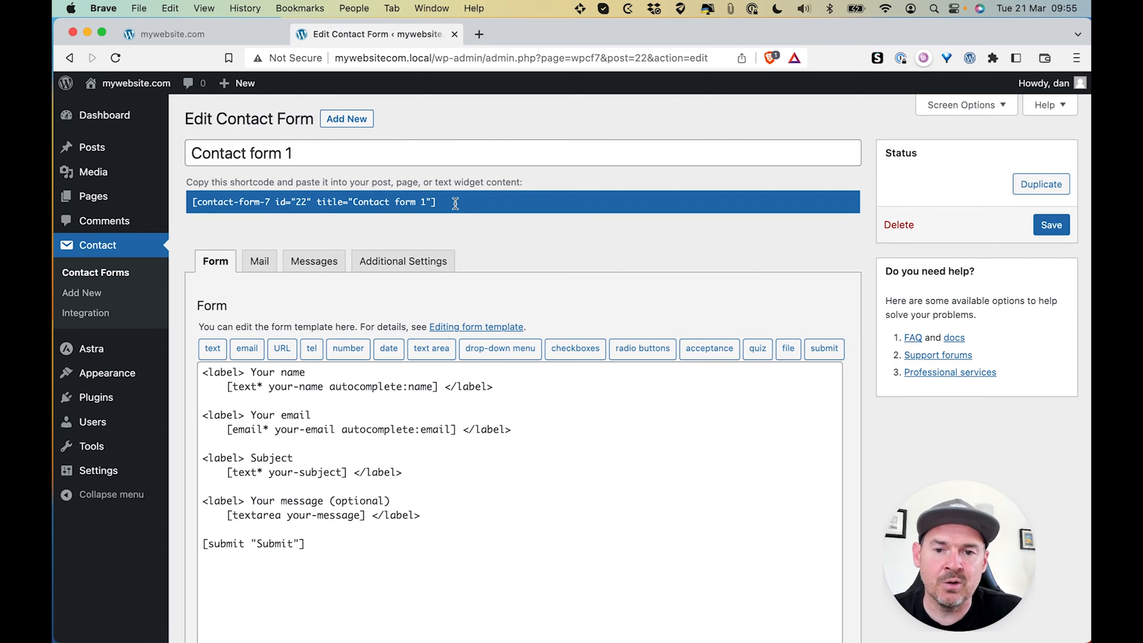
mouse_move(458, 202)
left_mouse_down()
mouse_move(299, 203)
mouse_move(446, 211)
left_mouse_up()
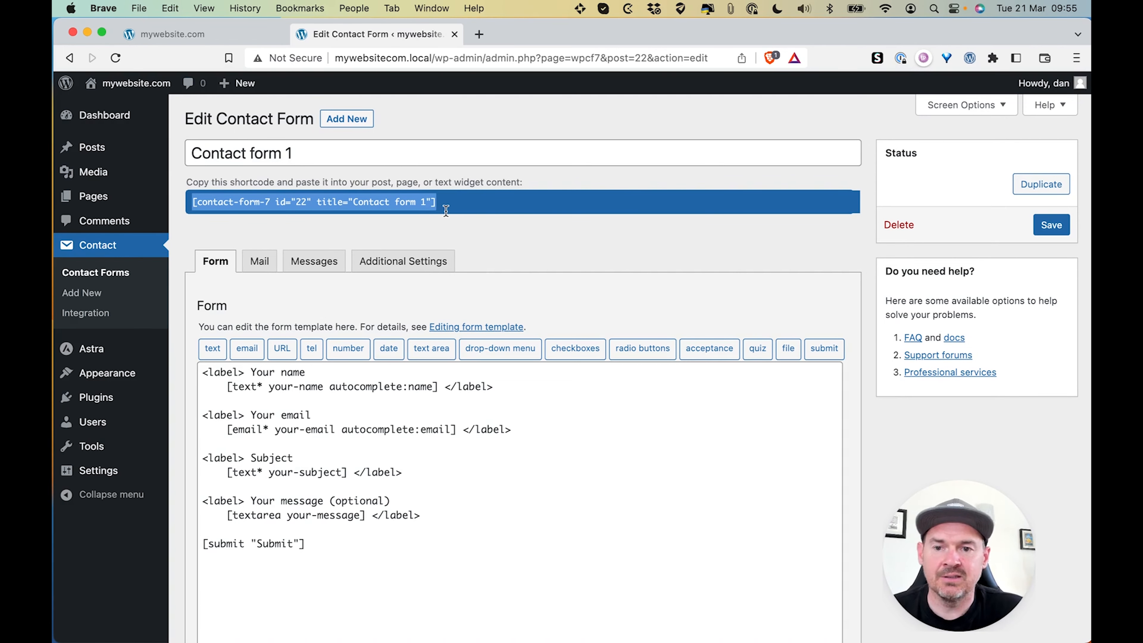
key("super+c")
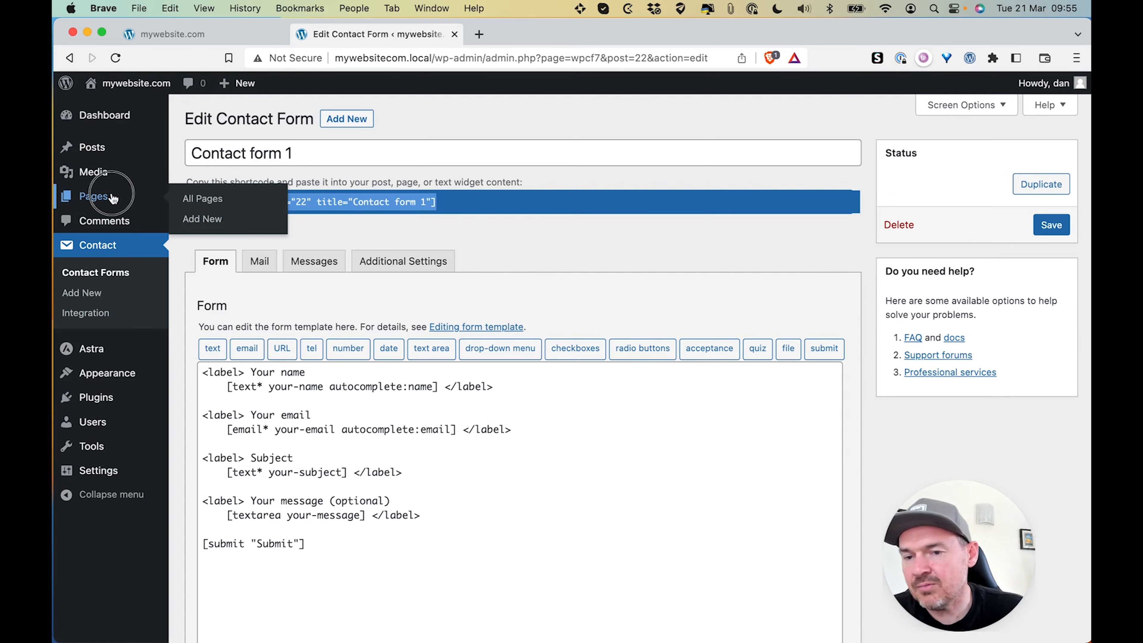
Insert Contact form 1 below the photo on the Home page using the copied shortcode, and update the page
left_click(114, 198)
left_click(225, 311)
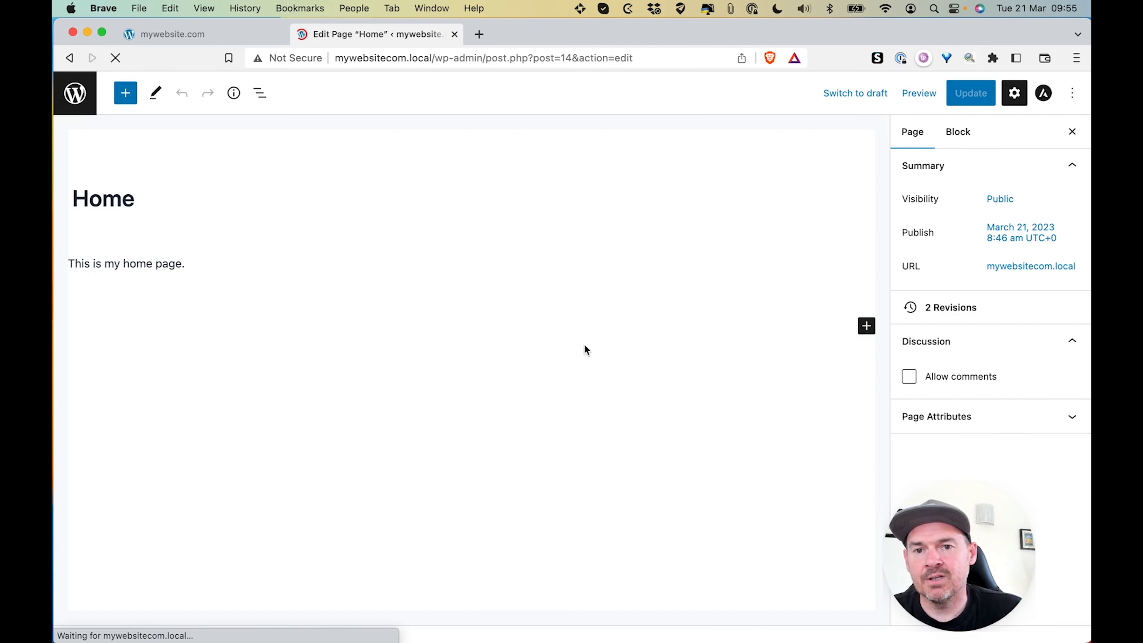
scroll(249, 385, "down", 10)
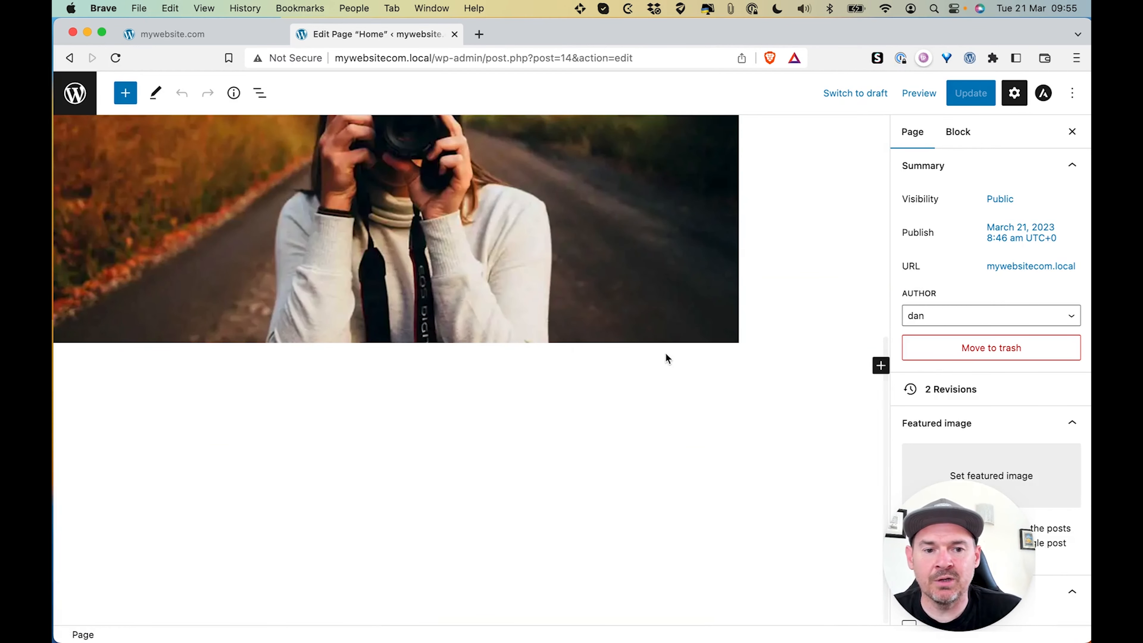
left_click(881, 365)
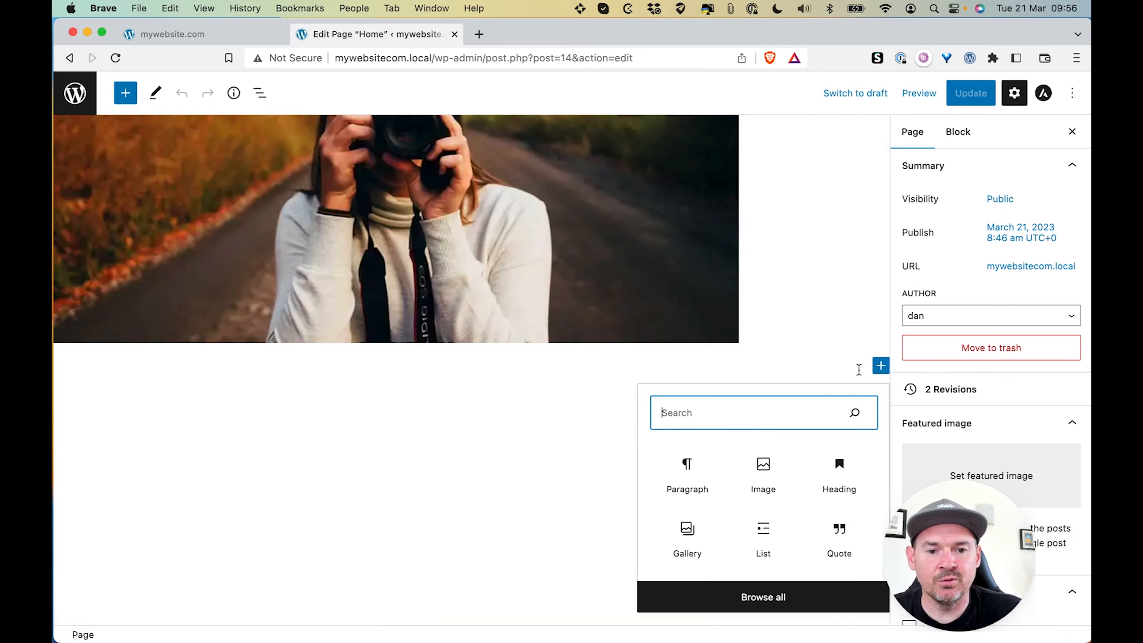
left_click(718, 417)
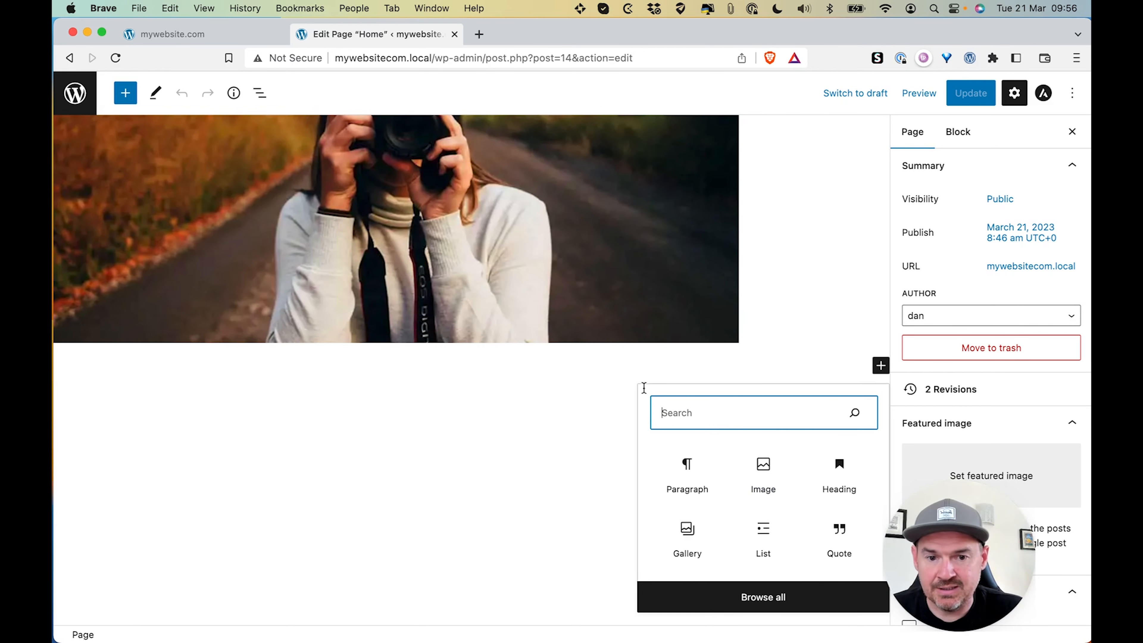
left_click(519, 369)
left_click(333, 371)
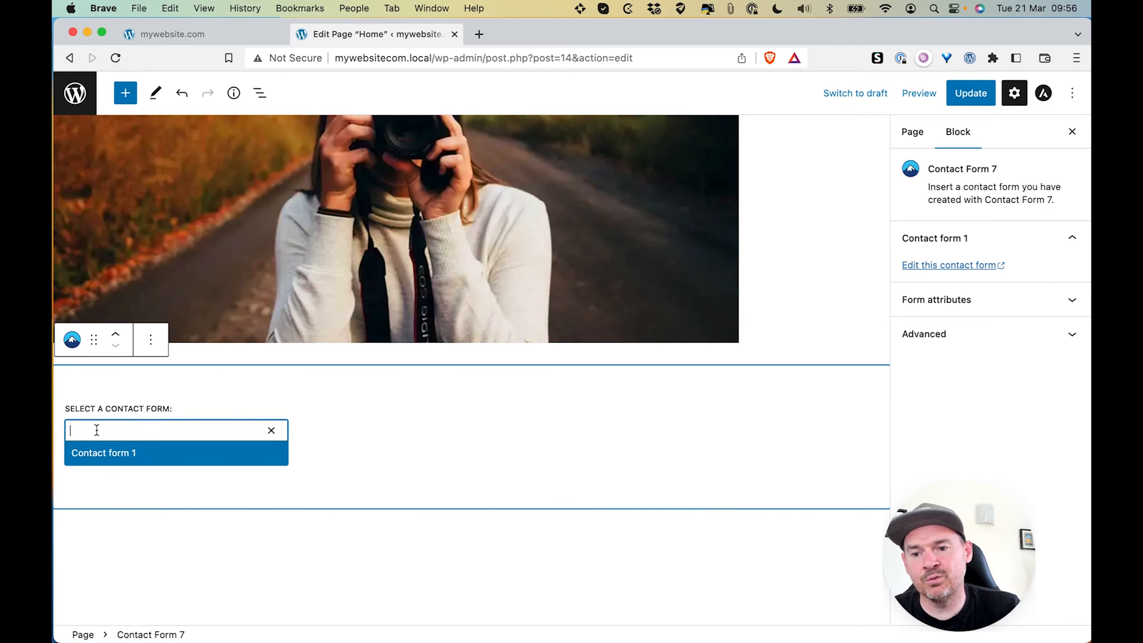
left_click(132, 459)
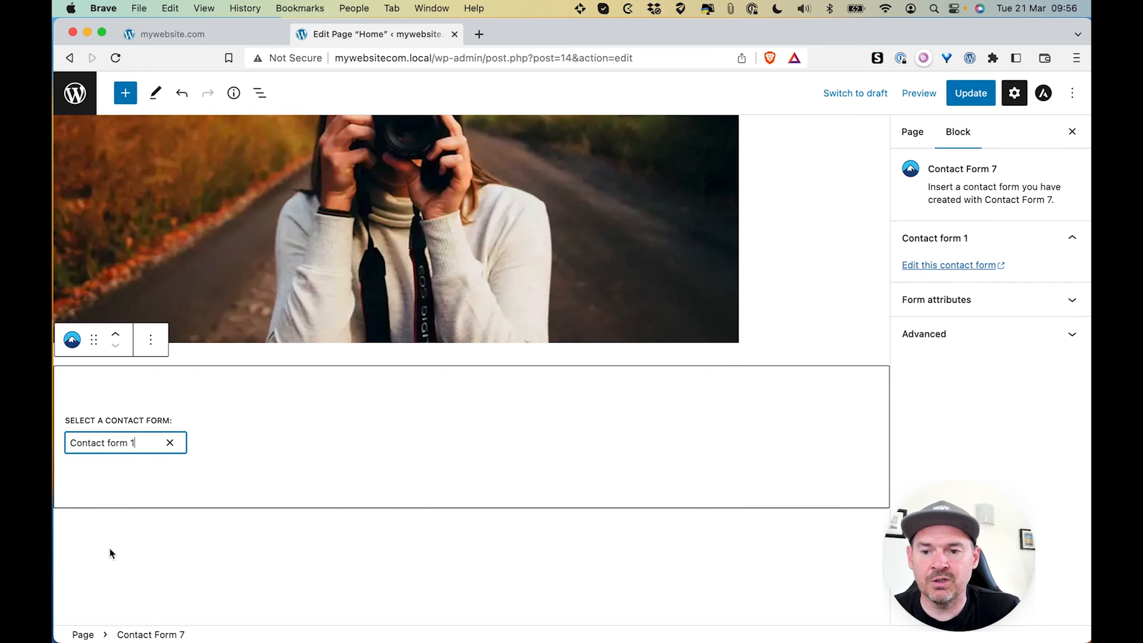
left_click(968, 95)
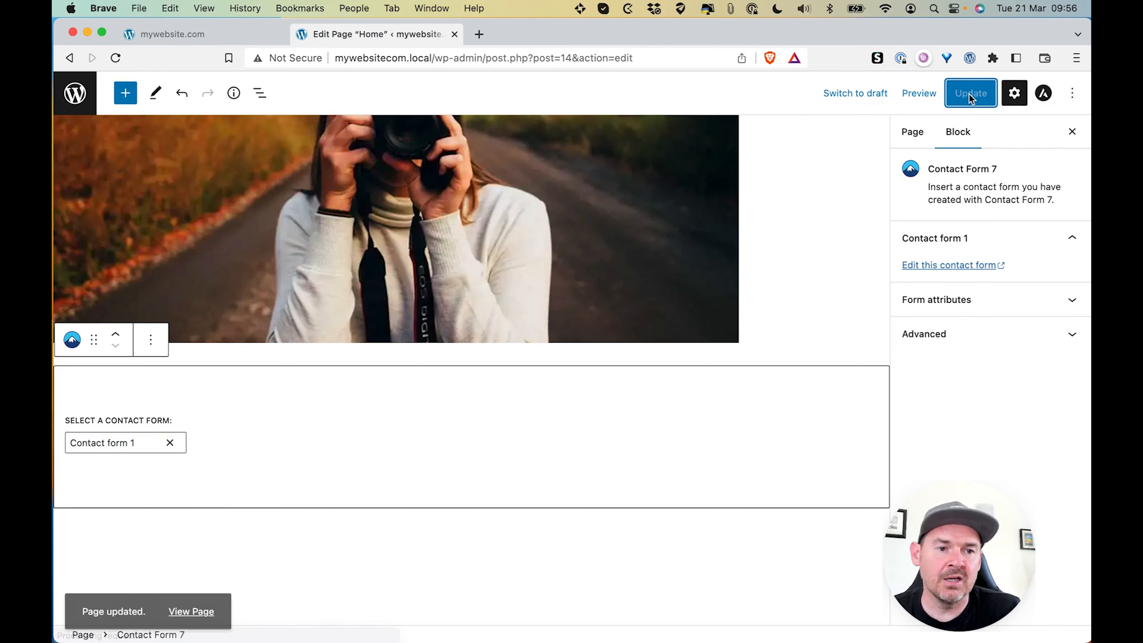
Reload the live home page and examine the contact form below the photo, from the name field to the submit button
left_click(178, 33)
left_click(112, 59)
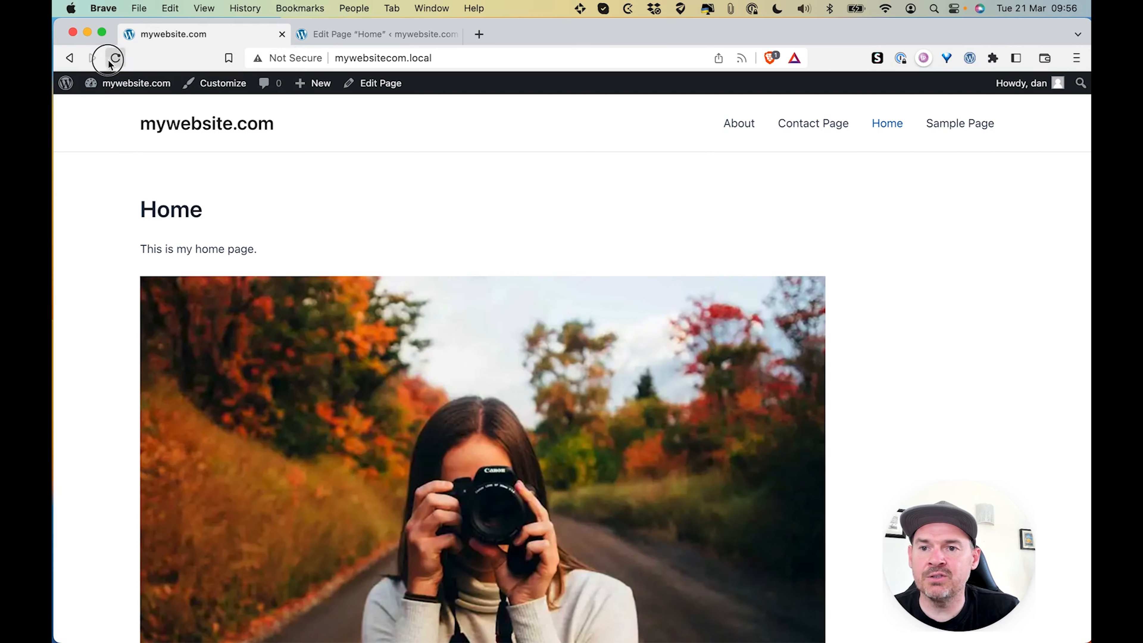
scroll(401, 212, "down", 10)
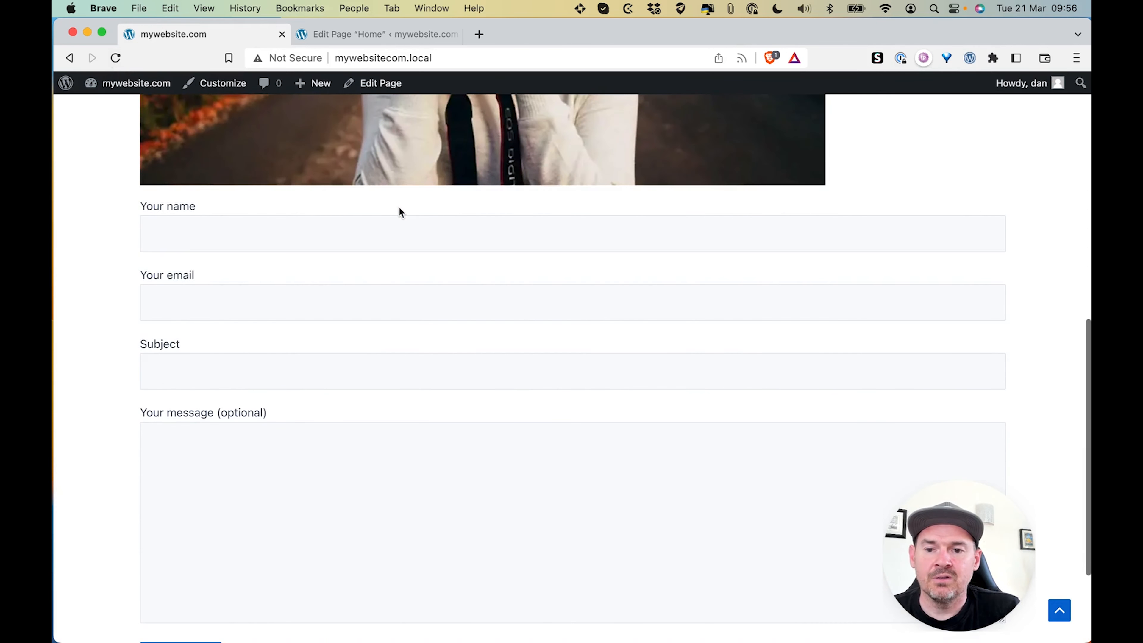
scroll(399, 207, "down", 2)
scroll(650, 250, "down", 2)
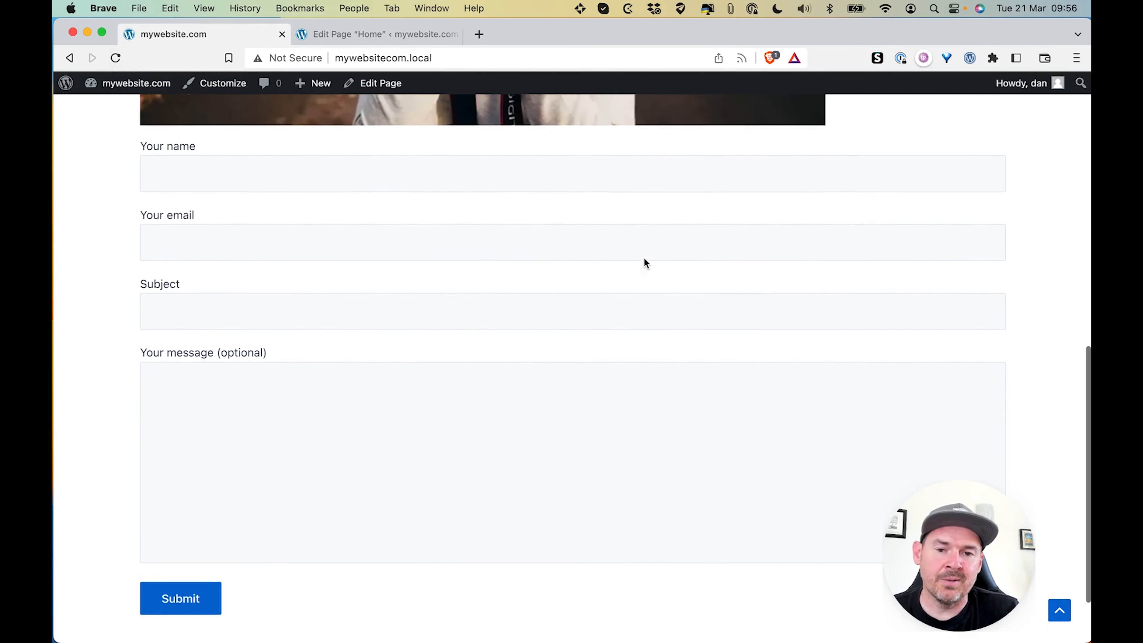
scroll(644, 257, "up", 15)
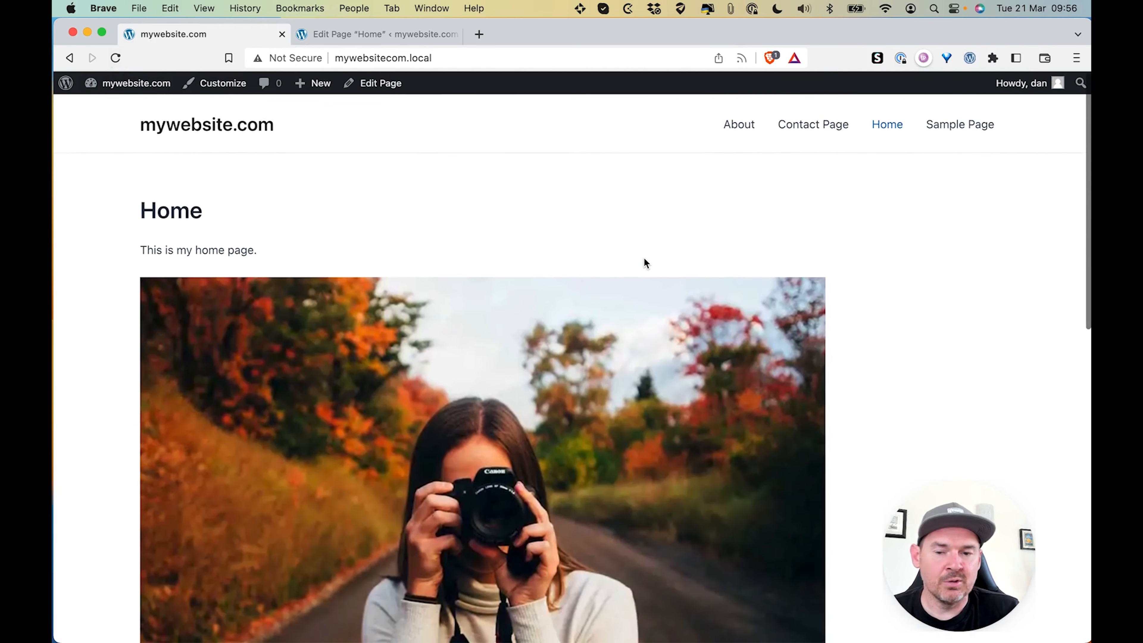
scroll(607, 250, "down", 8)
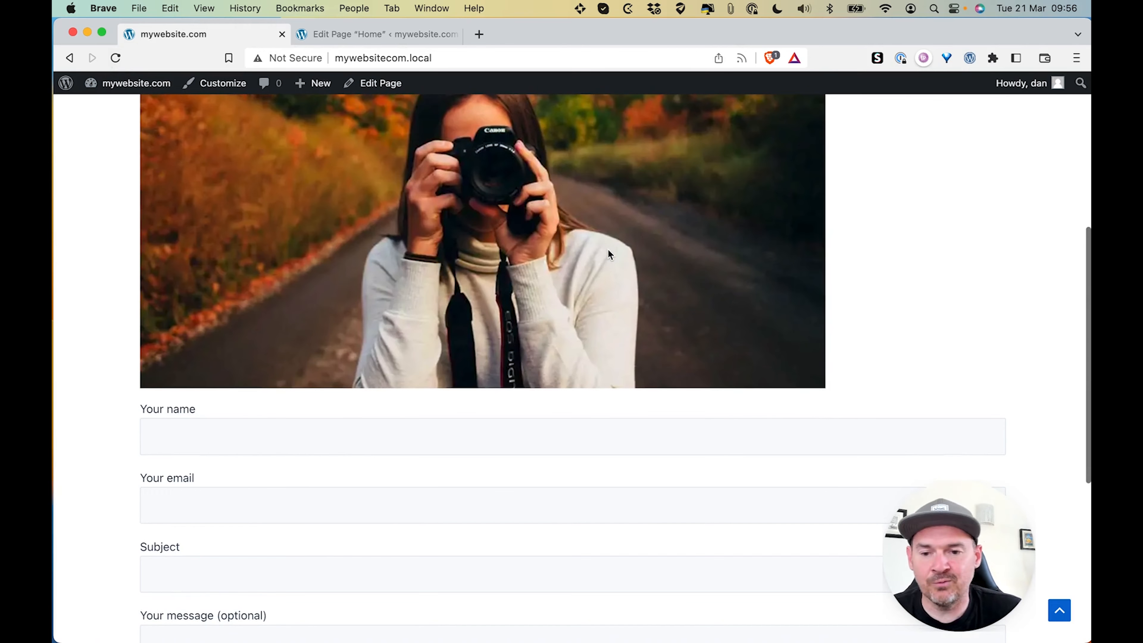
scroll(607, 250, "down", 5)
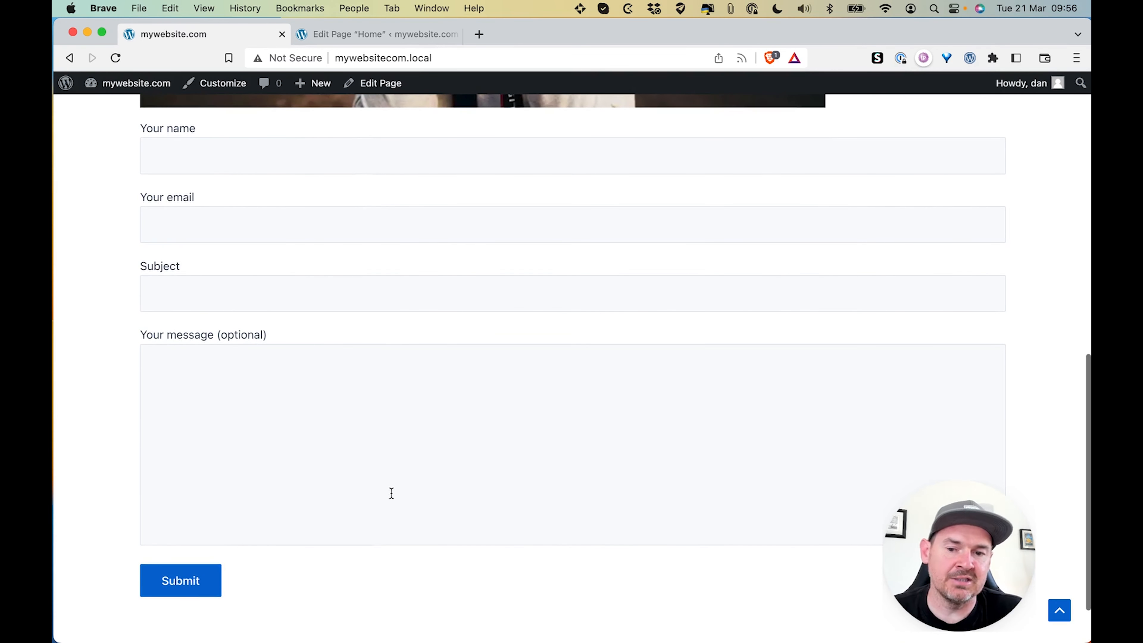
scroll(385, 500, "down", 1)
scroll(383, 502, "up", 5)
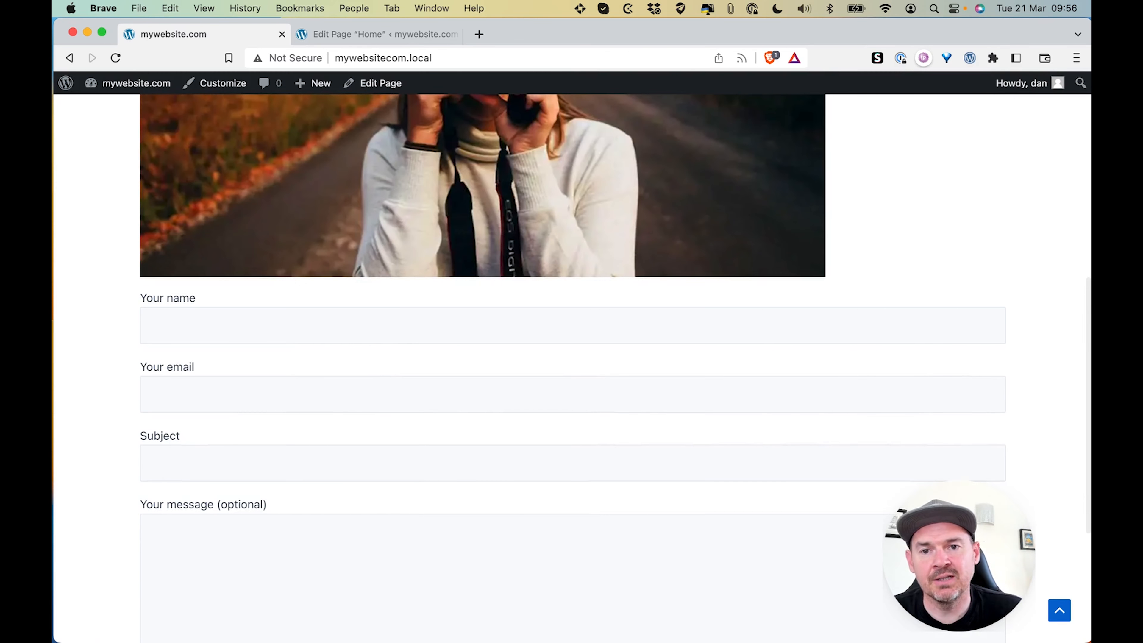
Return to the administration, open the form for adding a new user and examine the available roles
left_click(409, 43)
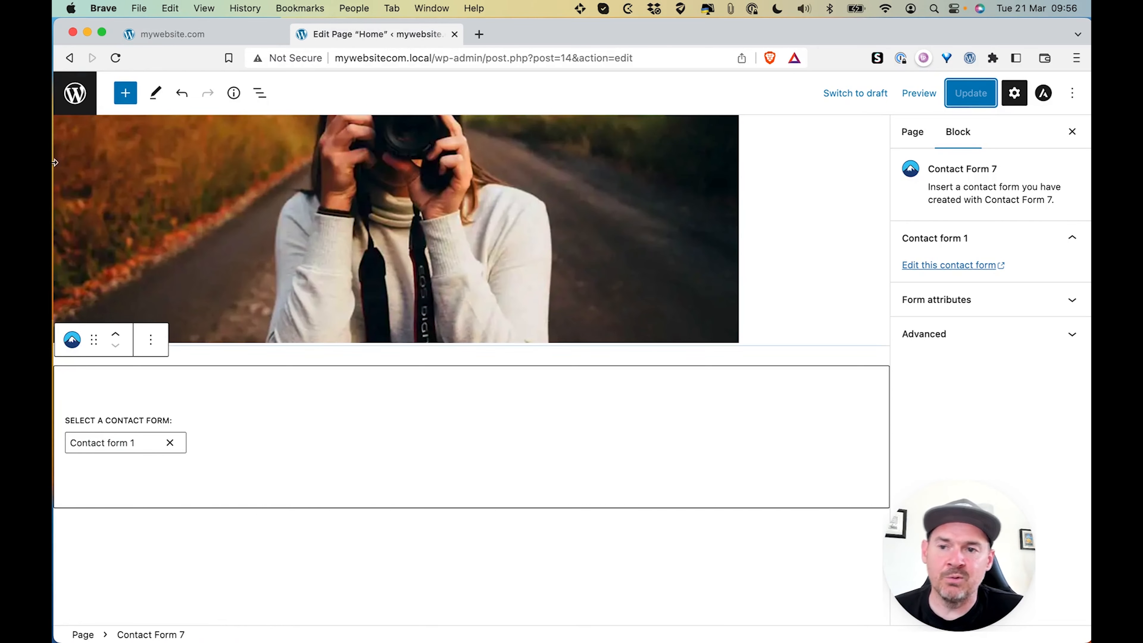
left_click(80, 110)
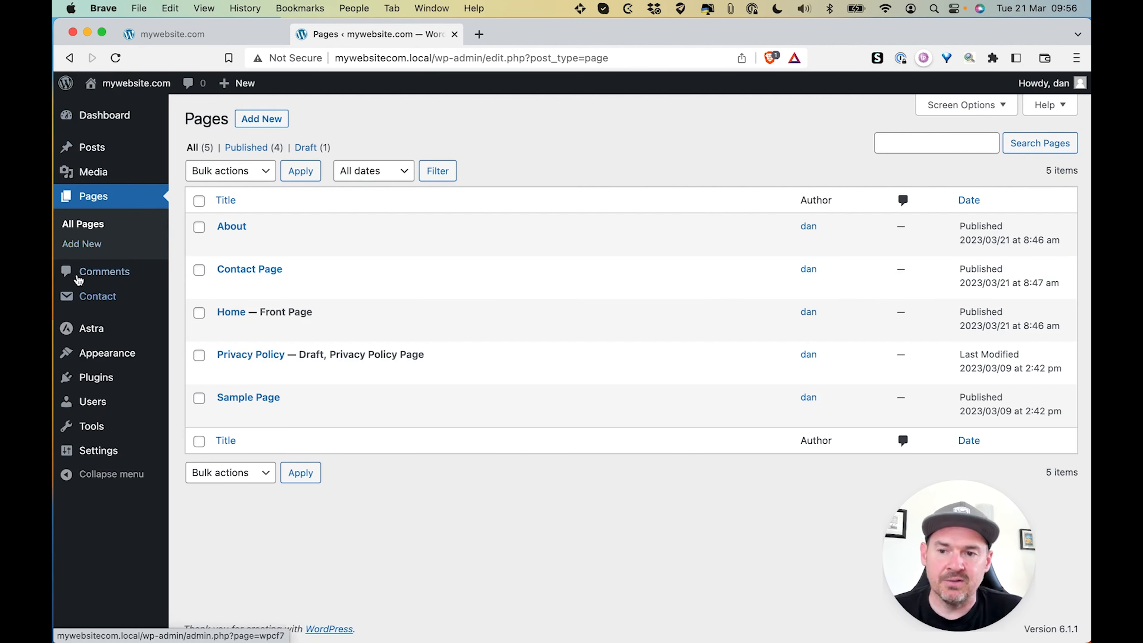
mouse_move(112, 397)
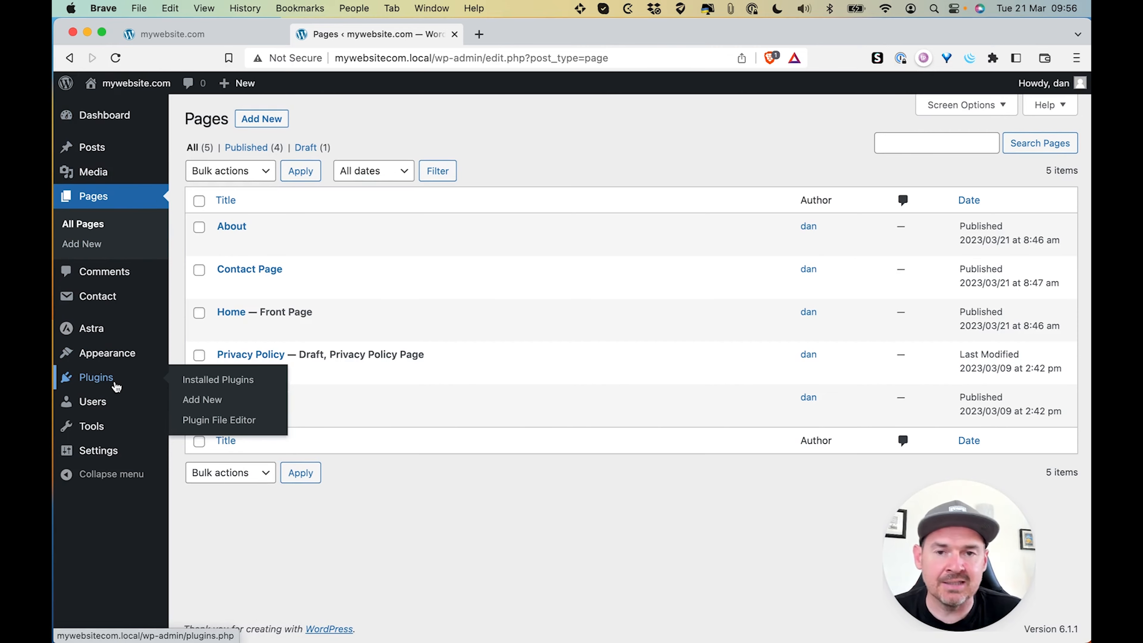
left_click(105, 399)
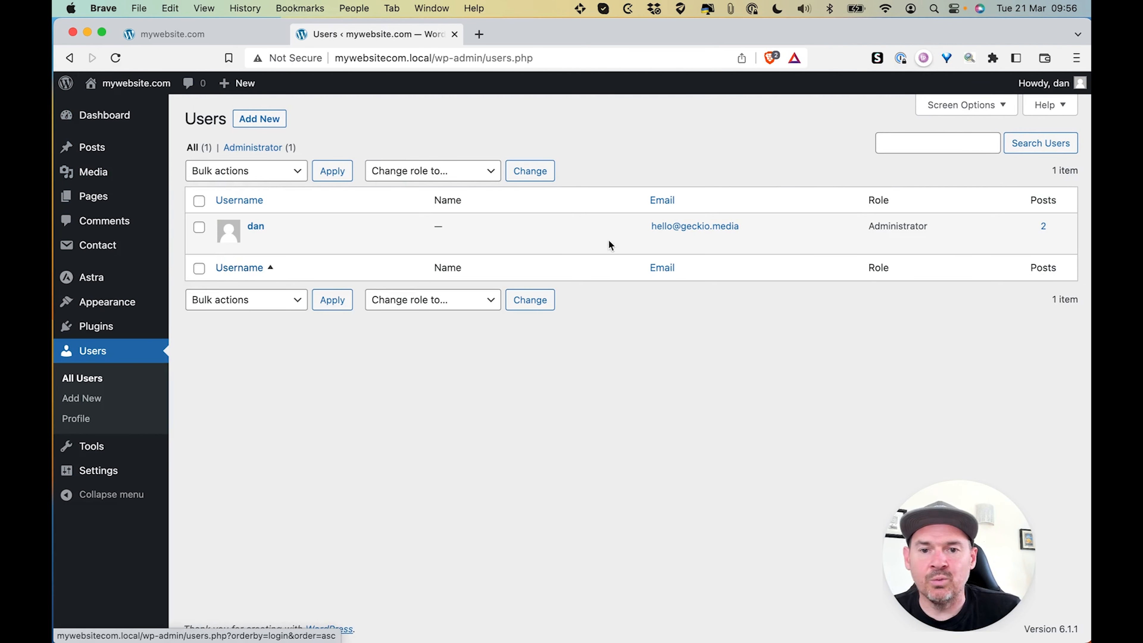
left_click(270, 121)
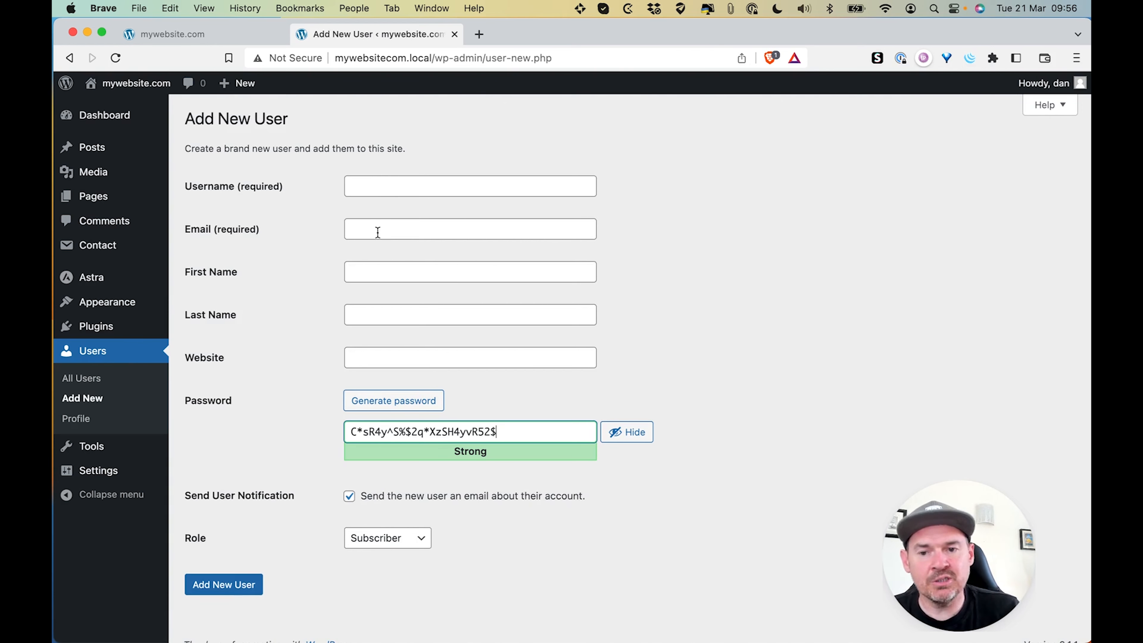
left_click(384, 542)
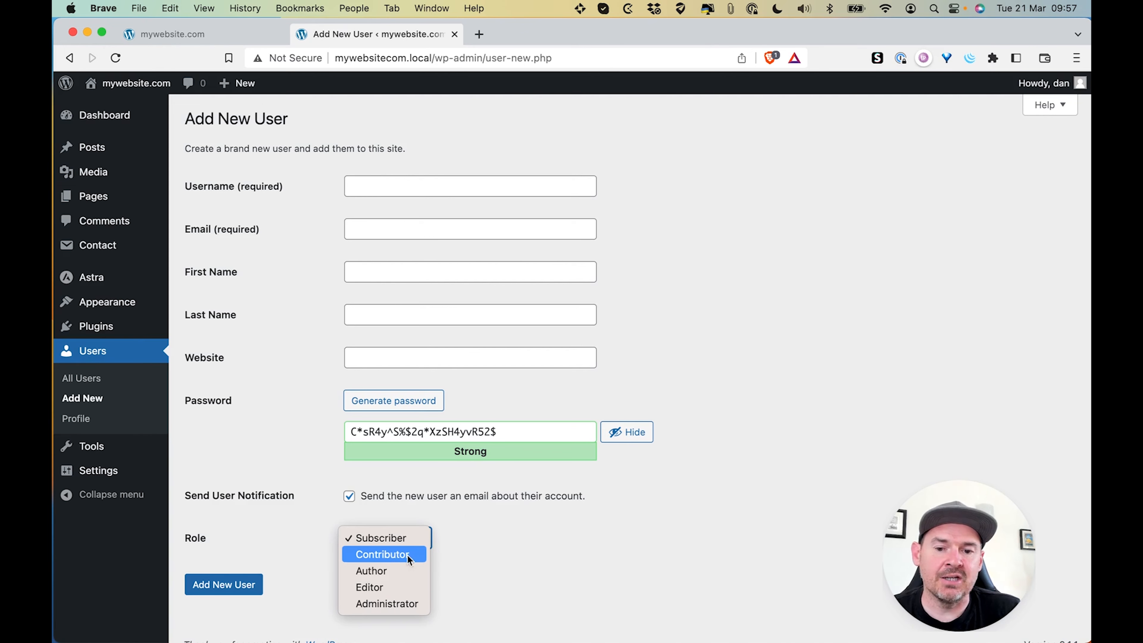
left_click(493, 558)
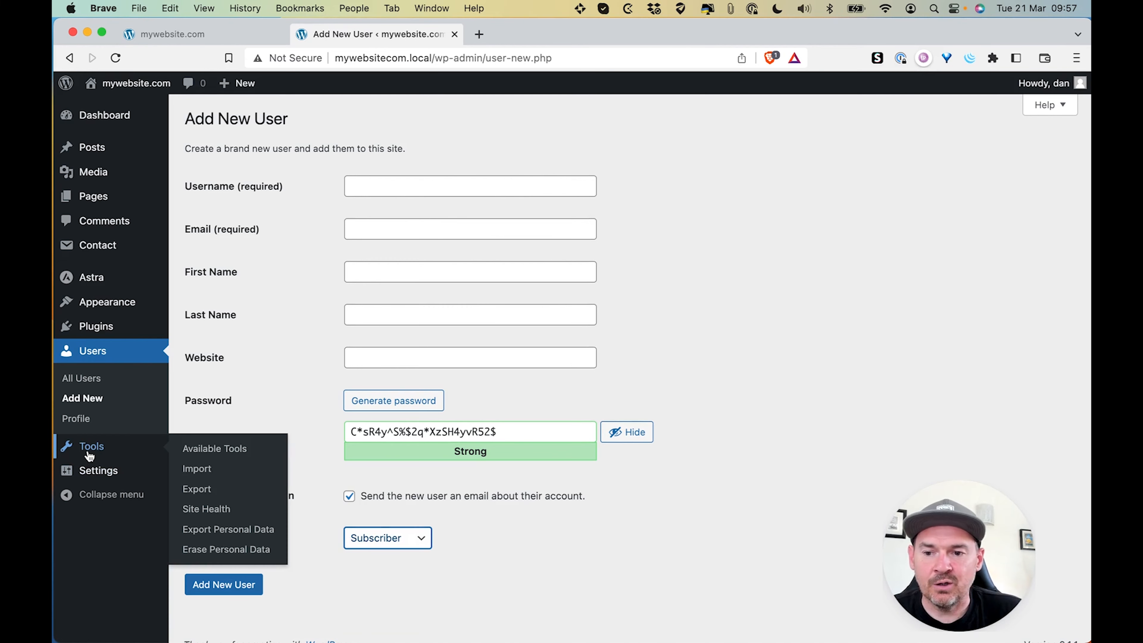
Open the export tool and examine the kinds of content that can be exported
left_click(89, 453)
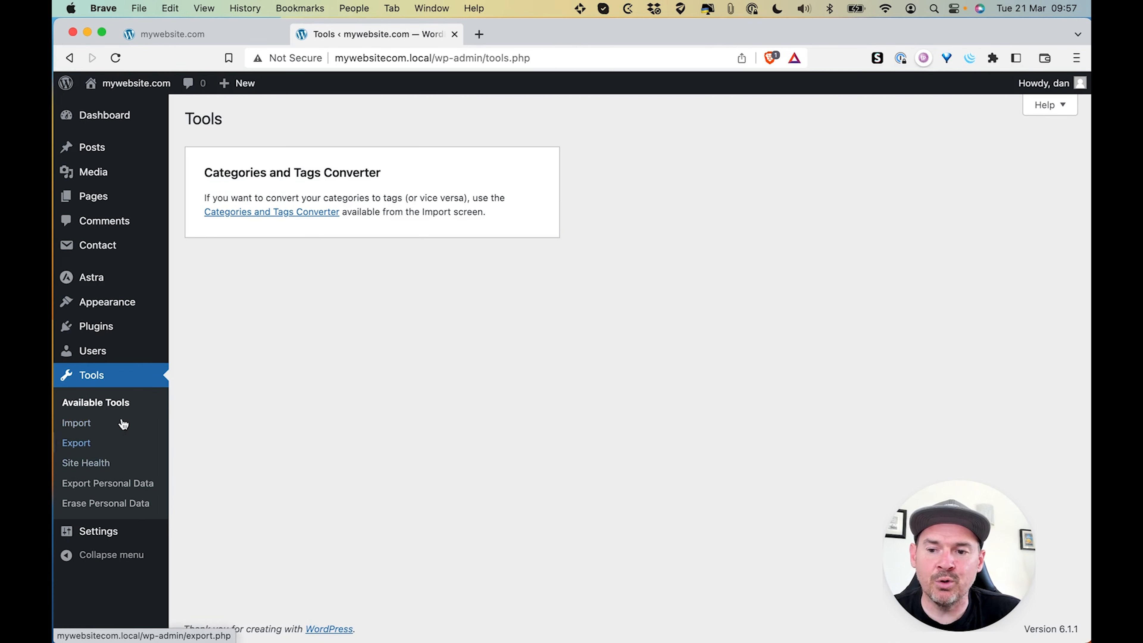
left_click(77, 443)
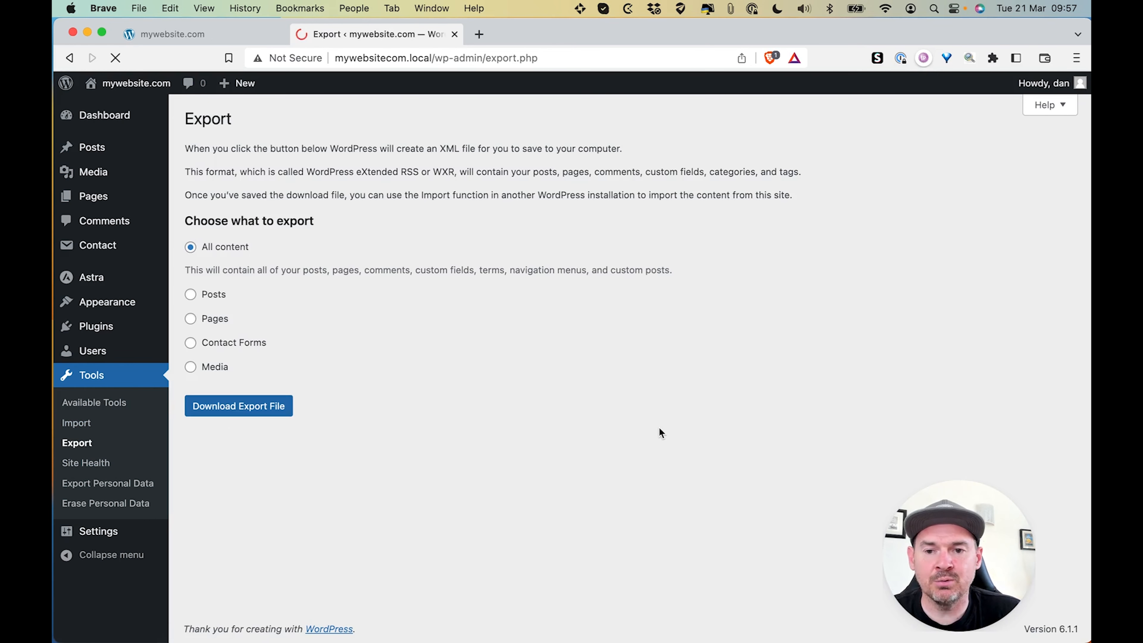
mouse_move(161, 250)
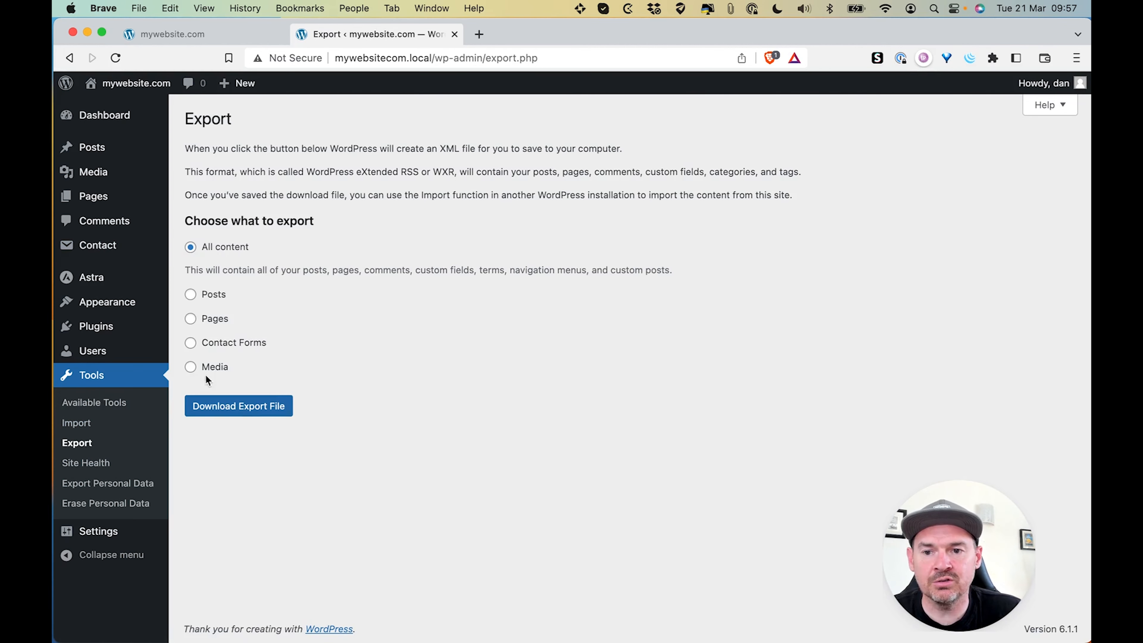
Replace the site title in the general settings with the owner's first name followed by "'s Website"
left_click(113, 532)
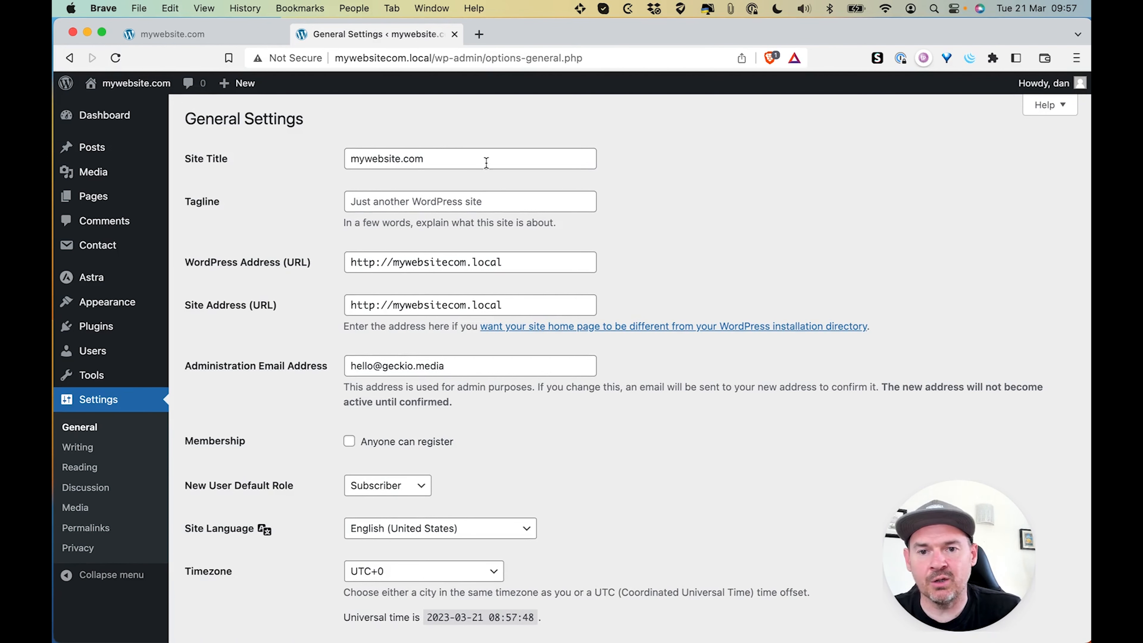
left_click_drag(460, 157, 327, 163)
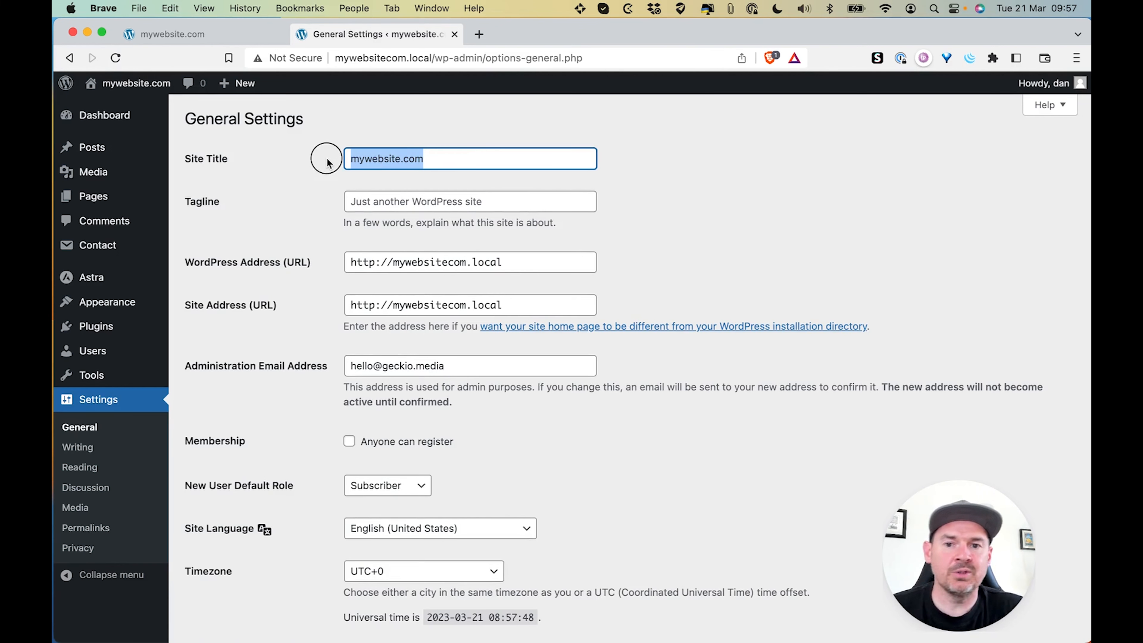
type("Dan")
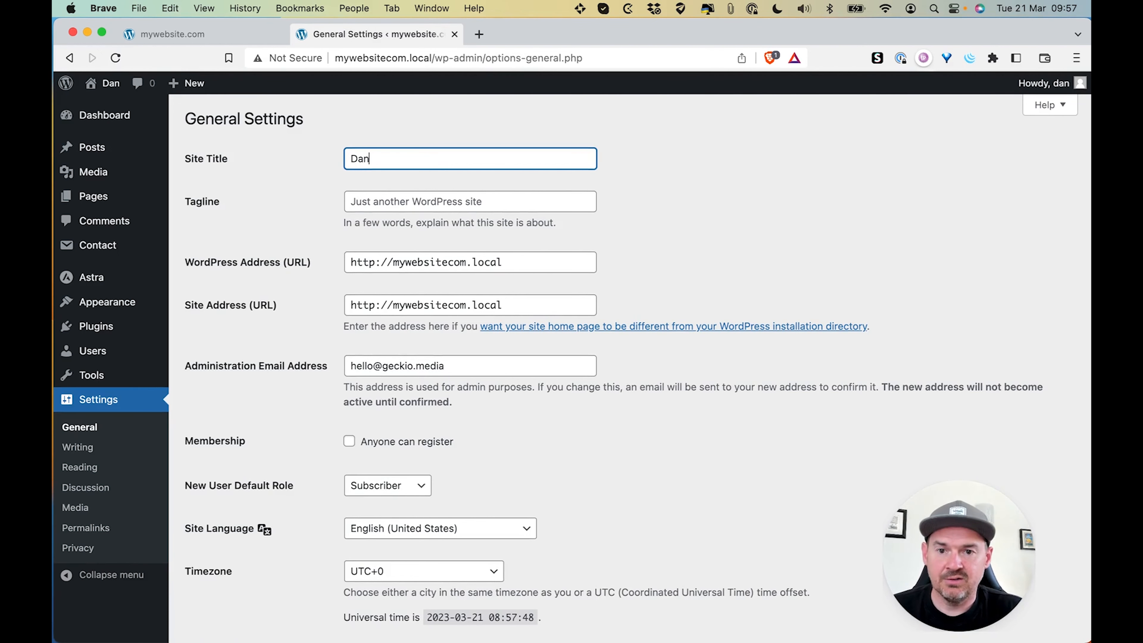
type("'s Website")
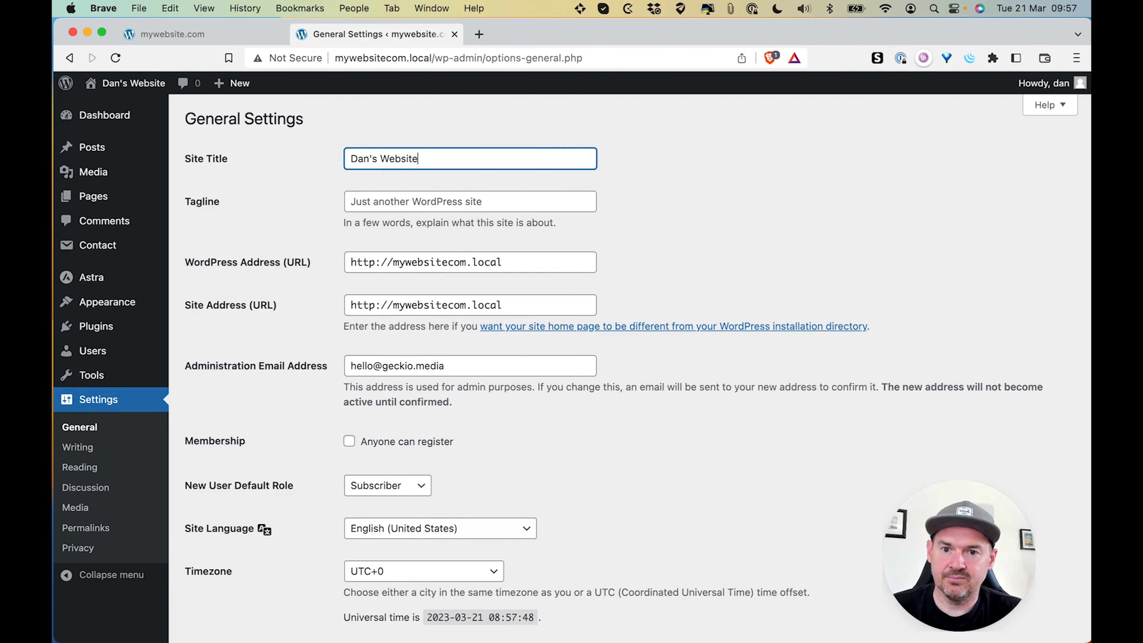
mouse_move(128, 87)
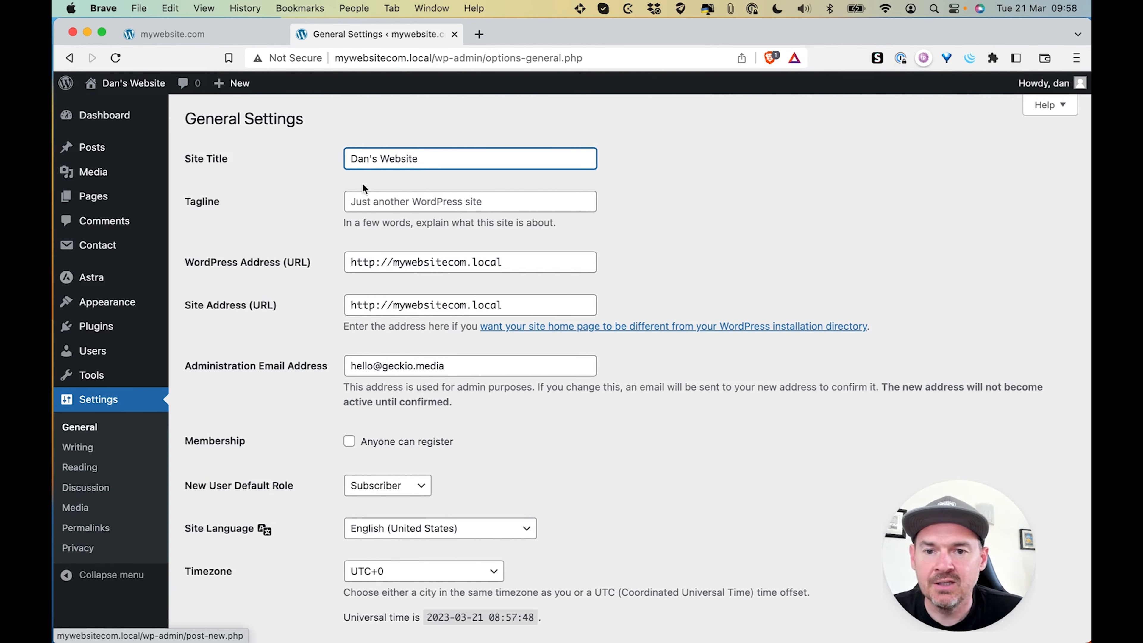
Set the site tagline to "This is a demo website" in the general settings
left_click(382, 203)
type("T")
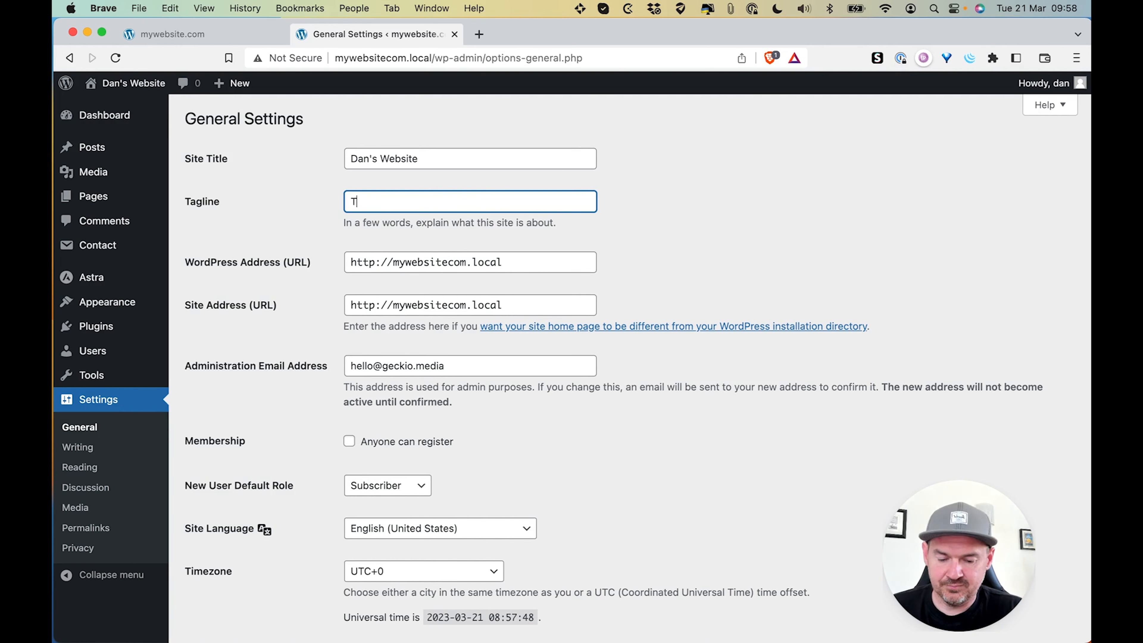
type("his is a demo website")
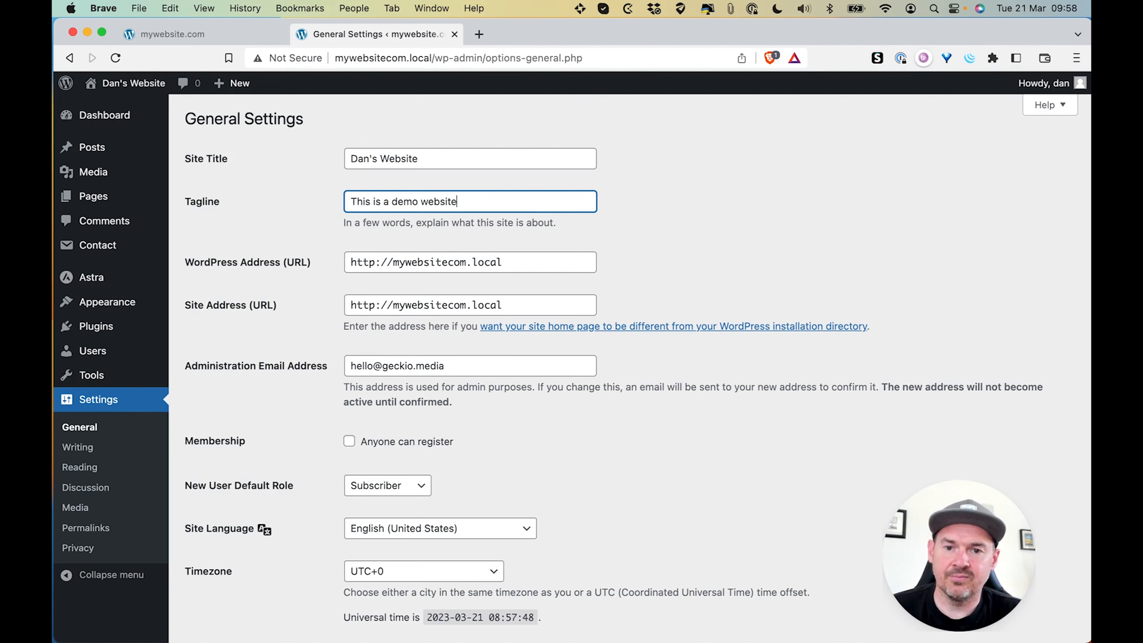
key("Tab")
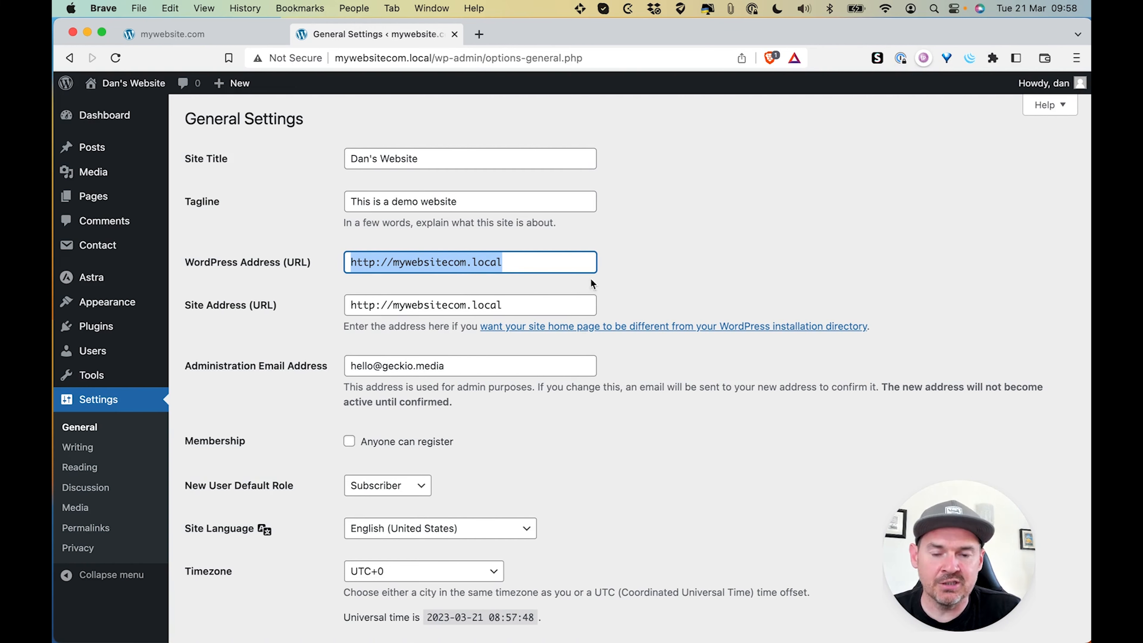
left_click(669, 289)
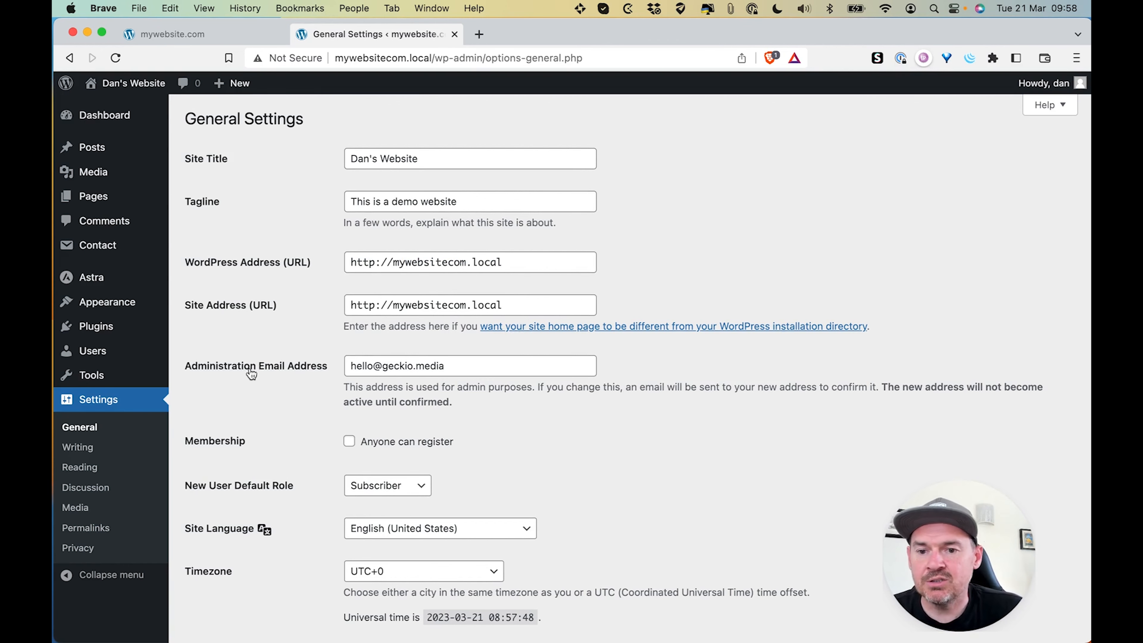
Change the administration email address by removing the letter "i" from its domain name
left_click(407, 365)
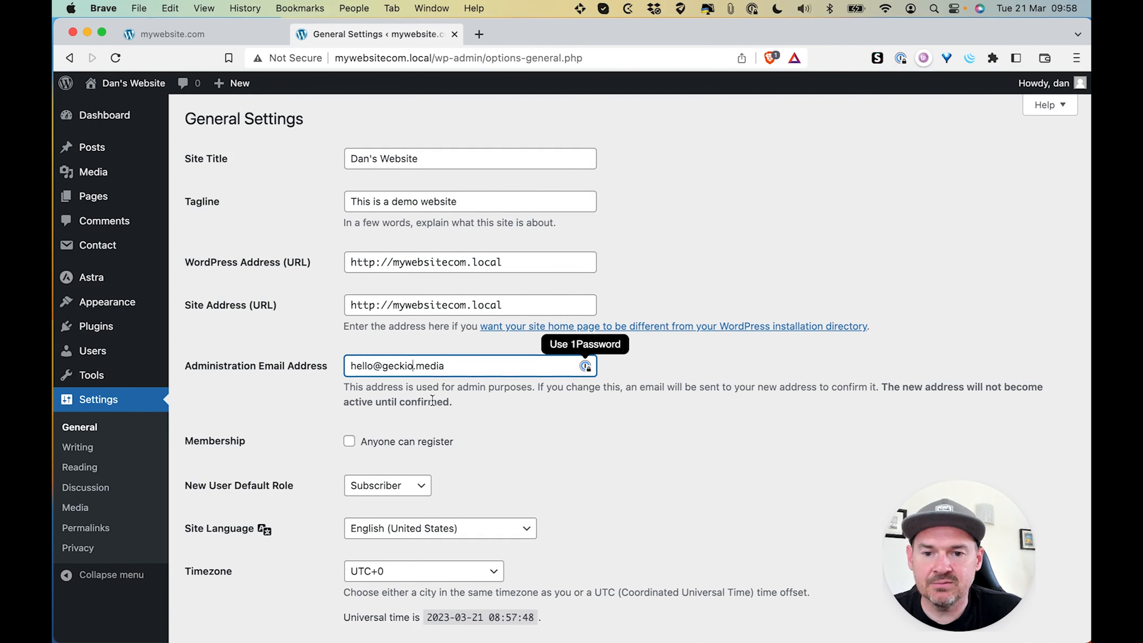
type("i")
key("BackSpace")
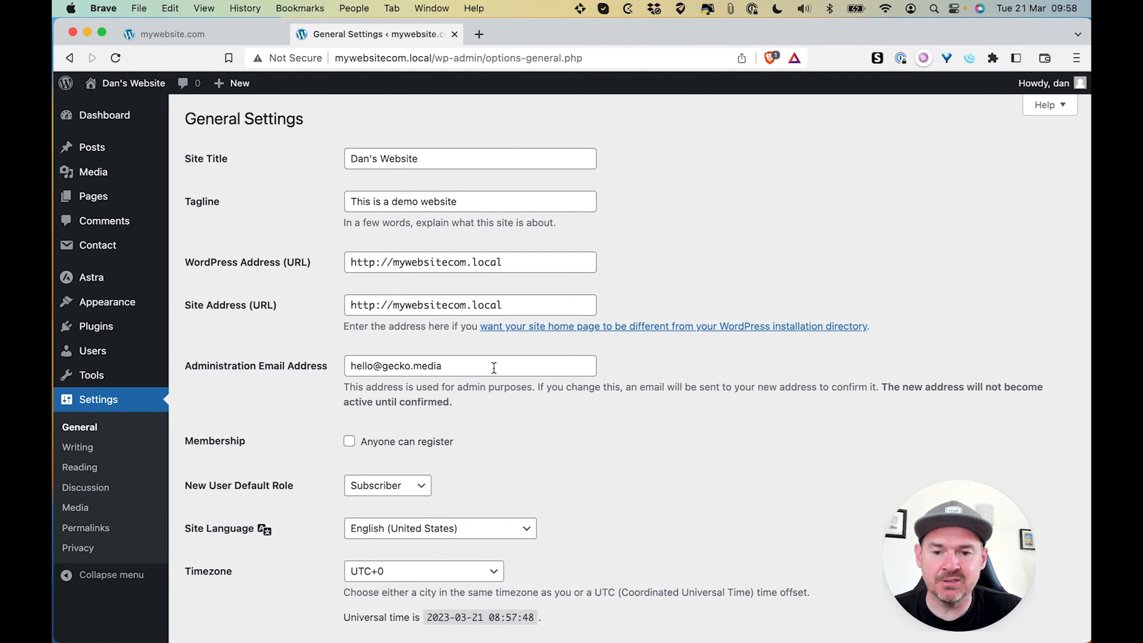
Review the remaining general settings, from membership to the week's starting day, and save the changes
scroll(486, 372, "down", 3)
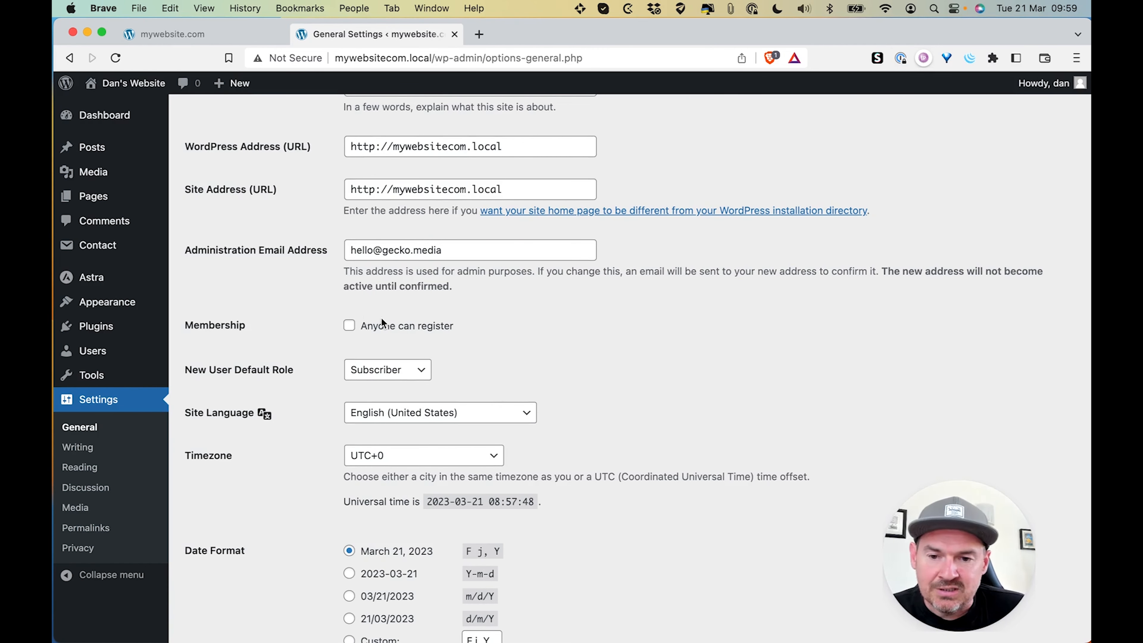
scroll(365, 329, "down", 2)
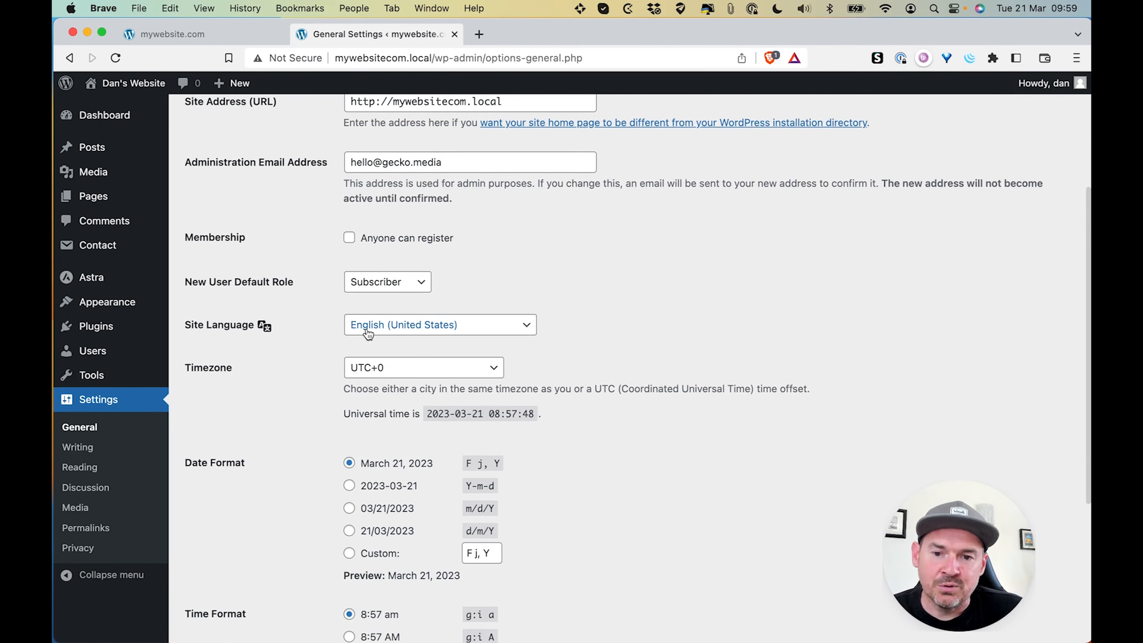
scroll(367, 333, "down", 3)
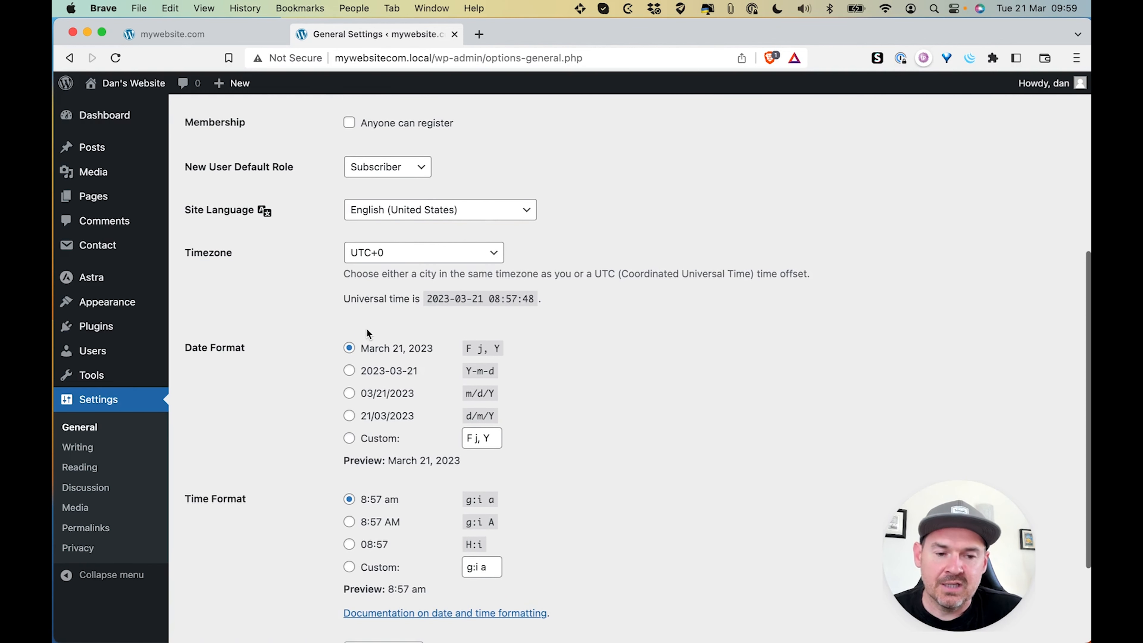
scroll(368, 333, "down", 1)
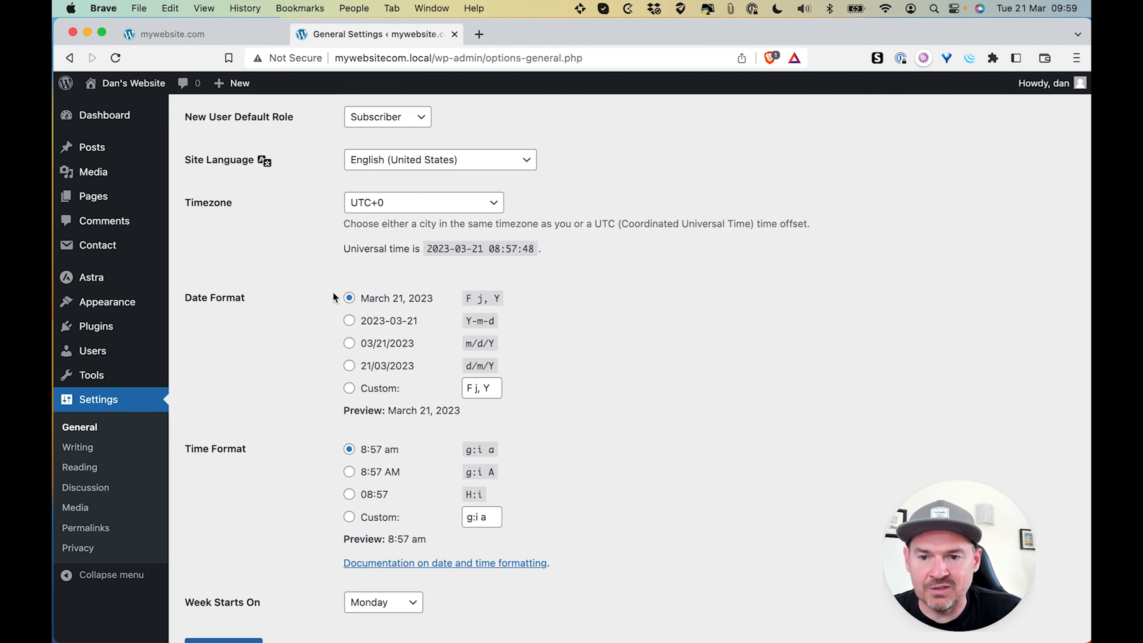
scroll(355, 342, "down", 3)
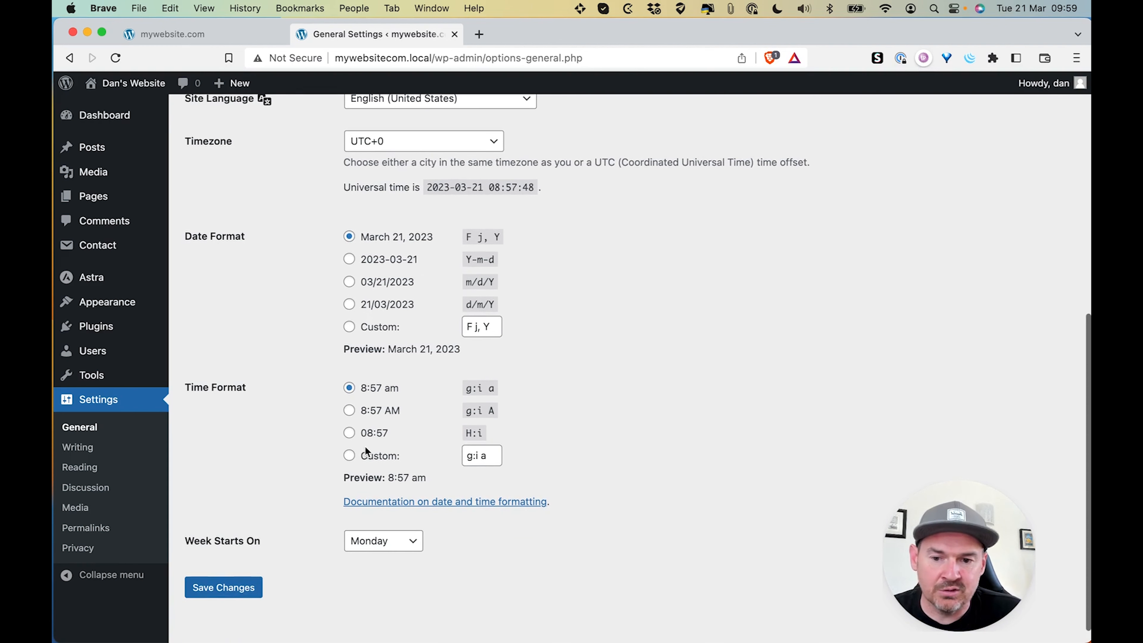
left_click(249, 588)
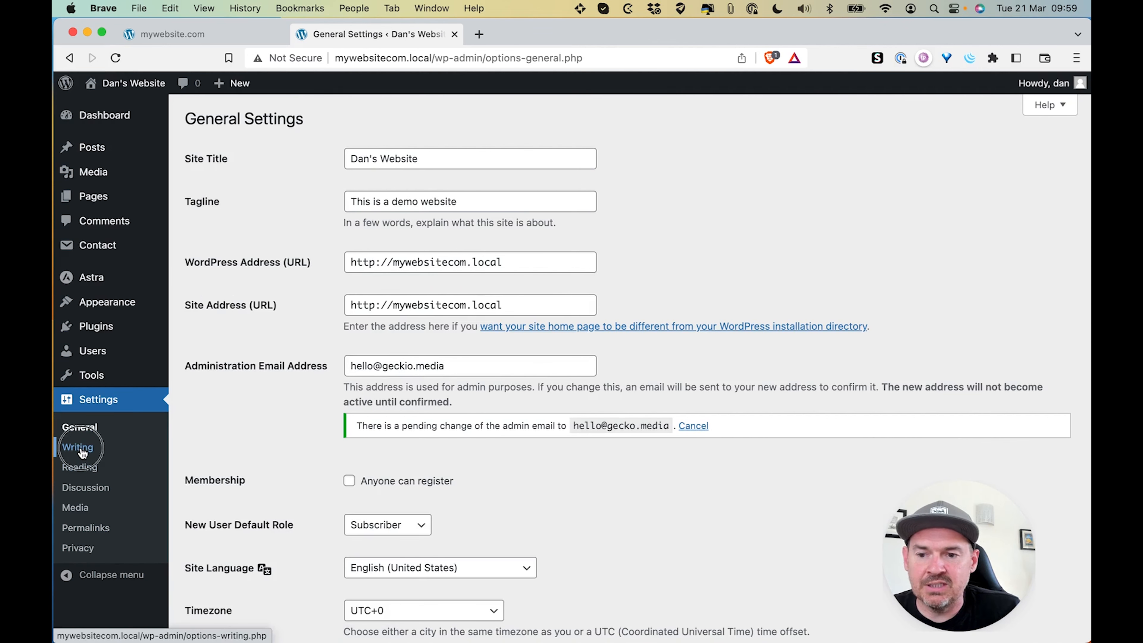
Look through the writing and reading settings and enable discouraging search engines from indexing the site
left_click(80, 449)
left_click(80, 467)
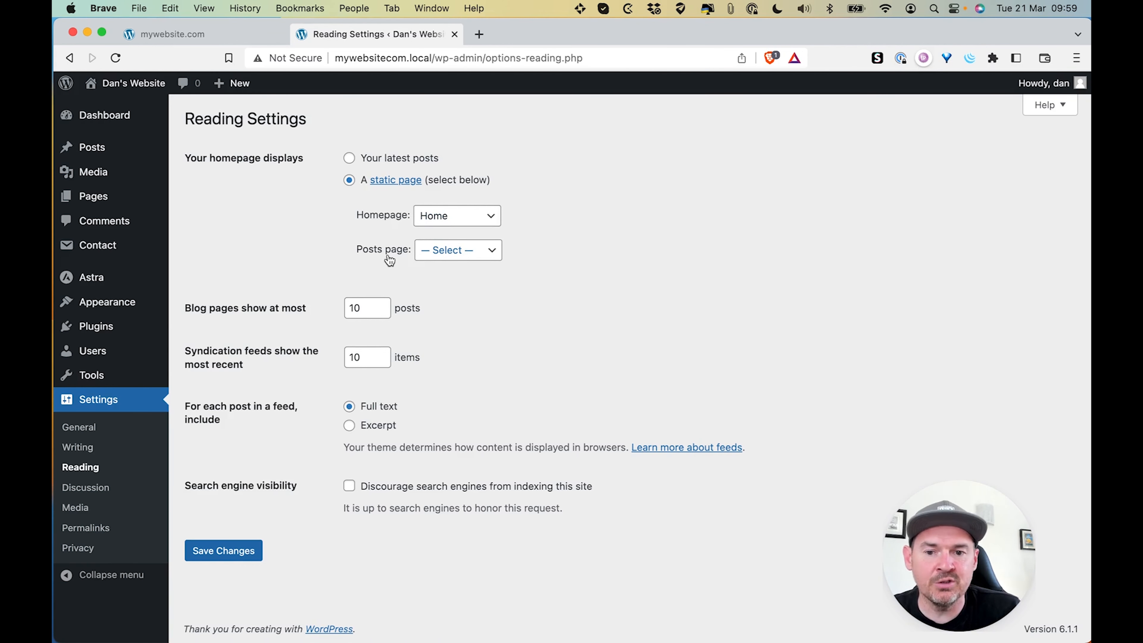
left_click(350, 488)
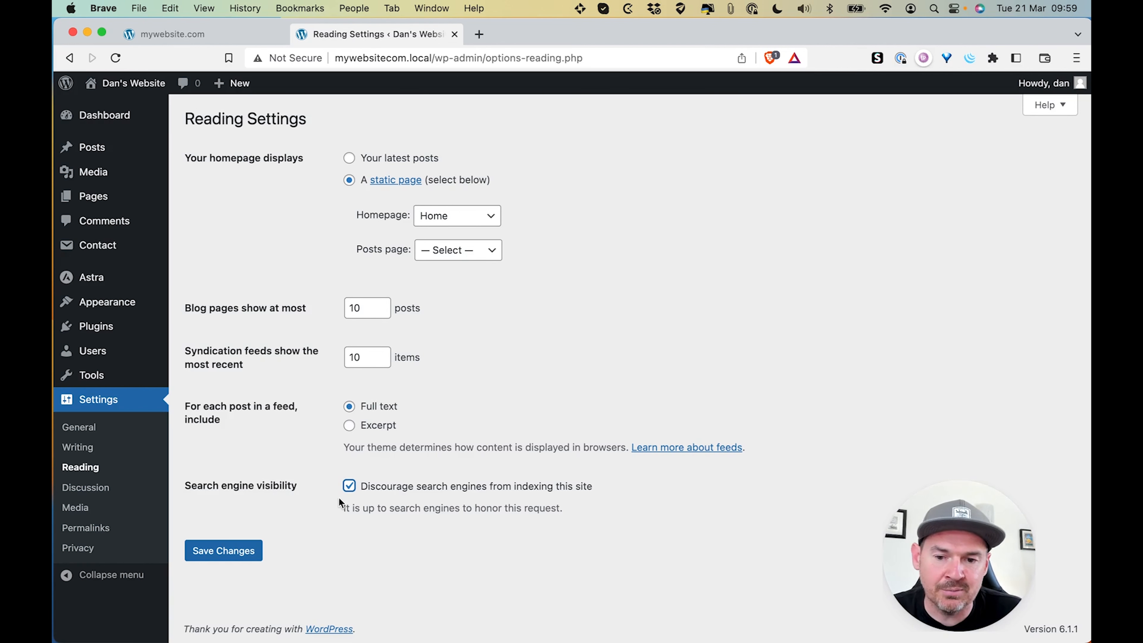
Open the discussion settings and examine the comment, moderation and avatar options
left_click(107, 489)
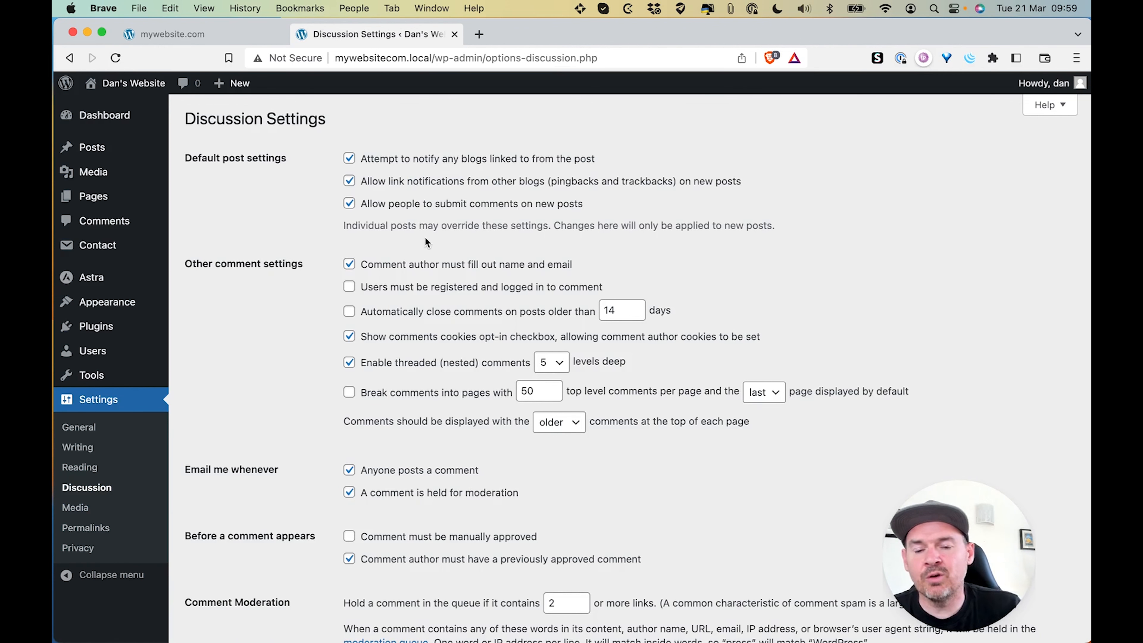
scroll(426, 237, "down", 6)
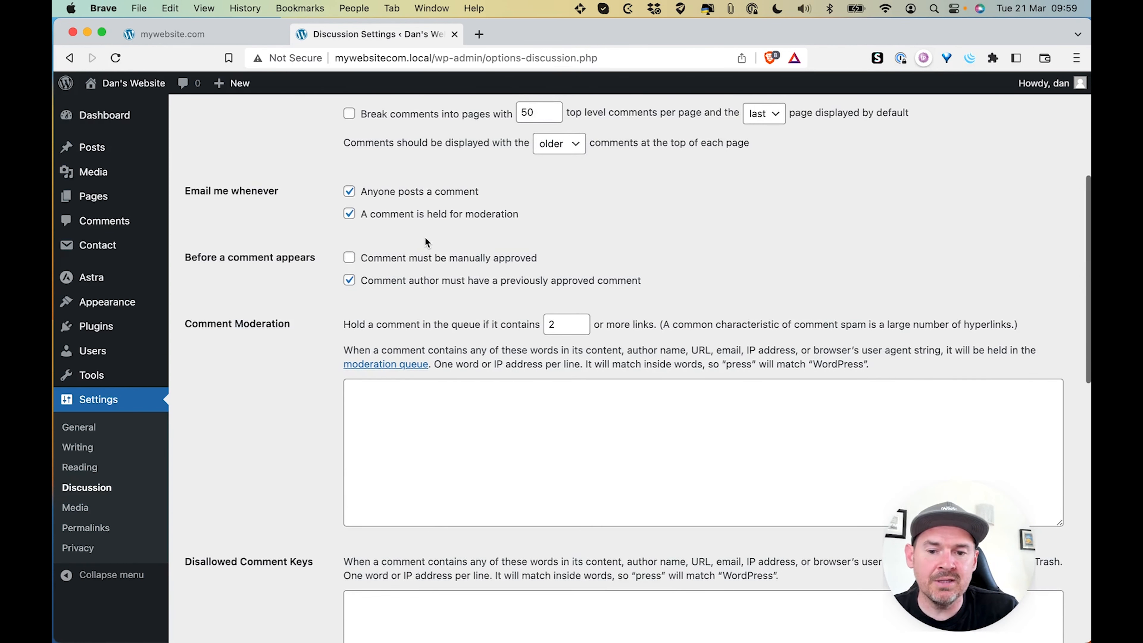
scroll(425, 237, "down", 5)
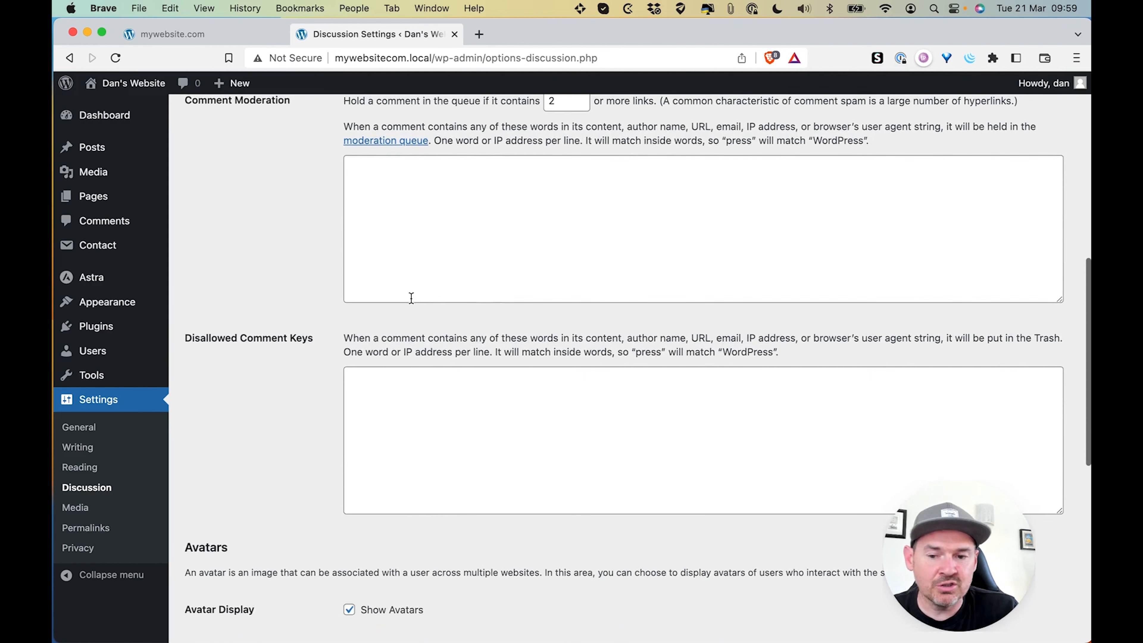
scroll(411, 298, "down", 10)
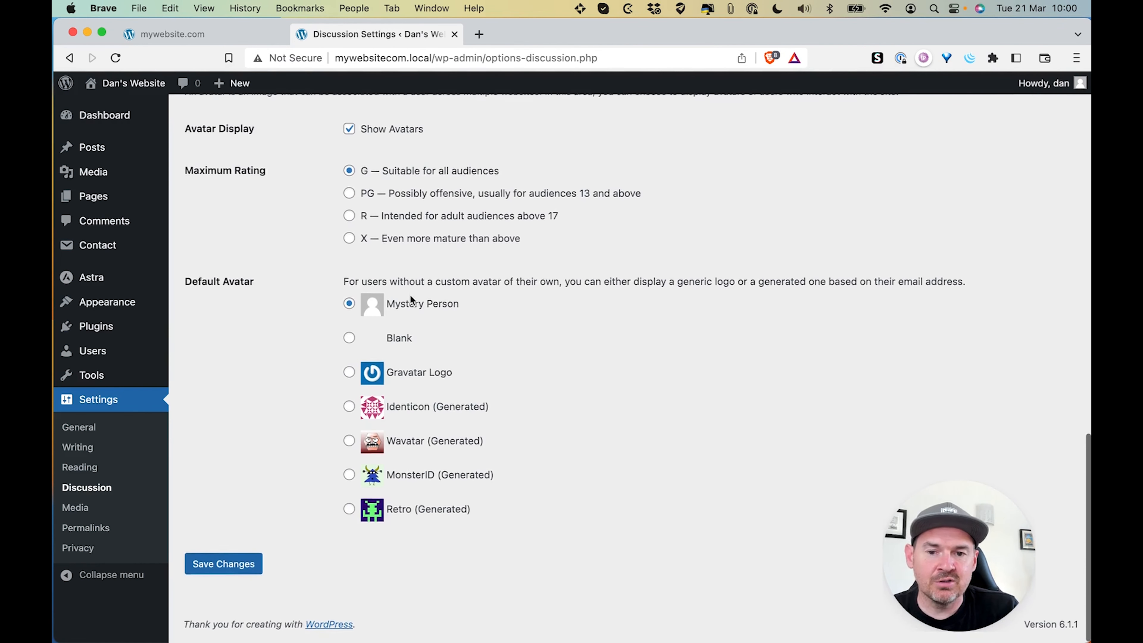
scroll(410, 298, "up", 20)
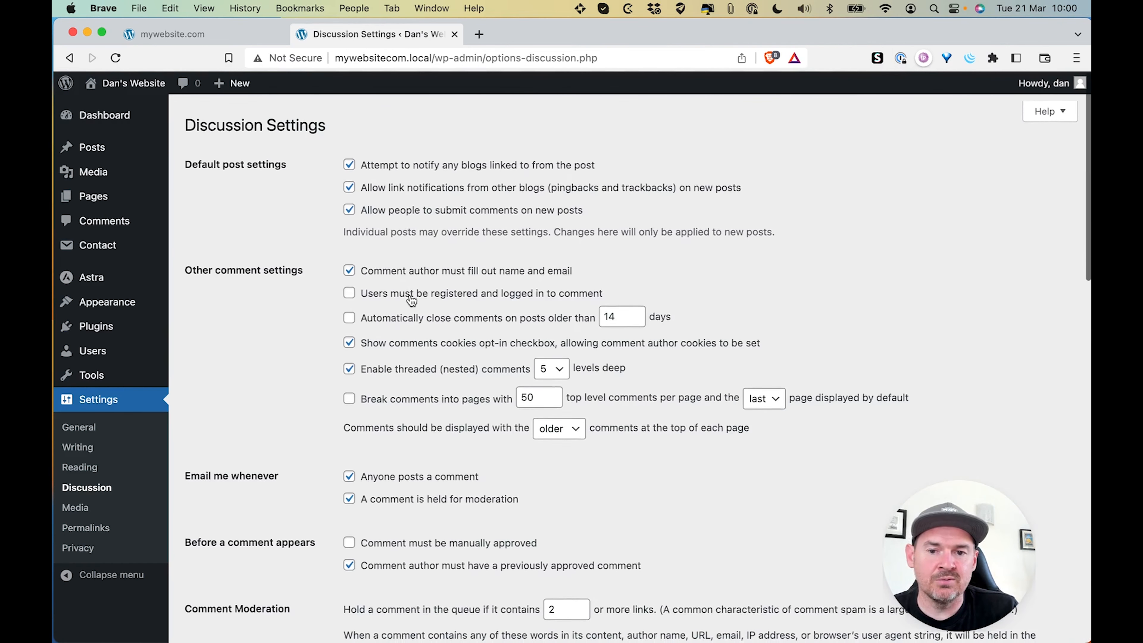
Examine the image sizes in the media settings and the available permalink structures, highlighting the ?p=123 ending of the Plain structure
left_click(72, 508)
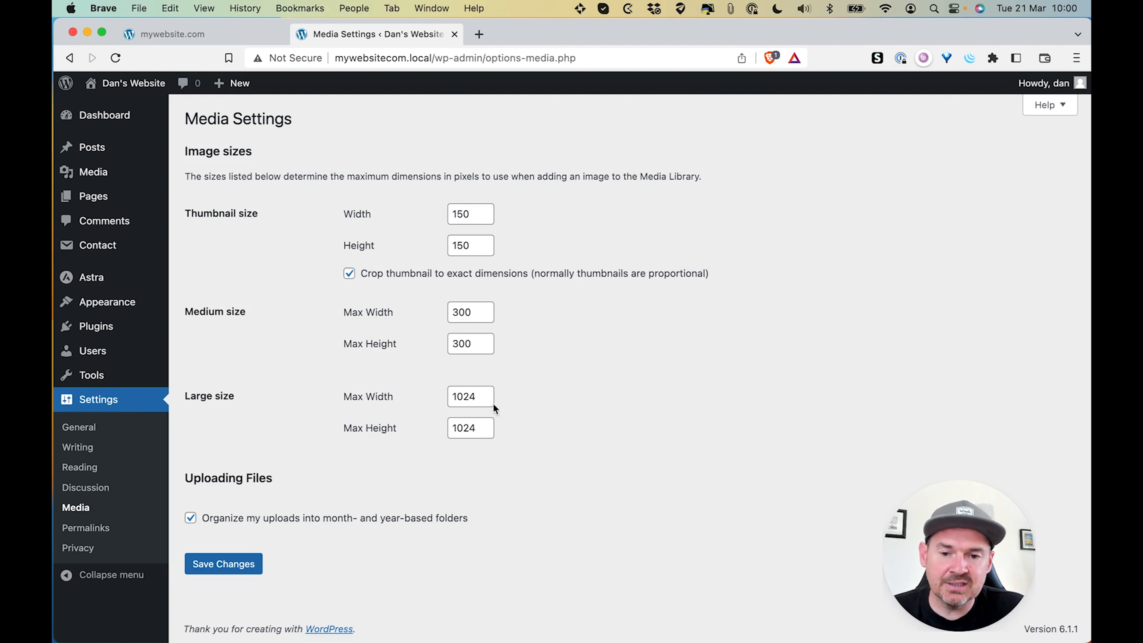
left_click(81, 529)
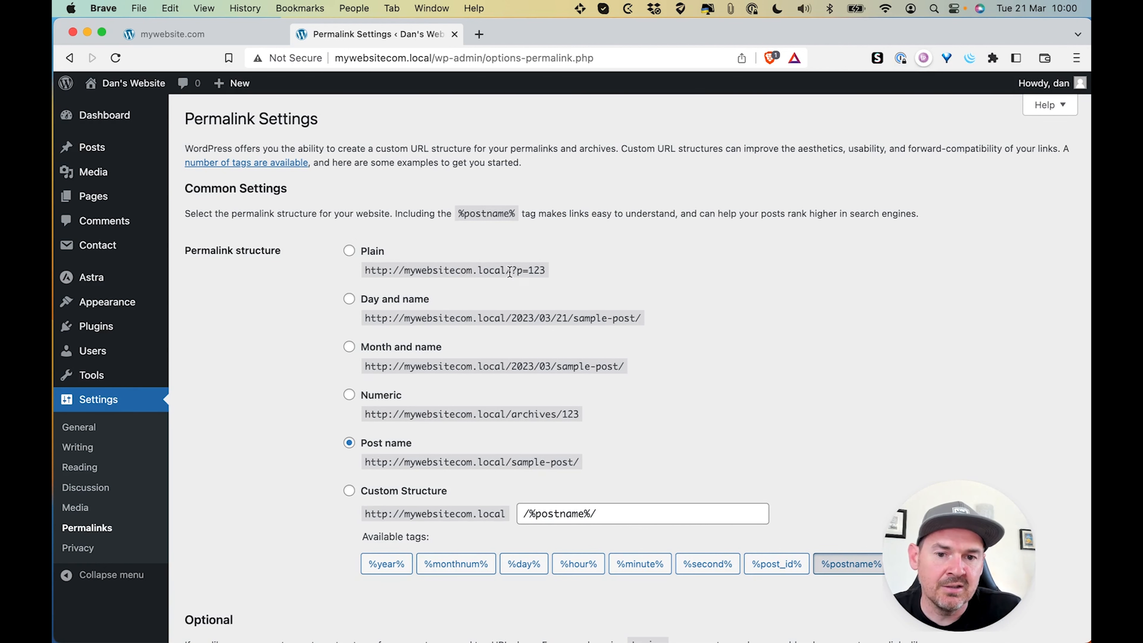
left_click_drag(511, 269, 549, 268)
scroll(495, 265, "down", 1)
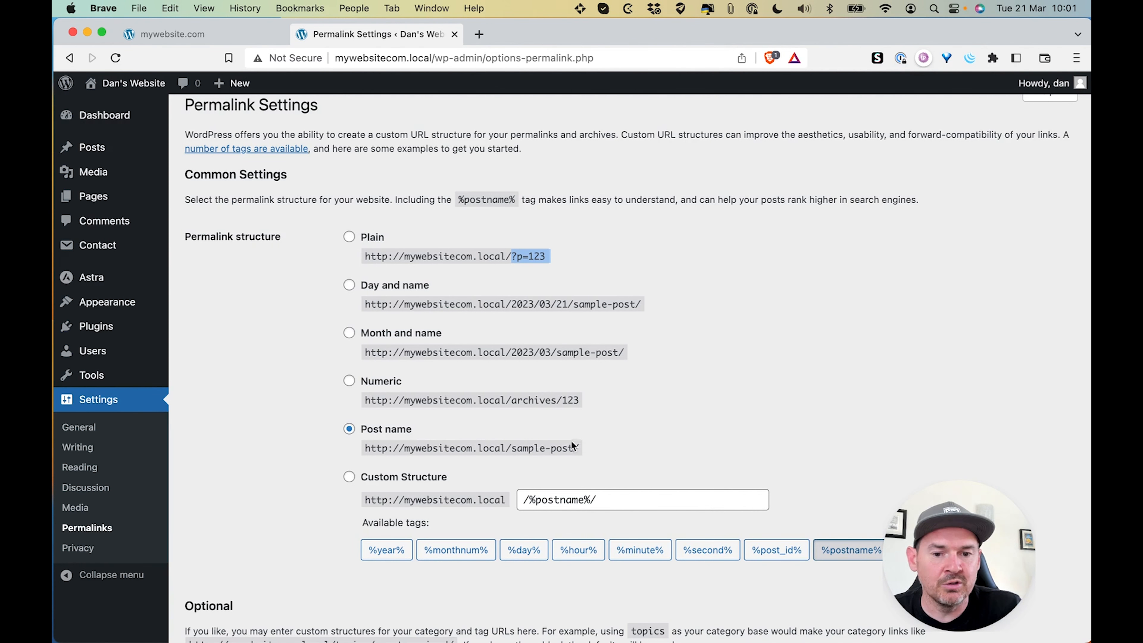
scroll(583, 445, "up", 1)
Open the privacy settings, consult the policy guide and return to the privacy page settings
left_click(78, 548)
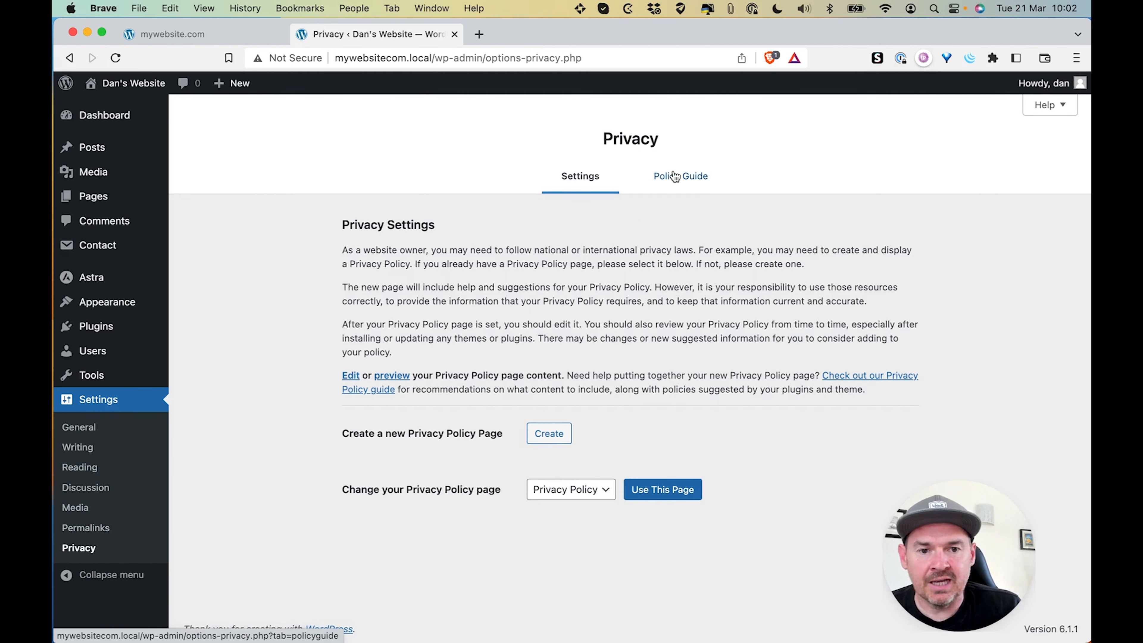
left_click(673, 176)
left_click(579, 155)
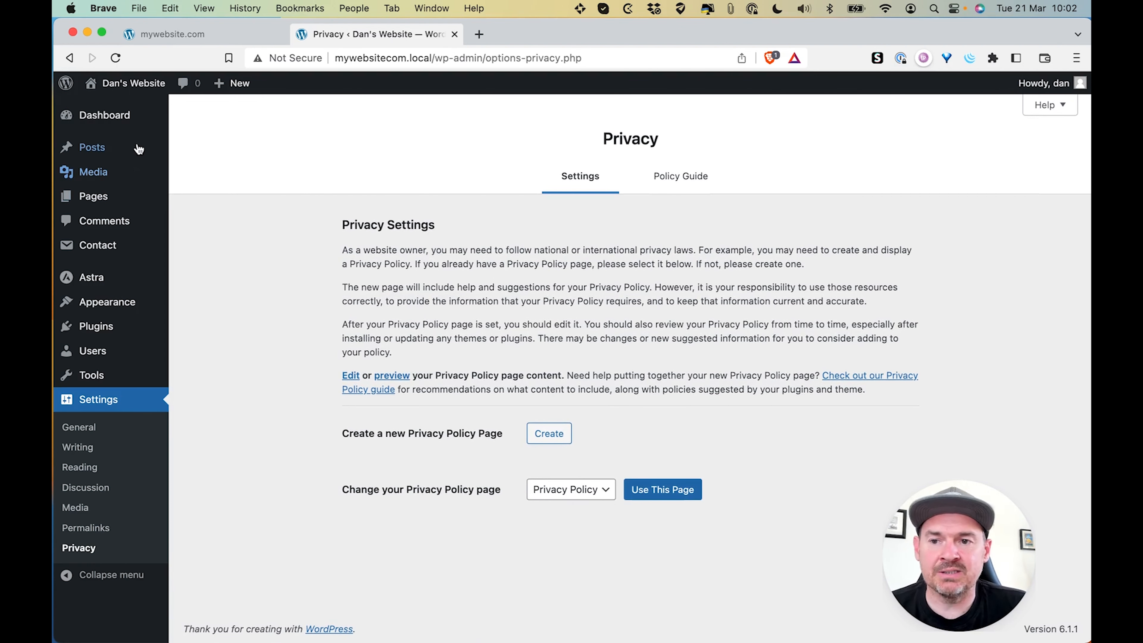
mouse_move(108, 122)
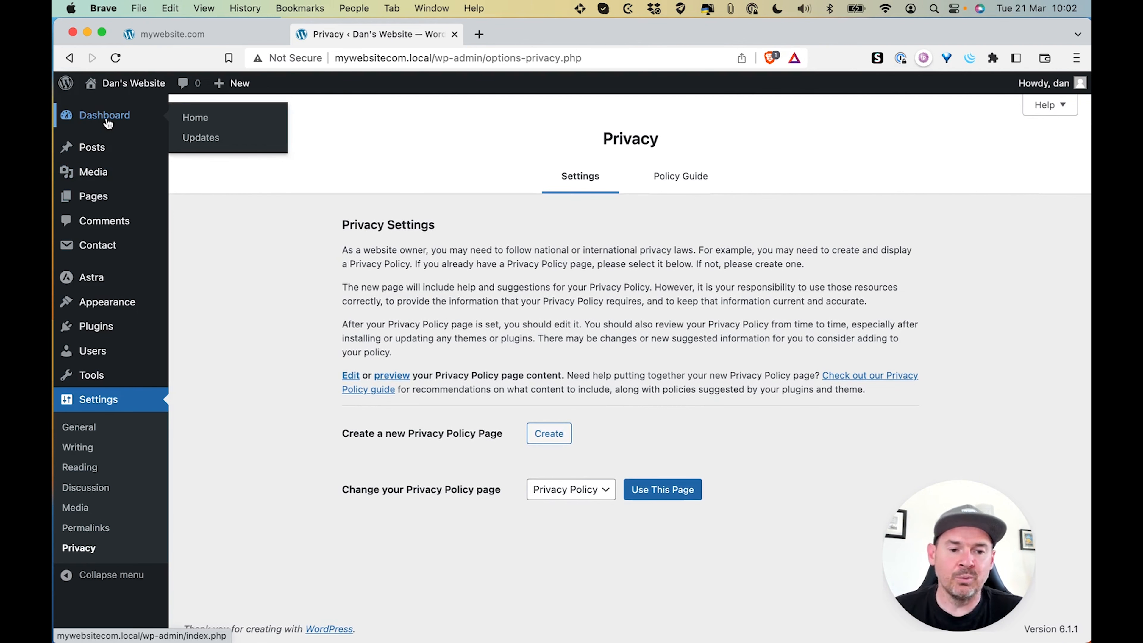